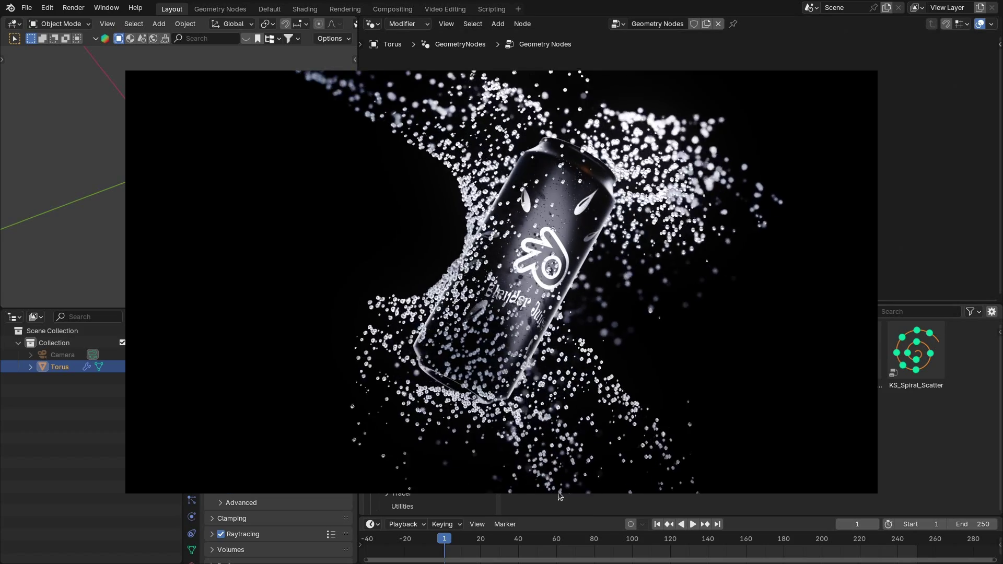
# Step: Add the KS_Circle_Scatter asset to the torus's geometry node tree, below the link between Group Input and Group Output
pyautogui.moveTo(551, 497); pyautogui.dragTo(945, 382)
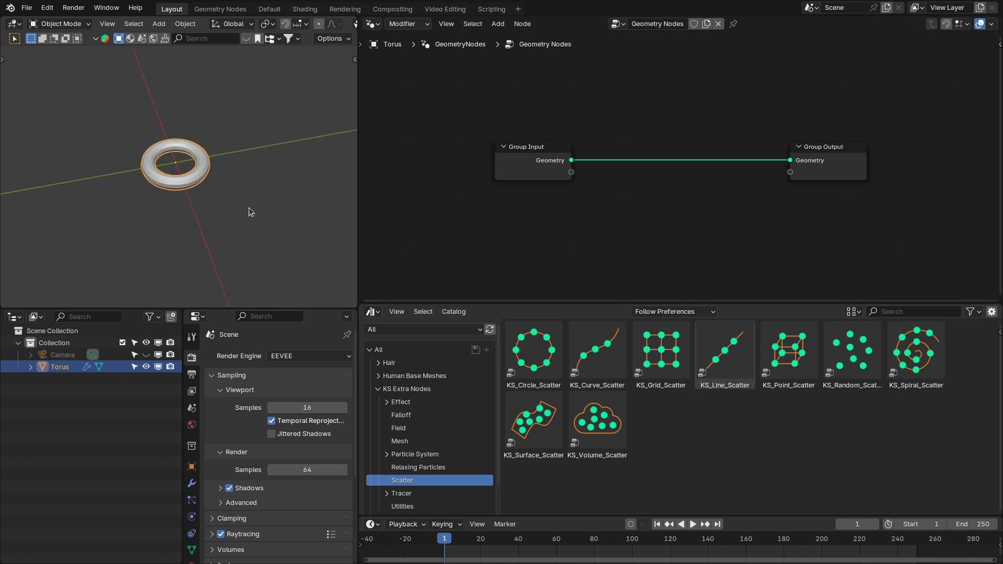
pyautogui.moveTo(248, 208); pyautogui.dragTo(245, 159, button='middle')
pyautogui.moveTo(533, 353); pyautogui.dragTo(660, 213)
pyautogui.moveTo(689, 212); pyautogui.dragTo(683, 176, button='middle')
# Step: Look through the KS Extra Nodes categories and the Scatter nodes that can be added
pyautogui.click(498, 24)
pyautogui.moveTo(546, 255)
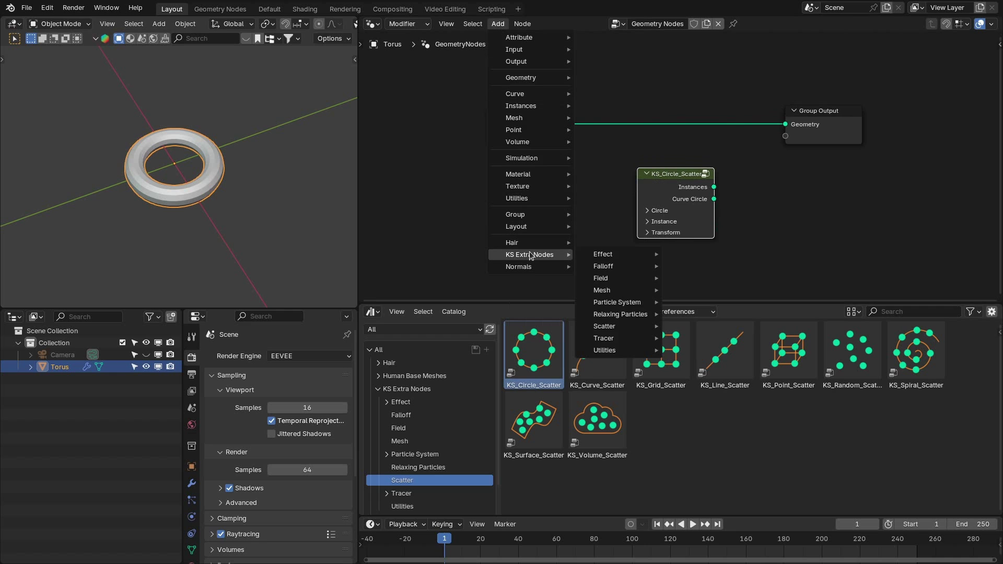
pyautogui.moveTo(607, 326)
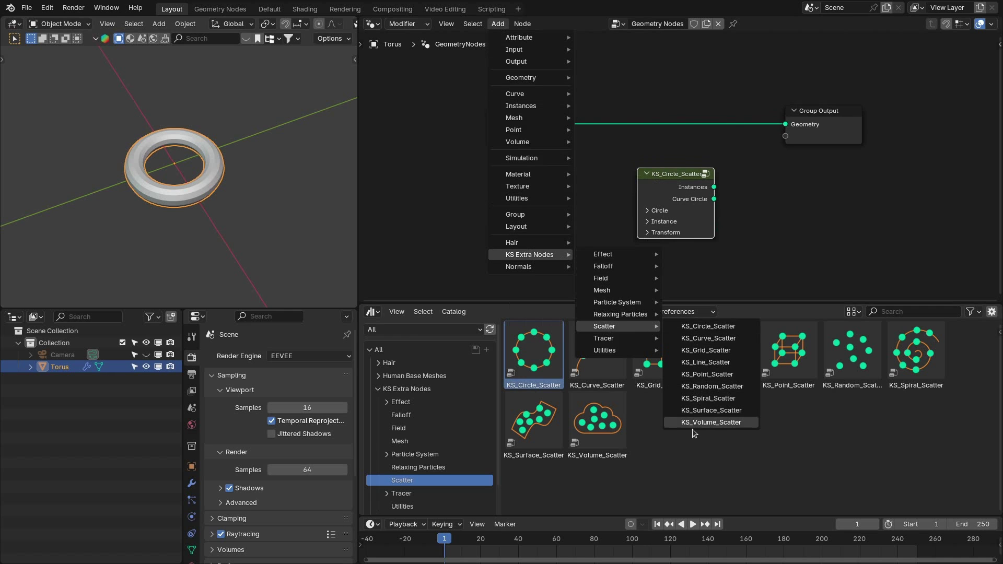
# Step: Insert the Circle Scatter node into the link between Group Input and Group Output, with the torus geometry feeding its Instance input
pyautogui.click(671, 222)
pyautogui.moveTo(660, 203); pyautogui.dragTo(656, 121)
pyautogui.click(647, 128)
pyautogui.moveTo(266, 157); pyautogui.dragTo(212, 139, button='middle')
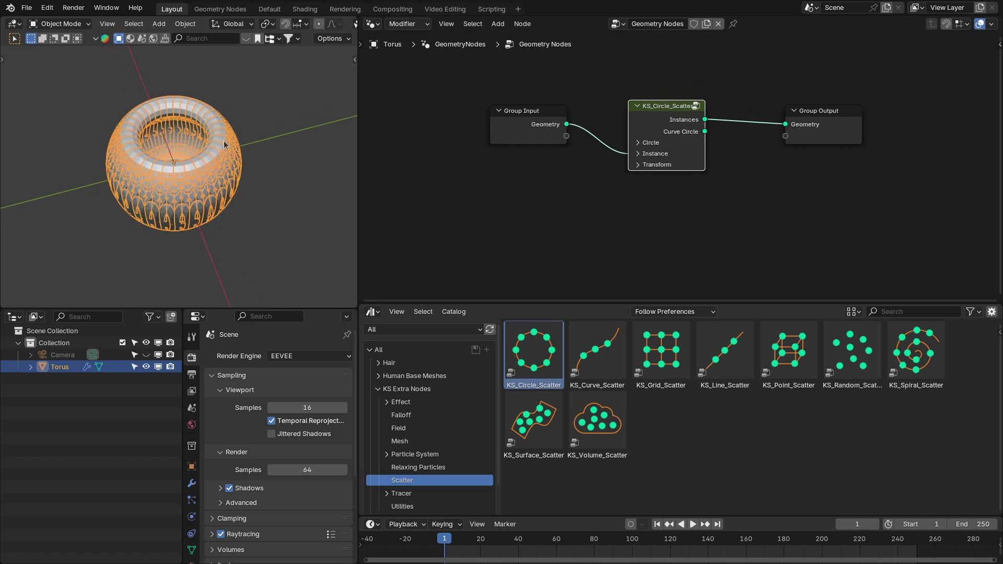
# Step: Maximize the node editor and examine the Circle Scatter node's Circle, Instance and Transform settings one after another
pyautogui.hotkey('ctrl', 'space')
pyautogui.moveTo(437, 205)
pyautogui.mouseDown()
pyautogui.moveTo(606, 277)
pyautogui.moveTo(438, 187)
pyautogui.mouseUp()
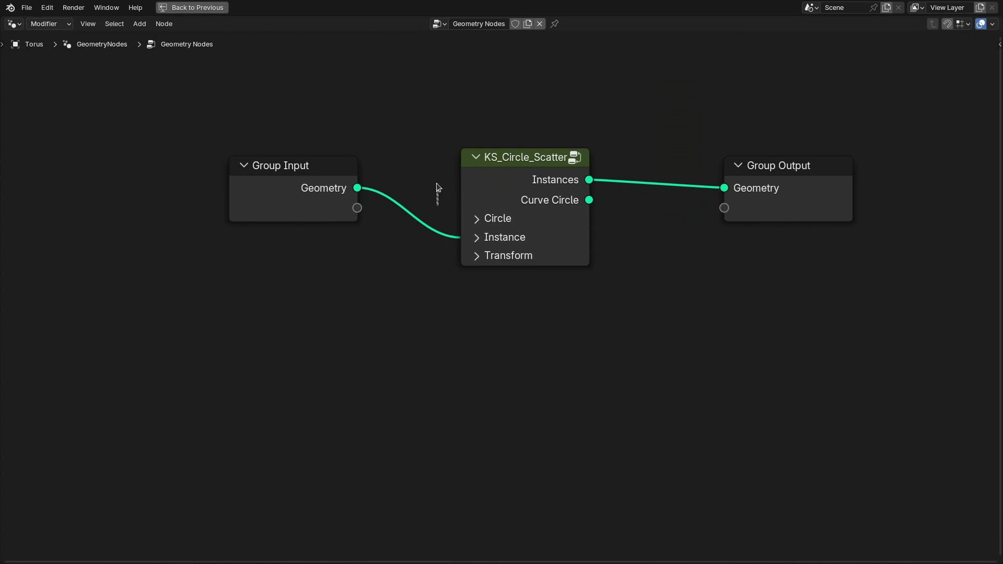
pyautogui.click(478, 219)
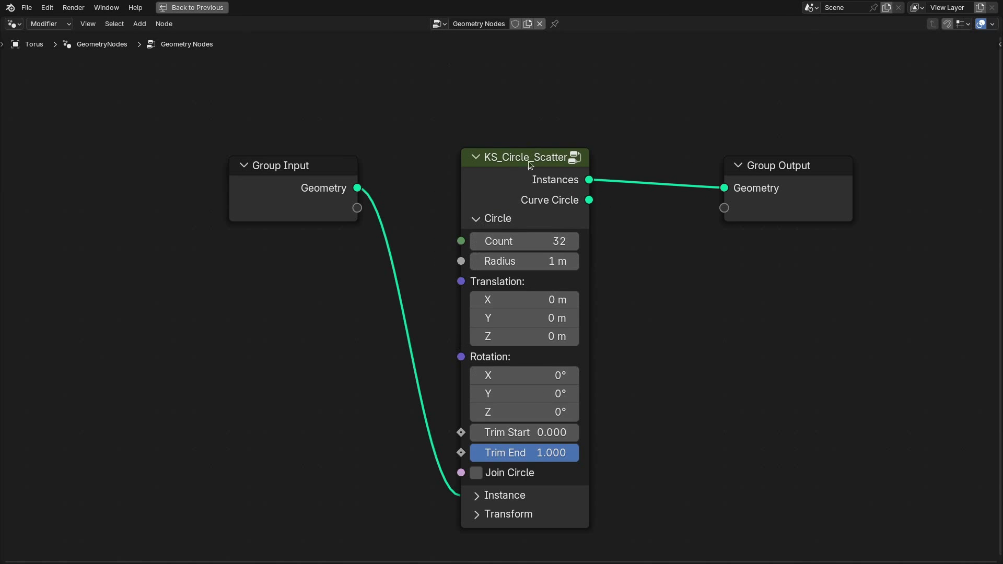
pyautogui.click(499, 219)
pyautogui.click(497, 238)
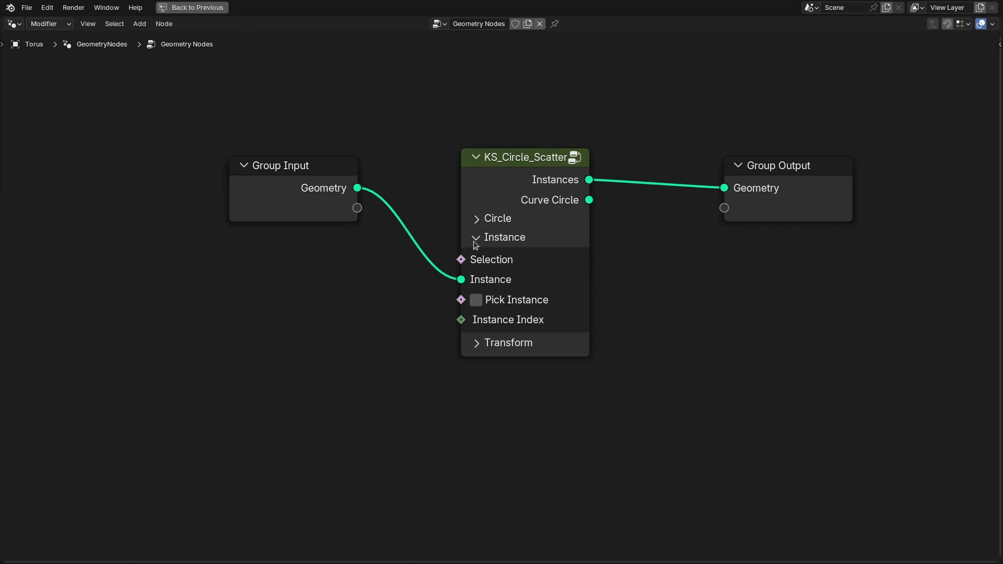
pyautogui.click(477, 241)
pyautogui.click(487, 258)
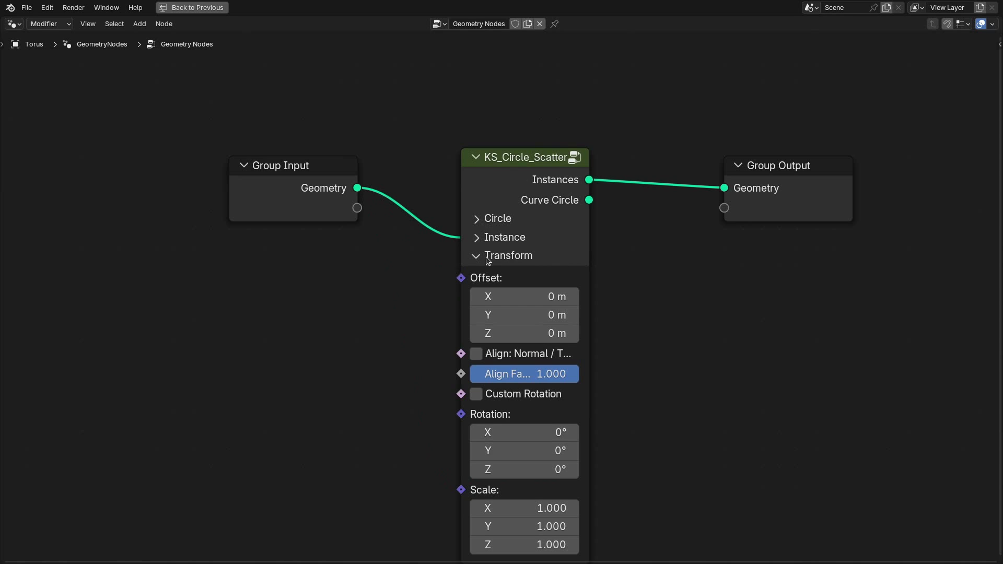
pyautogui.click(488, 257)
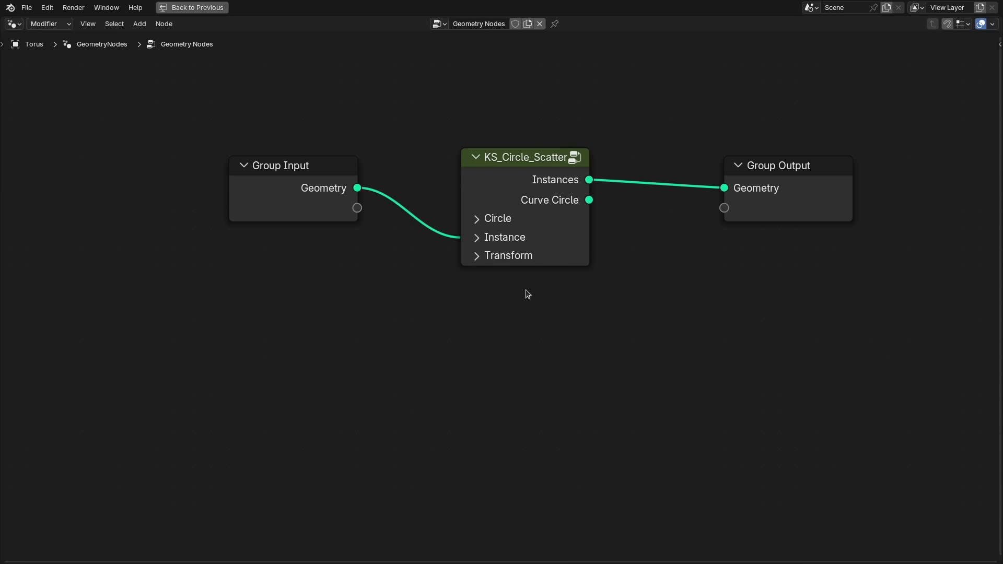
# Step: Restore the editor layout and set the Circle Scatter's Count to 11 and Radius to about 5.02 m
pyautogui.click(496, 220)
pyautogui.hotkey('ctrl', 'space')
pyautogui.moveTo(773, 224); pyautogui.dragTo(763, 207, button='middle')
pyautogui.click(701, 116)
pyautogui.moveTo(689, 125); pyautogui.dragTo(740, 131)
pyautogui.scroll(-4, 164, 149)
pyautogui.moveTo(164, 149); pyautogui.dragTo(161, 151, button='middle')
pyautogui.moveTo(685, 131); pyautogui.dragTo(705, 131)
pyautogui.scroll(3, 696, 144)
# Step: Try shifting the circle about 2.54 m along X and changing its X rotation, and reset both to 0
pyautogui.moveTo(697, 146); pyautogui.dragTo(692, 138, button='middle')
pyautogui.moveTo(692, 139); pyautogui.dragTo(710, 139)
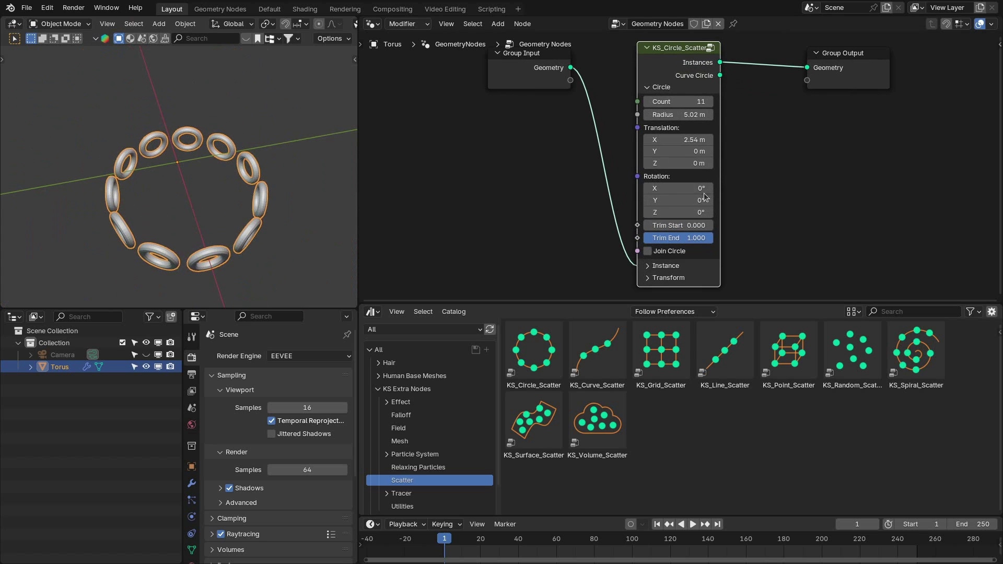
pyautogui.moveTo(707, 190); pyautogui.dragTo(662, 190)
pyautogui.press('Return')
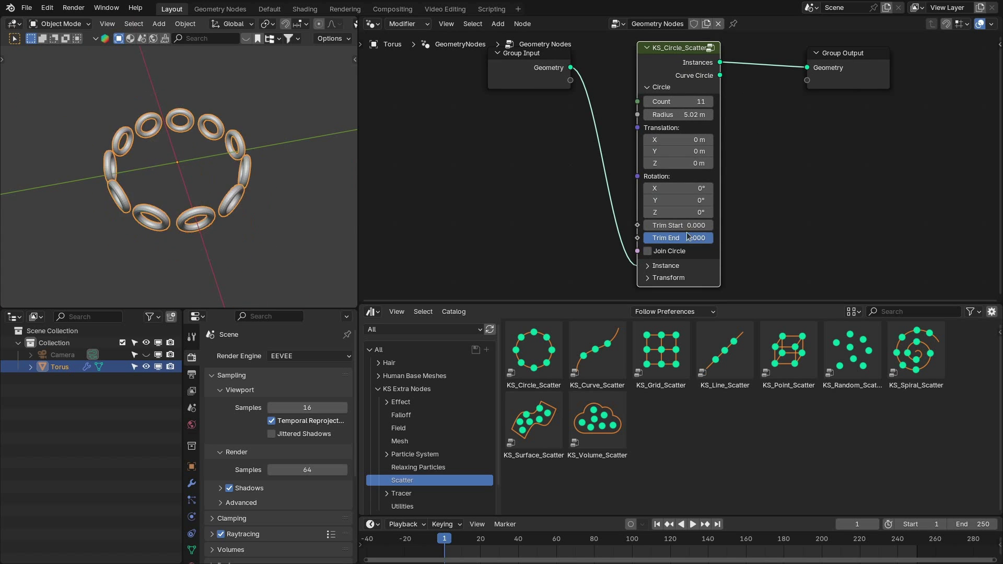
# Step: Try the circle's Trim Start setting and enable Join Circle to show the underlying curve
pyautogui.moveTo(667, 225)
pyautogui.mouseDown()
pyautogui.moveTo(721, 225)
pyautogui.moveTo(674, 225)
pyautogui.mouseUp()
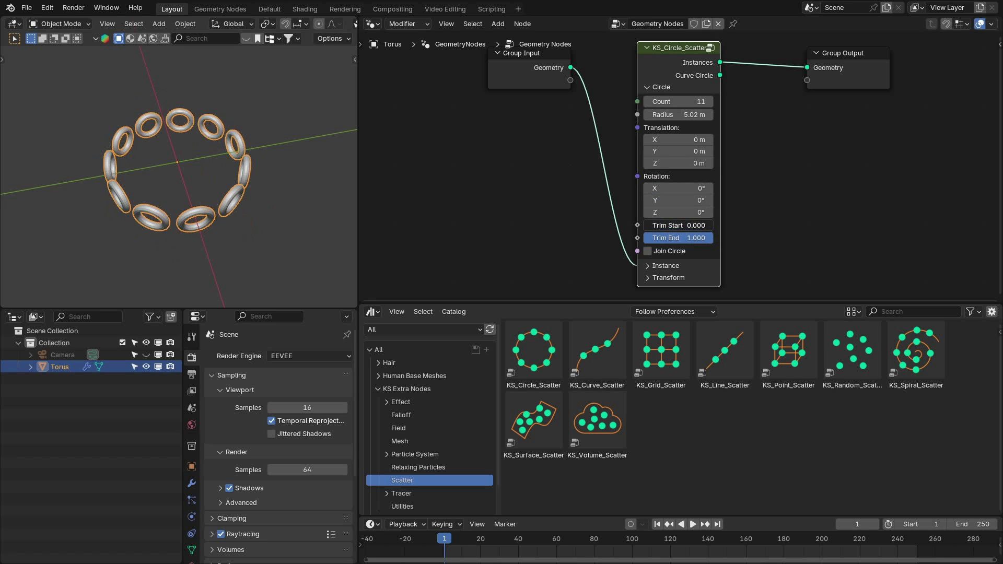
pyautogui.click(650, 251)
pyautogui.scroll(1, 235, 188)
pyautogui.moveTo(235, 188); pyautogui.dragTo(200, 172, button='middle')
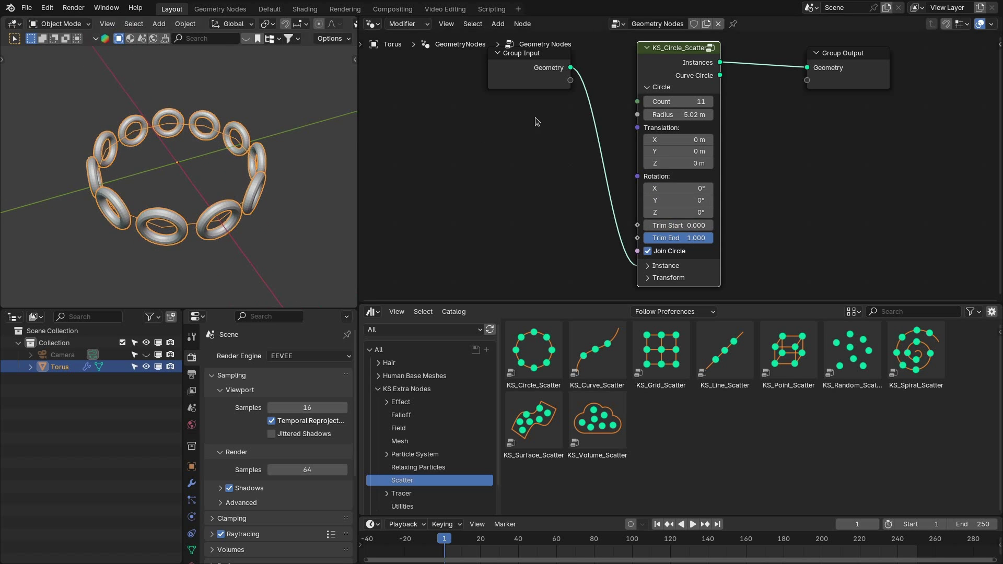
# Step: Drive the Circle Scatter's instance Selection with a new Boolean Random Value node
pyautogui.click(662, 87)
pyautogui.click(665, 99)
pyautogui.moveTo(715, 140); pyautogui.dragTo(715, 165, button='middle')
pyautogui.click(768, 168)
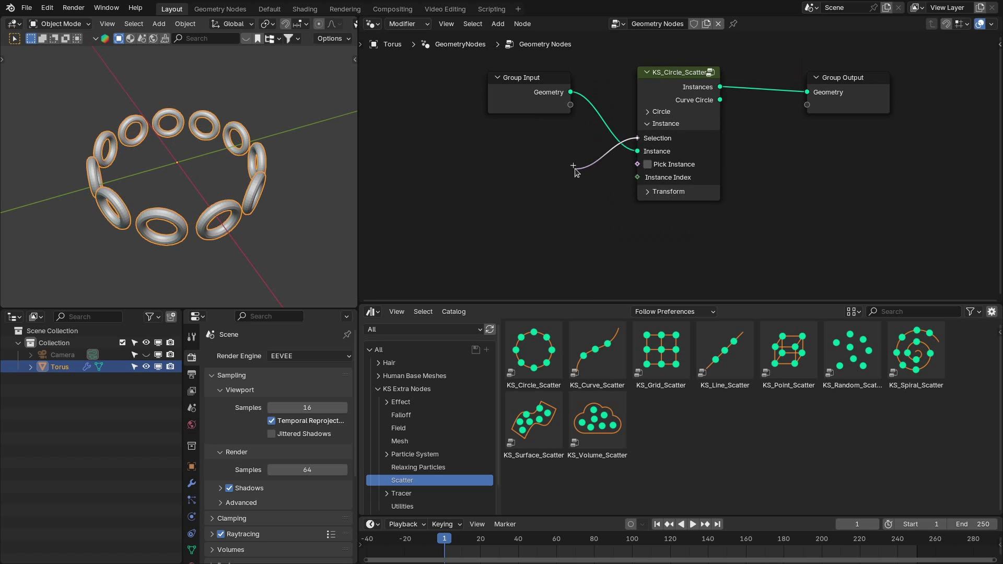
pyautogui.moveTo(575, 168); pyautogui.dragTo(575, 168)
pyautogui.write('random')
pyautogui.press('Return')
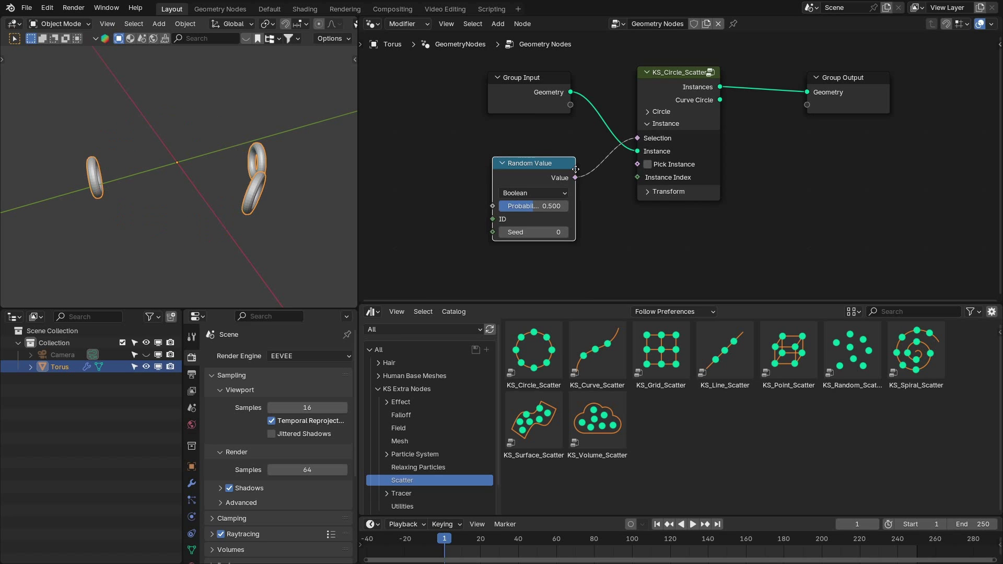
pyautogui.click(569, 144)
# Step: Set the Random Value node's seed to 130 and delete the node
pyautogui.moveTo(517, 207); pyautogui.dragTo(585, 207)
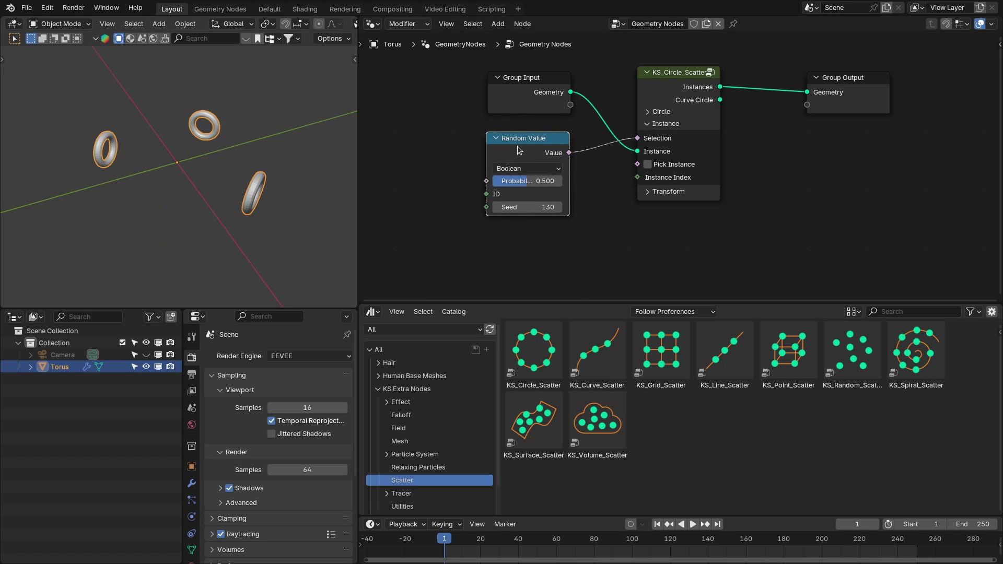
pyautogui.press('x')
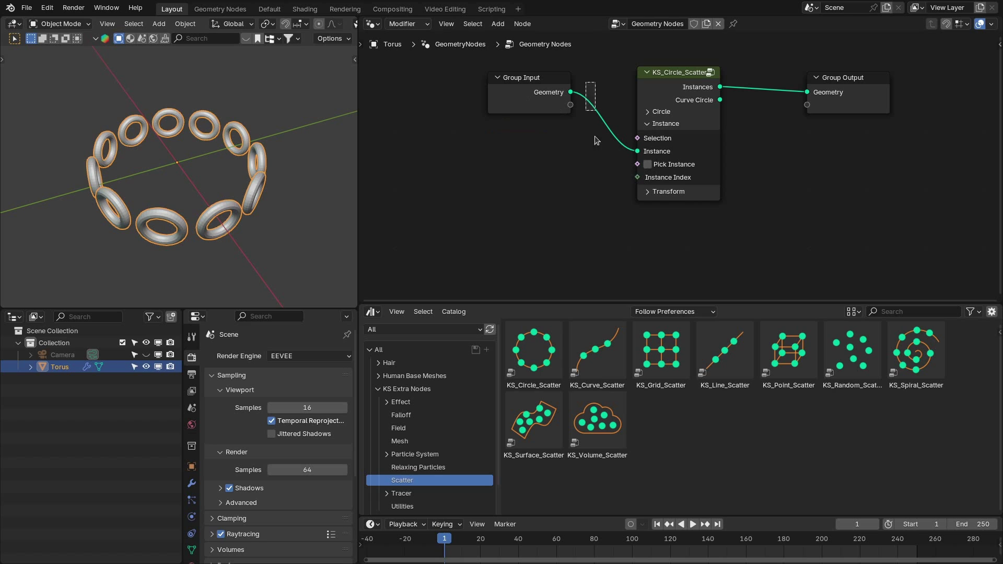
pyautogui.moveTo(717, 184); pyautogui.dragTo(610, 164)
# Step: Collapse the Circle Scatter's Instance settings and expand its Transform settings
pyautogui.click(659, 124)
pyautogui.click(660, 135)
pyautogui.scroll(-2, 742, 174)
pyautogui.moveTo(741, 173); pyautogui.dragTo(730, 151, button='middle')
pyautogui.scroll(1, 730, 181)
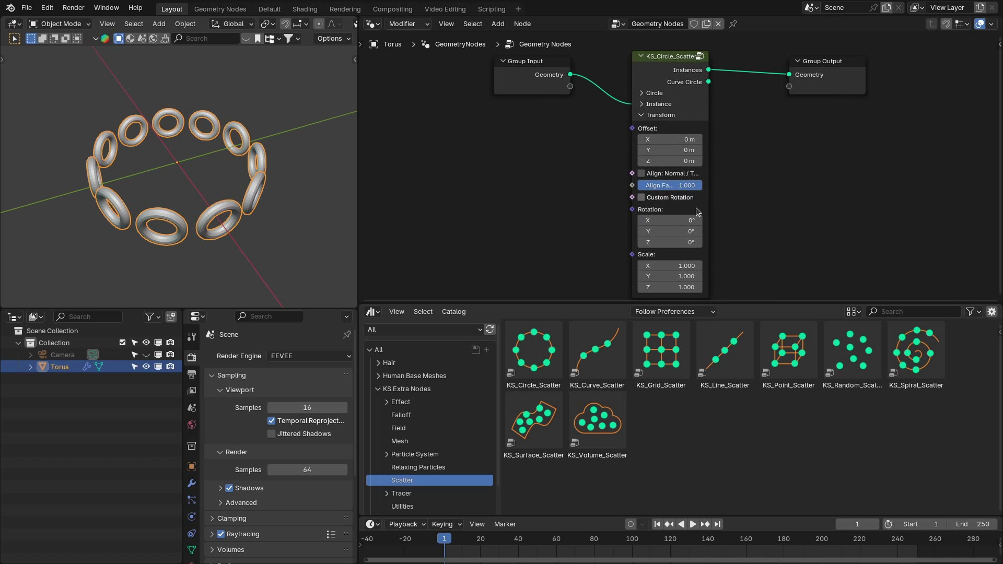
# Step: Try offsetting the scattered instances along Z and reset the offset to 0 m
pyautogui.moveTo(243, 193); pyautogui.dragTo(228, 161, button='middle')
pyautogui.moveTo(635, 128); pyautogui.dragTo(674, 117, button='middle')
pyautogui.moveTo(708, 150); pyautogui.dragTo(742, 174)
pyautogui.click(708, 150)
pyautogui.press('Return')
# Step: Try the instances' alternative normal/tangent alignment and switch it off again
pyautogui.moveTo(253, 133); pyautogui.dragTo(178, 219, button='middle')
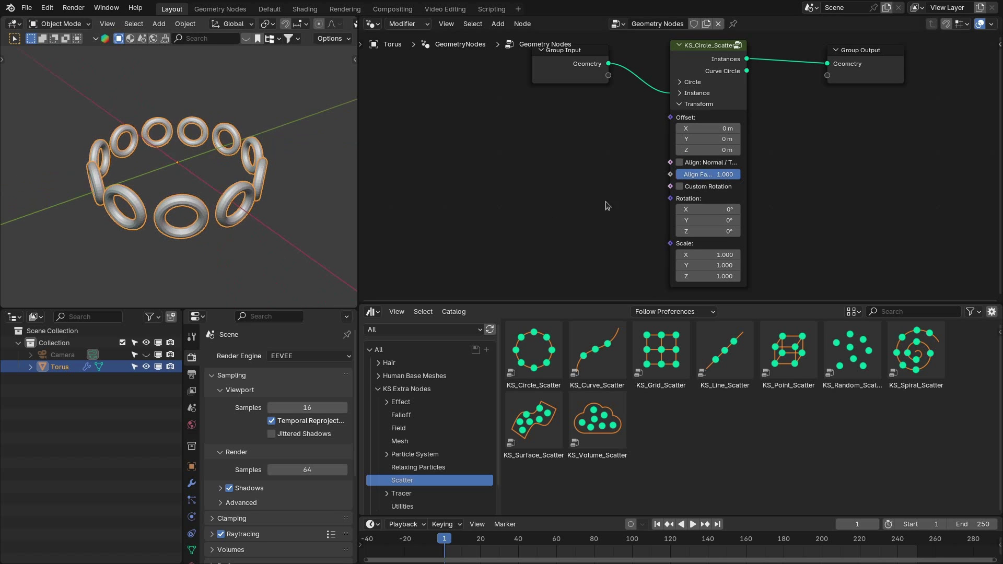
pyautogui.click(680, 163)
pyautogui.click(680, 162)
# Step: Try tilting the instances about X and reset the X rotation to 0°
pyautogui.moveTo(693, 208)
pyautogui.mouseDown()
pyautogui.moveTo(634, 208)
pyautogui.moveTo(685, 209)
pyautogui.mouseUp()
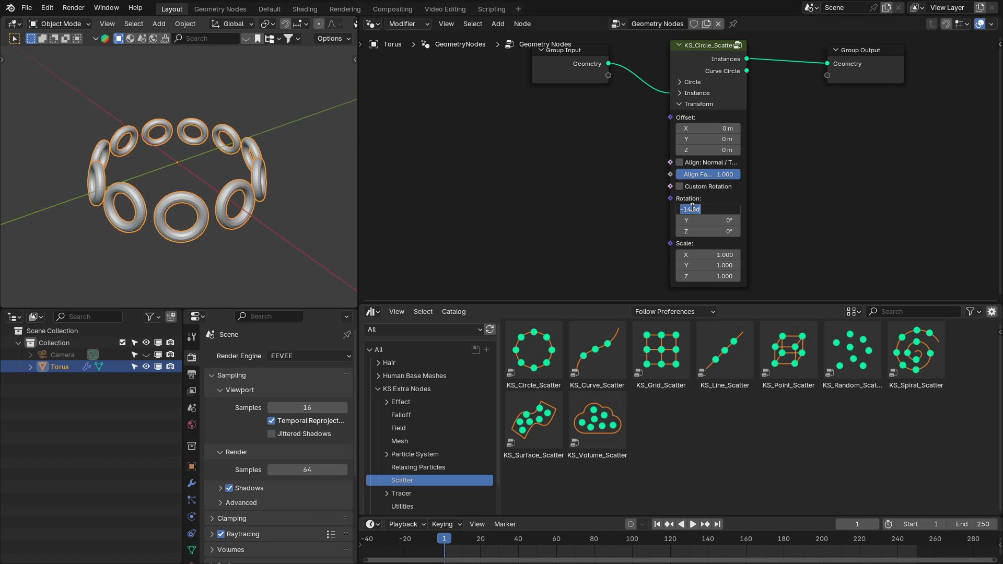
pyautogui.write('0')
pyautogui.press('Return')
# Step: Try Custom Rotation with a changed Y angle, cancel the angle change and turn Custom Rotation off
pyautogui.moveTo(763, 190); pyautogui.dragTo(765, 179, button='middle')
pyautogui.click(701, 178)
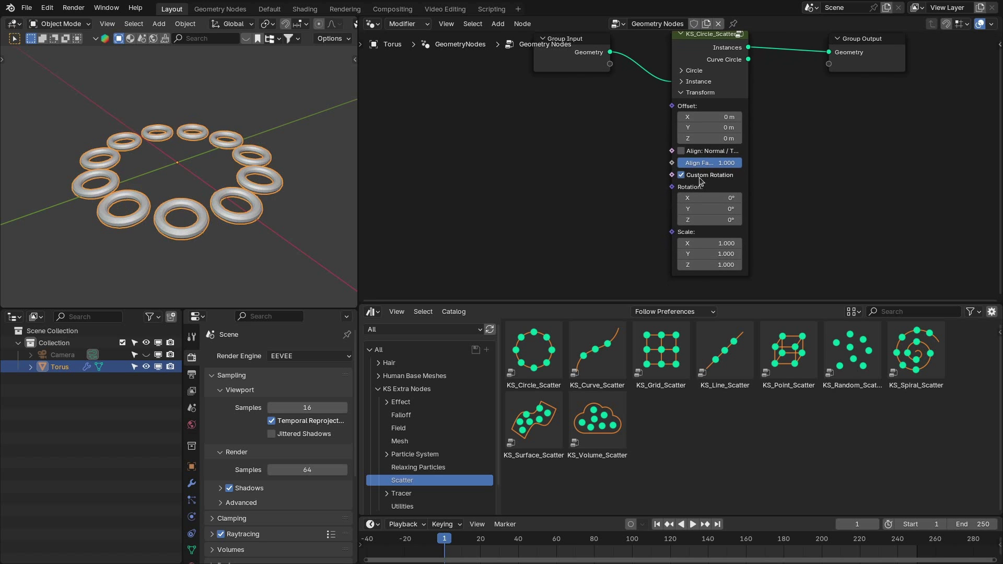
pyautogui.moveTo(725, 213); pyautogui.dragTo(776, 213)
pyautogui.rightClick(724, 211)
pyautogui.click(692, 178)
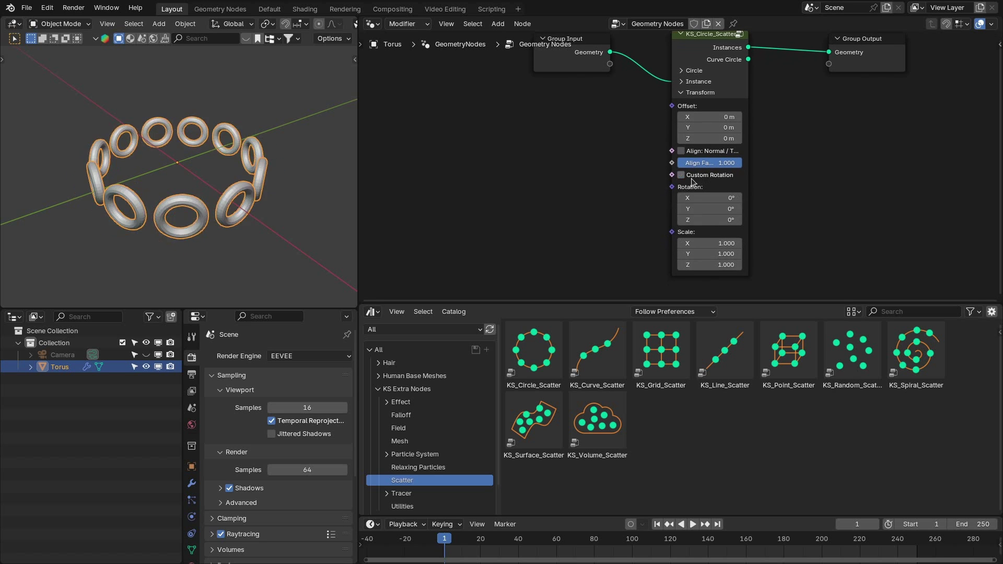
# Step: Try an instance X scale of 0.8 and set it back to 1
pyautogui.moveTo(710, 243)
pyautogui.mouseDown()
pyautogui.moveTo(742, 243)
pyautogui.moveTo(707, 243)
pyautogui.mouseUp()
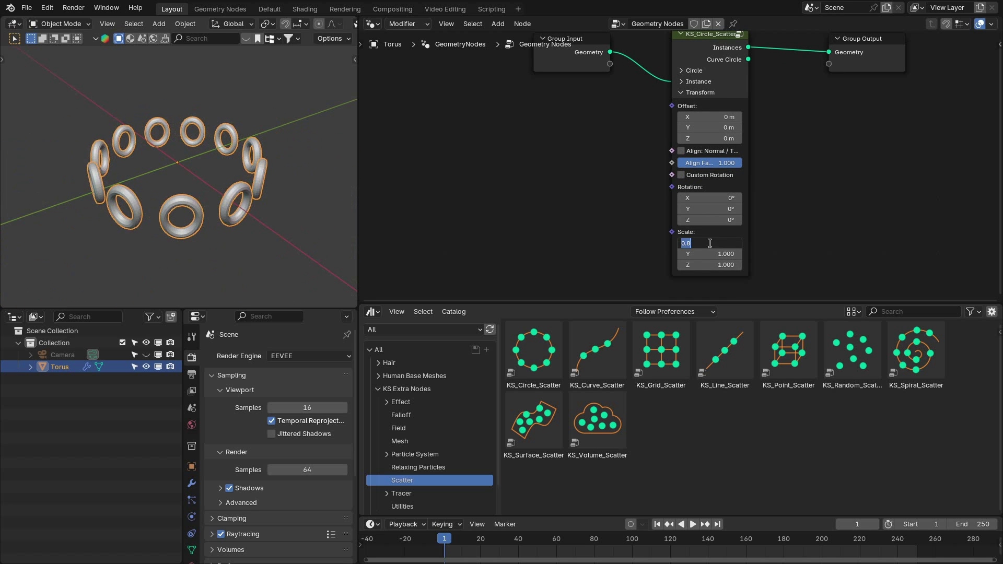
pyautogui.write('1')
pyautogui.press('Return')
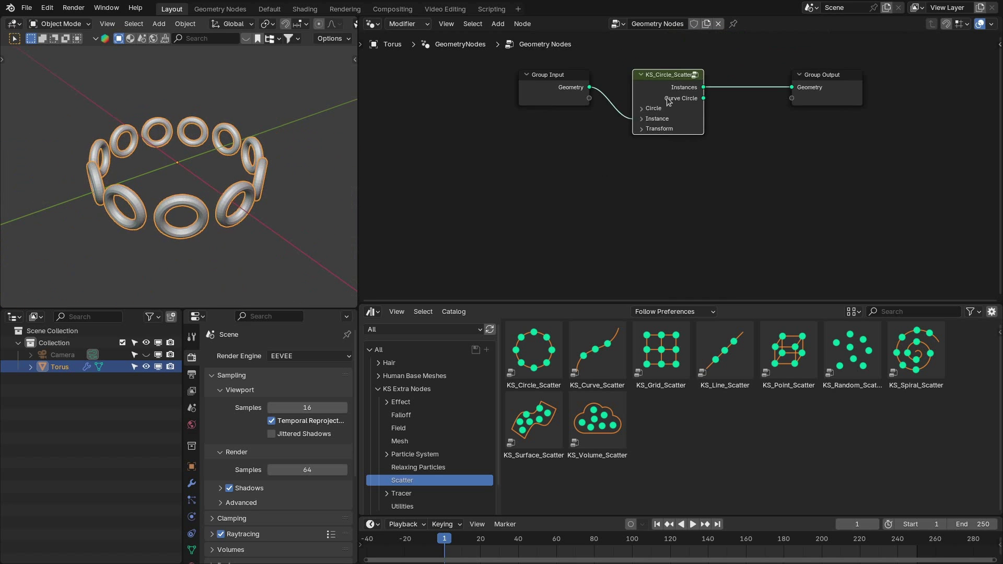
# Step: Add a KS_Curve_Scatter node to the tree and move the Group Output node farther from the Circle Scatter
pyautogui.moveTo(610, 363); pyautogui.dragTo(766, 154)
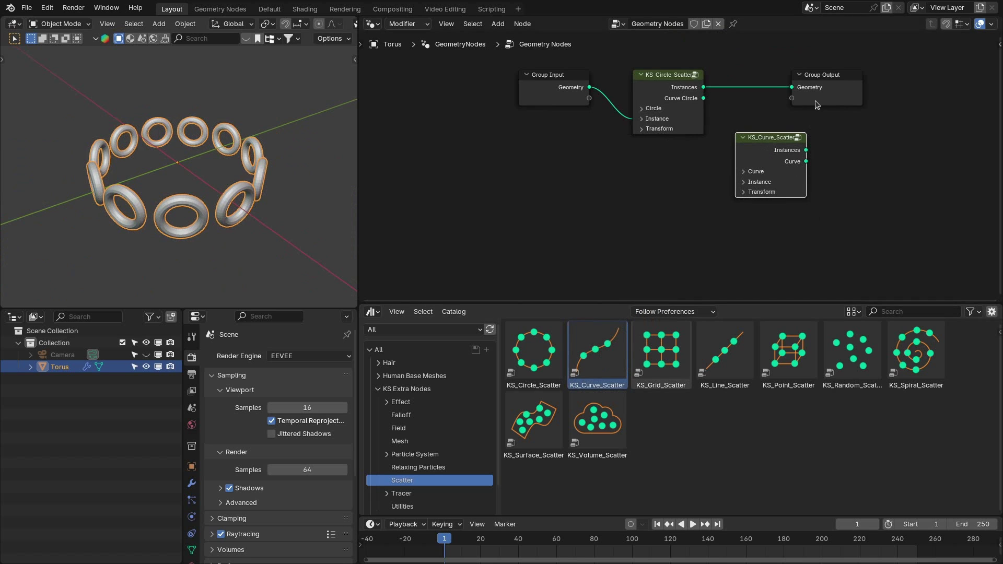
pyautogui.moveTo(814, 104); pyautogui.dragTo(929, 84)
# Step: Examine the Curve Scatter node's Curve, Instance and Transform settings, and delete the node
pyautogui.click(775, 175)
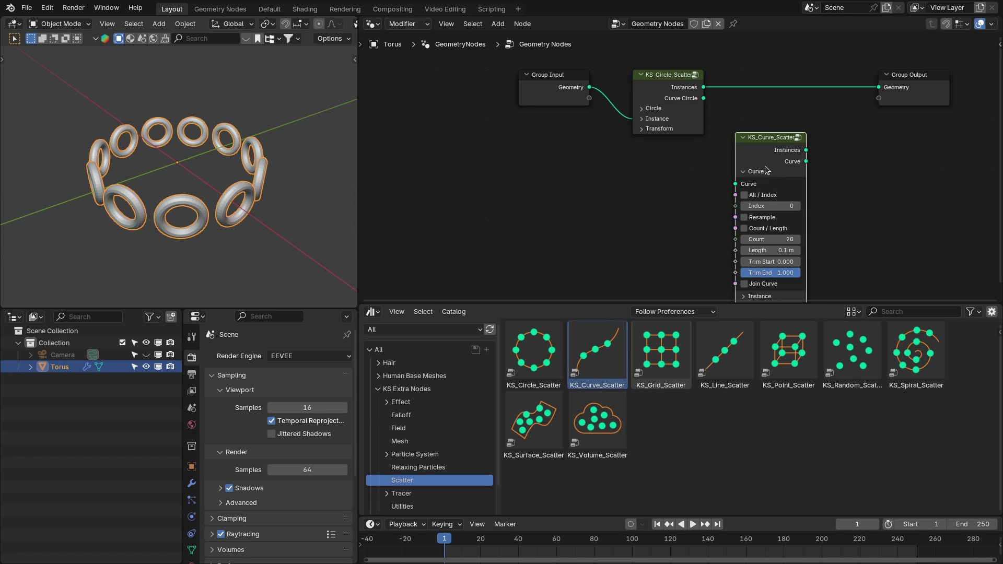
pyautogui.click(771, 173)
pyautogui.click(774, 183)
pyautogui.click(774, 185)
pyautogui.click(765, 194)
pyautogui.click(765, 194)
pyautogui.press('x')
# Step: Replace the Circle Scatter with a KS_Spiral_Scatter node between Group Input and Group Output
pyautogui.moveTo(915, 355); pyautogui.dragTo(727, 75)
pyautogui.click(670, 89)
pyautogui.hotkey('ctrl', 'x')
pyautogui.click(739, 179)
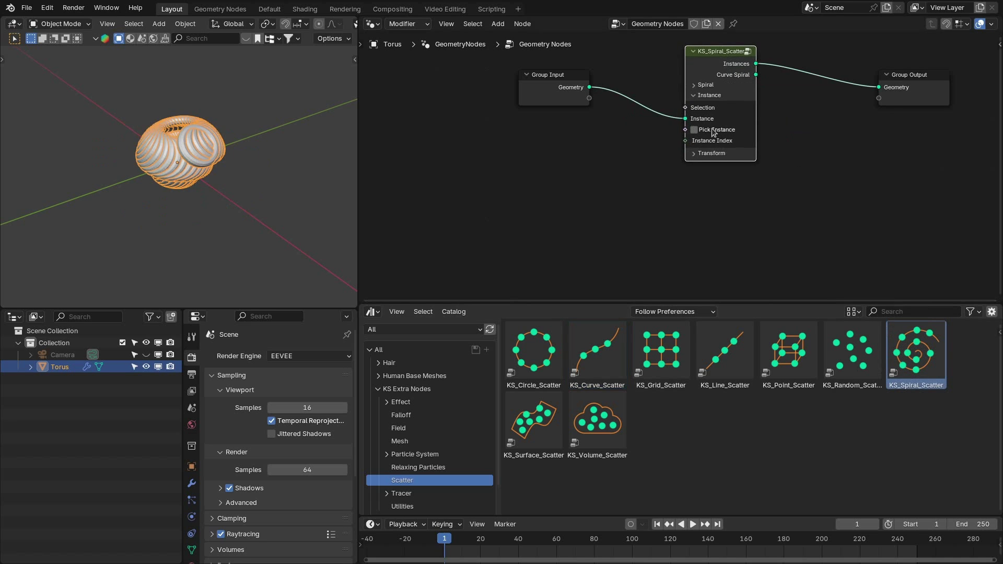
pyautogui.moveTo(344, 141)
pyautogui.mouseDown(button='middle')
pyautogui.moveTo(275, 123)
pyautogui.moveTo(332, 147)
pyautogui.mouseUp(button='middle')
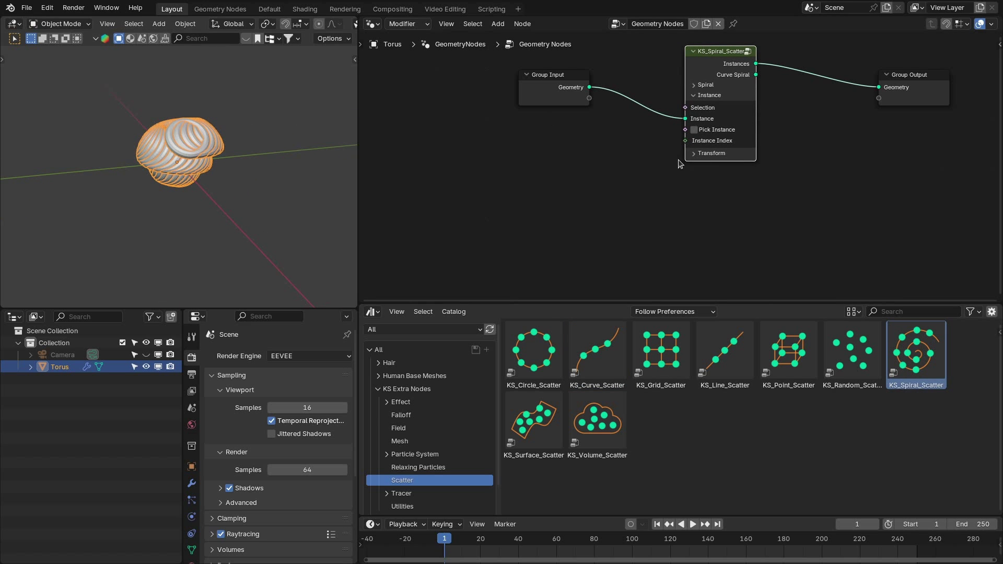
# Step: Set the spiral's start radius to about 10.3 m and its end radius to about 5.46 m
pyautogui.click(705, 86)
pyautogui.moveTo(725, 120); pyautogui.dragTo(742, 132)
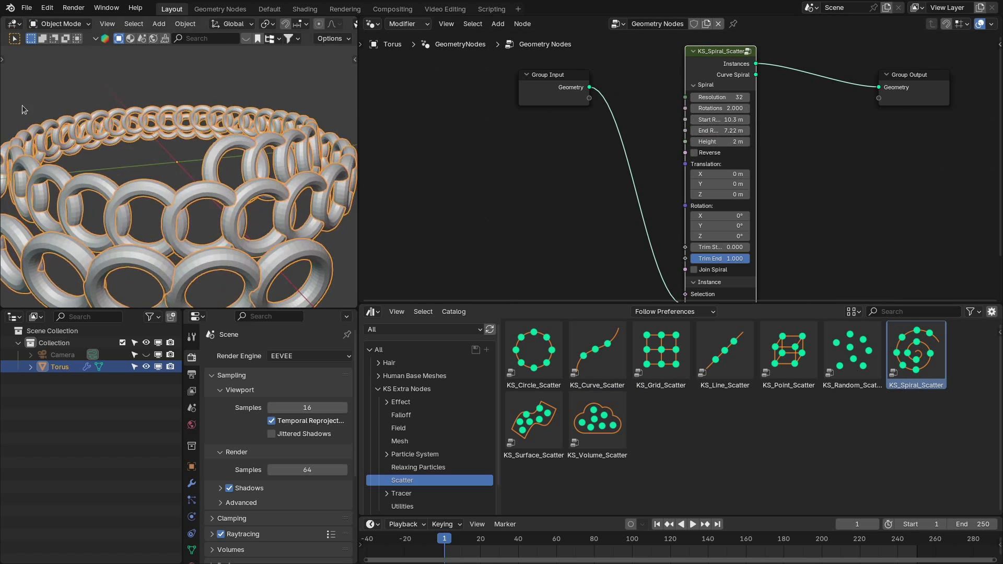
pyautogui.scroll(-6, 162, 155)
pyautogui.moveTo(162, 155); pyautogui.dragTo(162, 191, button='middle')
pyautogui.moveTo(720, 131); pyautogui.dragTo(707, 132)
# Step: Lower the spiral's Resolution to about 20 and change its Z rotation
pyautogui.moveTo(720, 98); pyautogui.dragTo(701, 98)
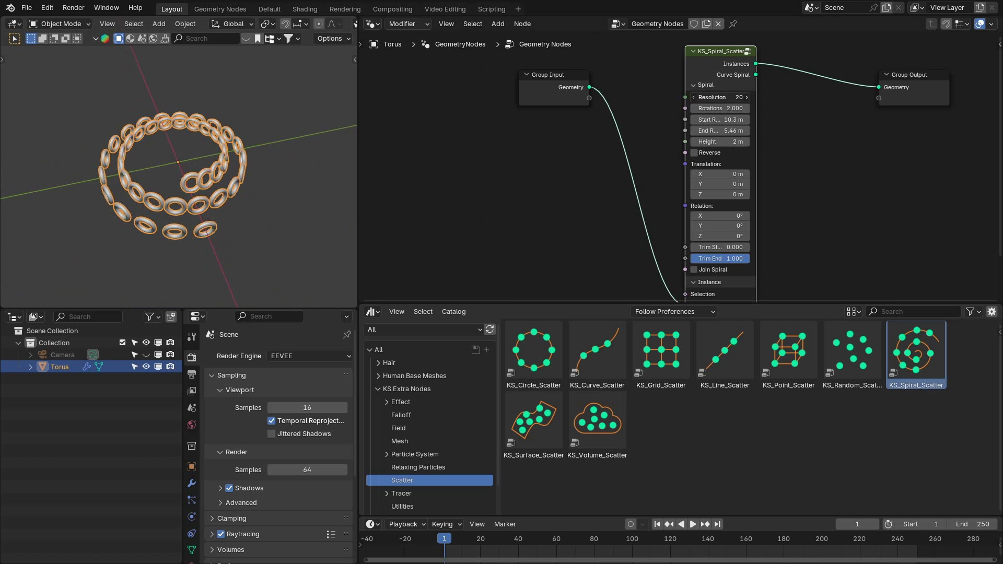
pyautogui.moveTo(725, 236); pyautogui.dragTo(784, 236)
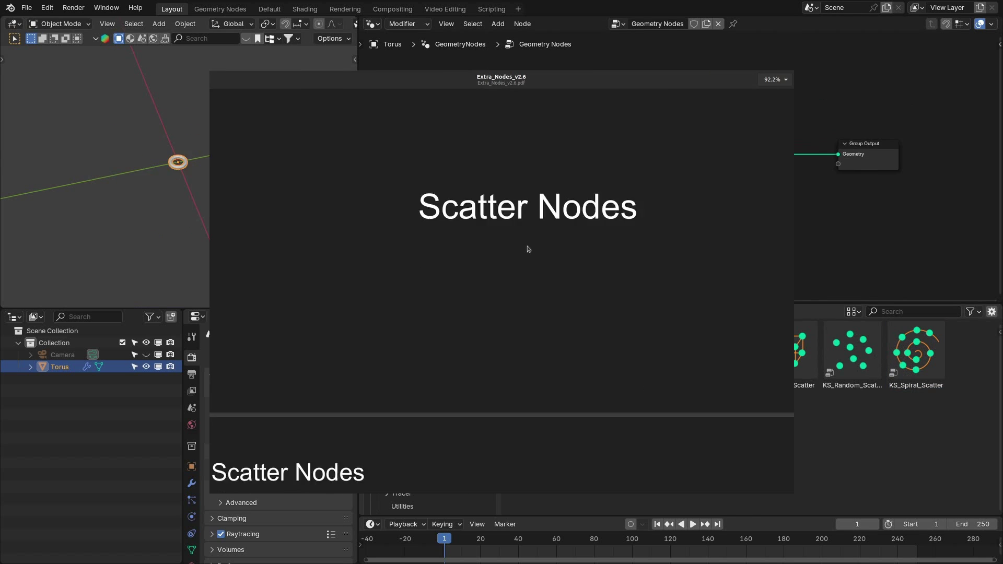
# Step: Switch to the Extra_Nodes_v2.6 PDF and read through its Scatter Nodes pages from Circle Scatter to Line Scatter
pyautogui.scroll(-12, 528, 250)
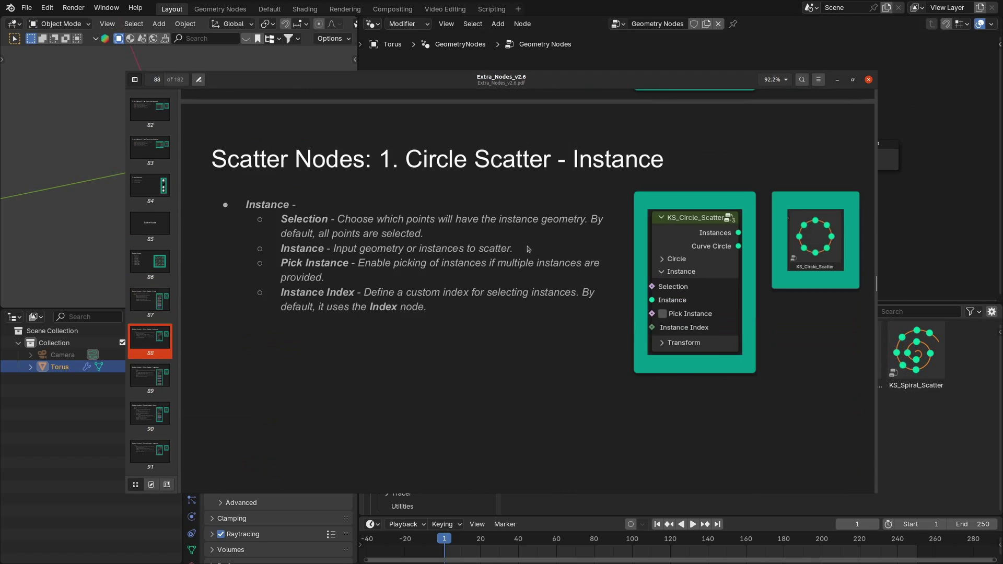
pyautogui.scroll(-20, 528, 249)
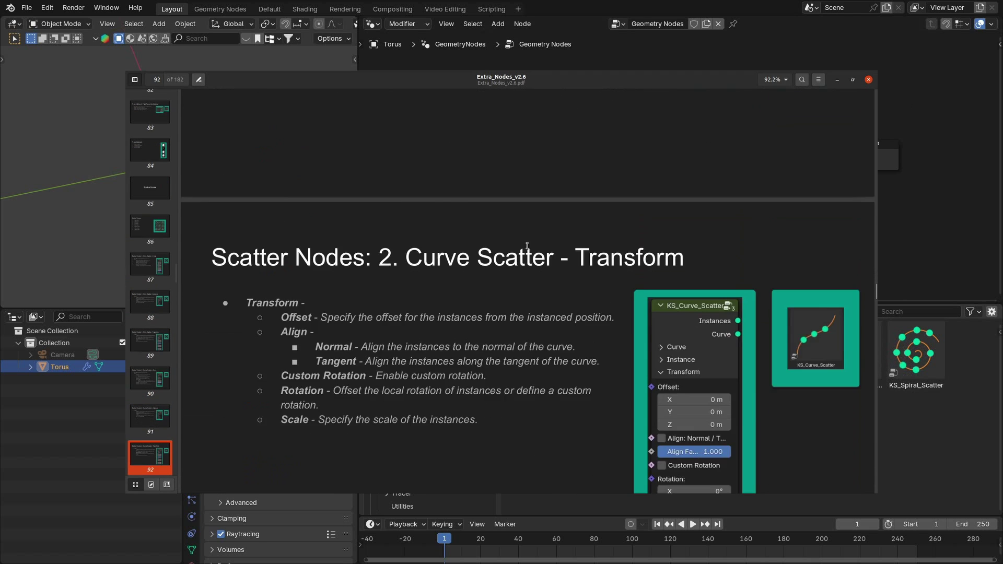
pyautogui.scroll(-15, 528, 249)
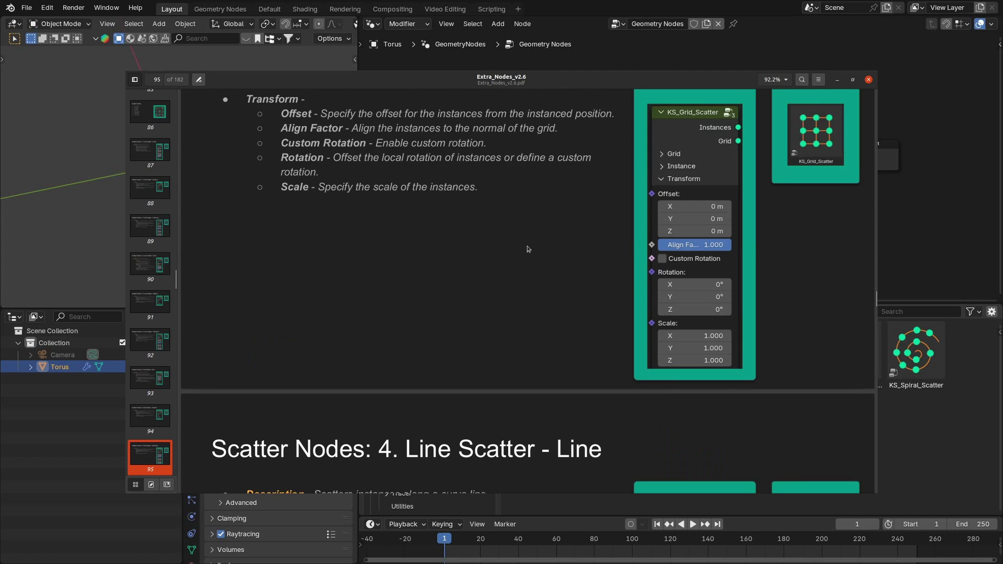
pyautogui.scroll(-5, 528, 249)
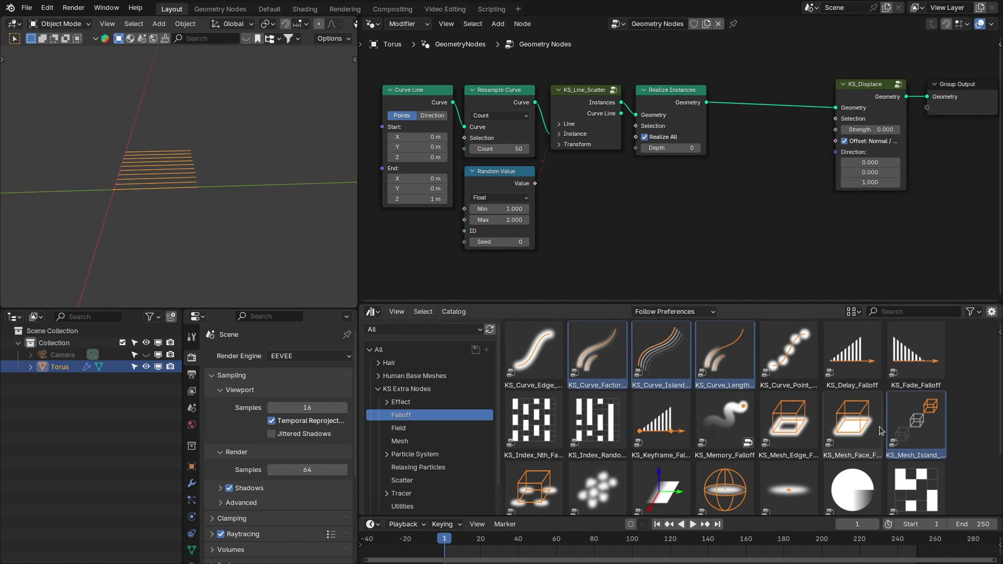
# Step: Add a KS_Curve_Factor falloff node driving KS_Displace's Strength, with Size about 1.13 and Falloff about 0.42
pyautogui.moveTo(595, 358); pyautogui.dragTo(679, 206)
pyautogui.scroll(1, 669, 188)
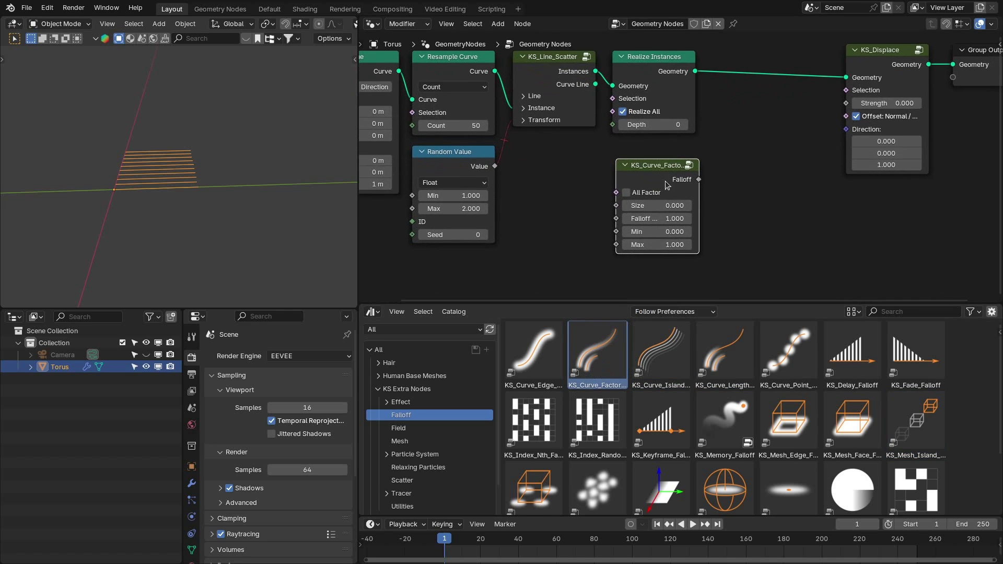
pyautogui.moveTo(700, 180); pyautogui.dragTo(847, 103)
pyautogui.moveTo(656, 218)
pyautogui.mouseDown()
pyautogui.moveTo(627, 219)
pyautogui.moveTo(705, 205)
pyautogui.moveTo(655, 205)
pyautogui.moveTo(672, 206)
pyautogui.mouseUp()
pyautogui.moveTo(243, 102); pyautogui.dragTo(221, 126, button='middle')
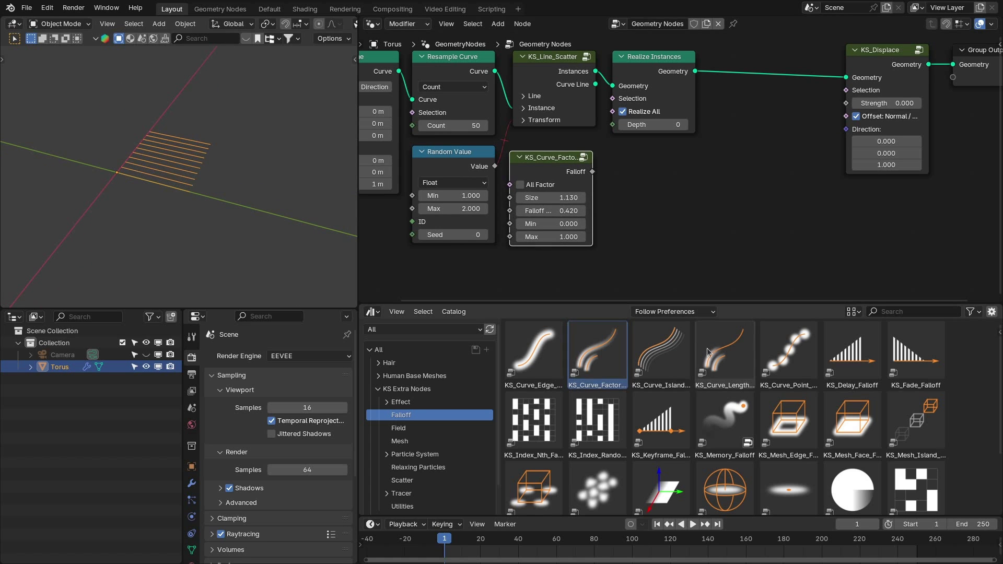
# Step: Add a KS_Curve_Length falloff node and link its Falloff output to KS_Displace's Strength
pyautogui.moveTo(707, 348); pyautogui.dragTo(670, 178)
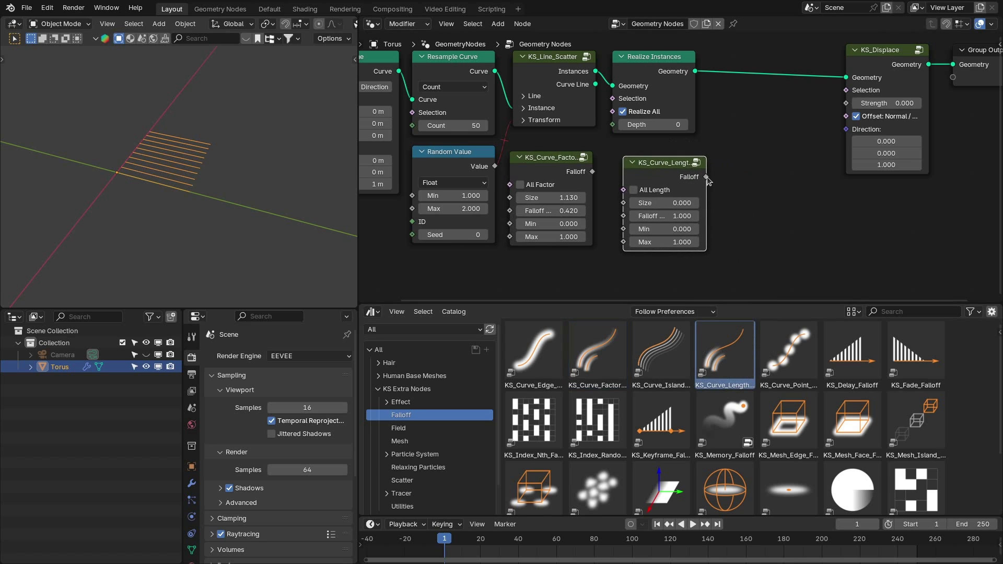
pyautogui.moveTo(839, 111); pyautogui.dragTo(839, 113)
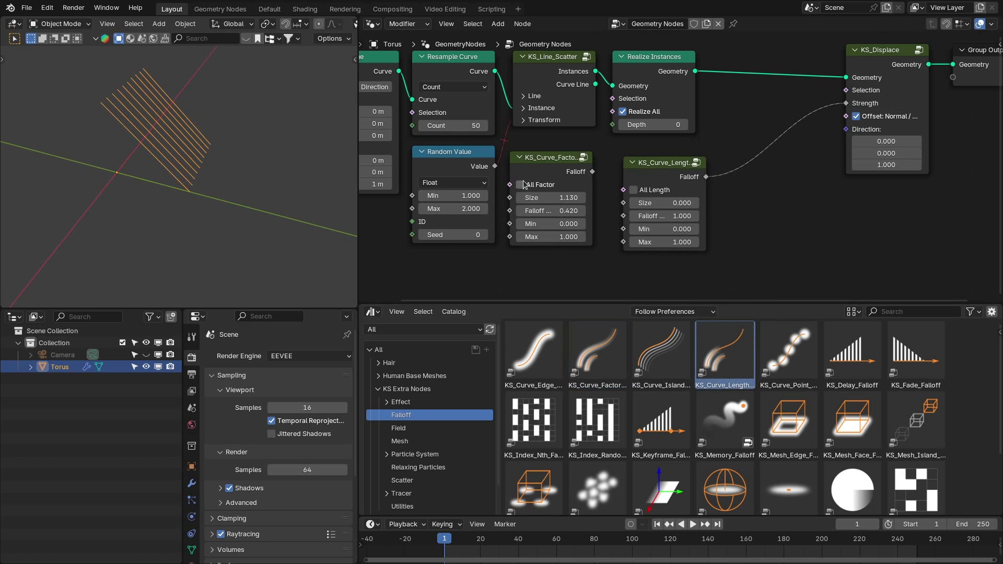
pyautogui.moveTo(235, 133); pyautogui.dragTo(252, 123, button='middle')
# Step: Unmute the Random Value link into KS_Line_Scatter, and set the Curve Length falloff's Size to about 0.52 and Falloff to about 0.75
pyautogui.keyDown('ctrl'); pyautogui.keyDown('alt'); pyautogui.moveTo(499, 137); pyautogui.dragTo(512, 145, button='right'); pyautogui.keyUp('alt'); pyautogui.keyUp('ctrl')
pyautogui.moveTo(208, 181); pyautogui.dragTo(218, 156, button='middle')
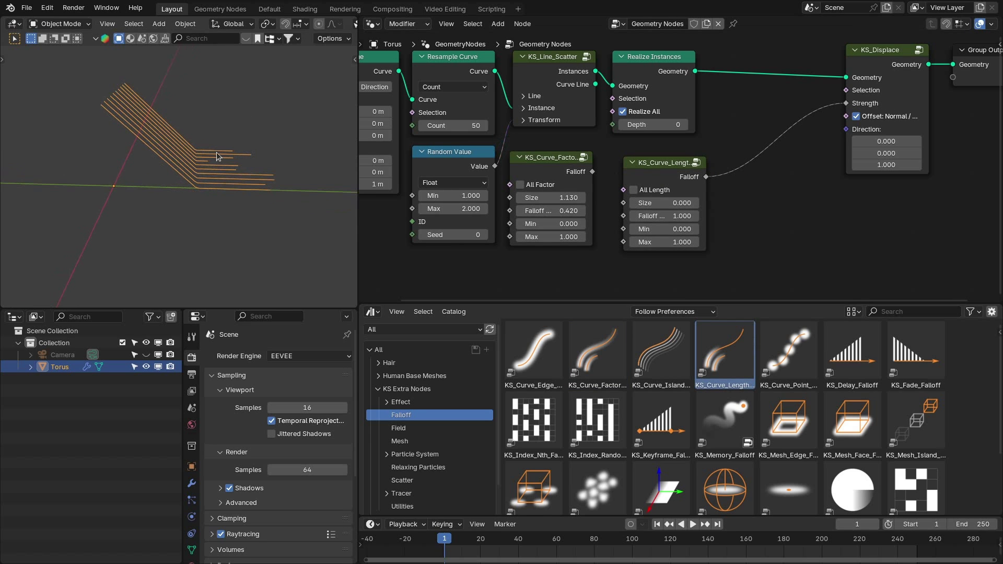
pyautogui.moveTo(665, 216); pyautogui.dragTo(651, 216)
pyautogui.moveTo(664, 203); pyautogui.dragTo(600, 174)
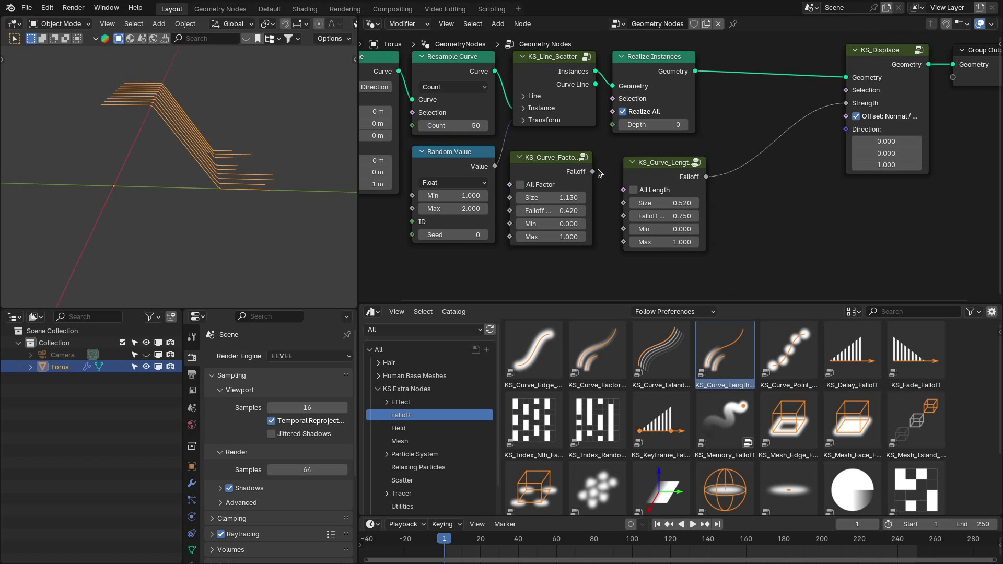
# Step: Link the Curve Factor falloff to KS_Displace's Strength, and set its Size to 0 and Falloff to 0.75
pyautogui.moveTo(840, 112); pyautogui.dragTo(843, 105)
pyautogui.moveTo(551, 198); pyautogui.dragTo(551, 198)
pyautogui.press('Tab')
pyautogui.press('BackSpace')
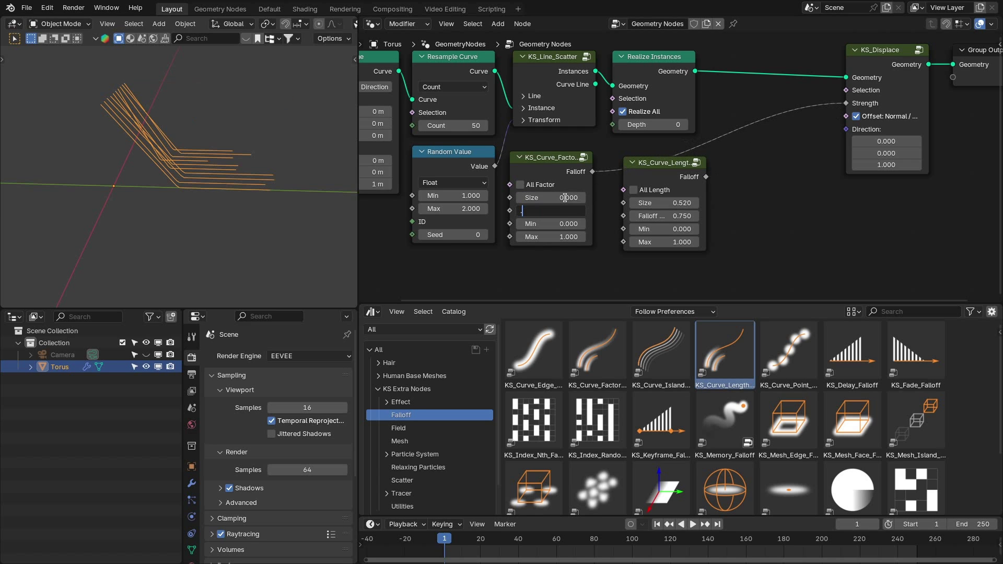
pyautogui.write('.75')
pyautogui.press('Return')
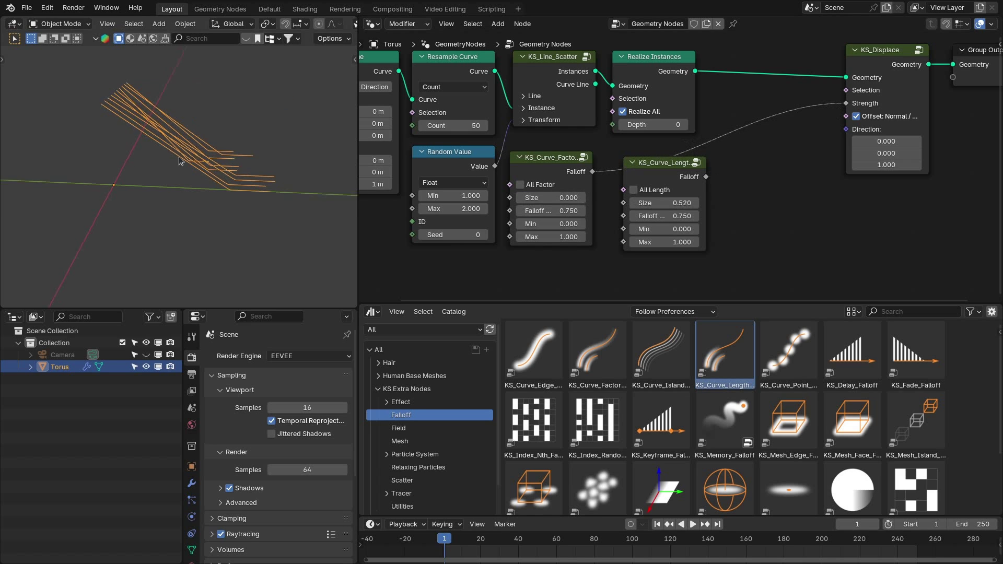
# Step: Set the Curve Length falloff's Size to 0 and compare both falloffs on KS_Displace's Strength, finishing with Curve Factor linked
pyautogui.write('0')
pyautogui.press('Return')
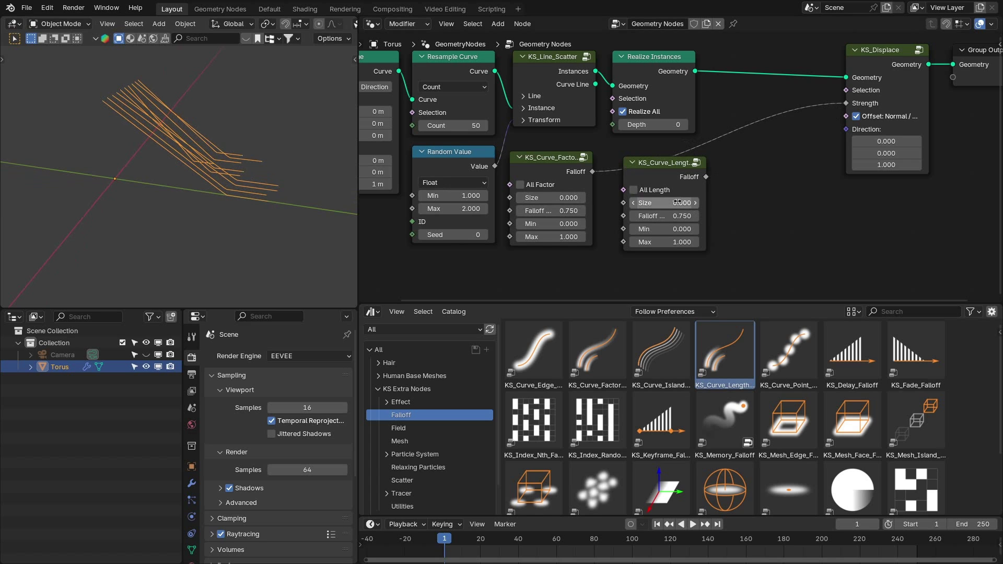
pyautogui.moveTo(706, 176); pyautogui.dragTo(846, 102)
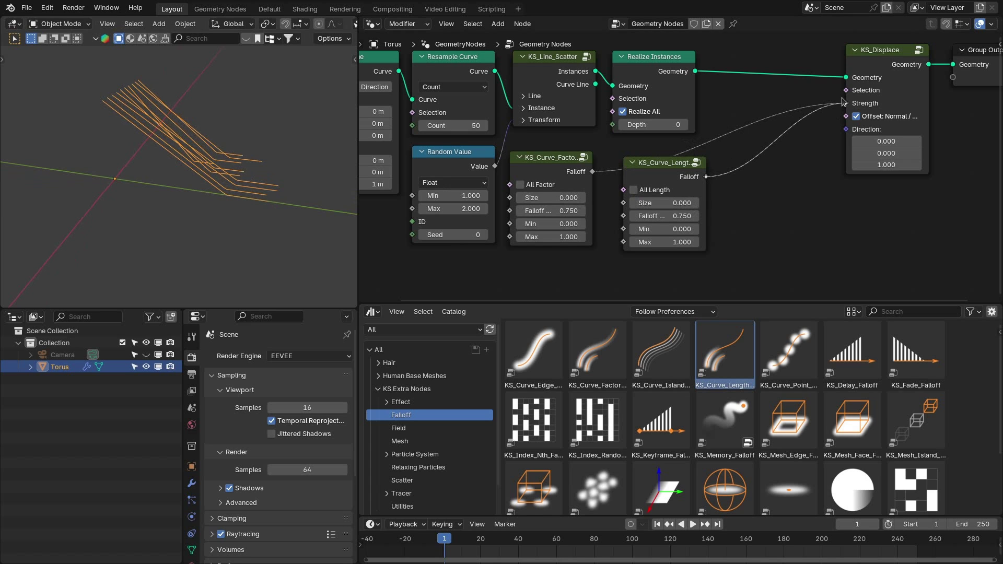
pyautogui.moveTo(592, 171); pyautogui.dragTo(847, 103)
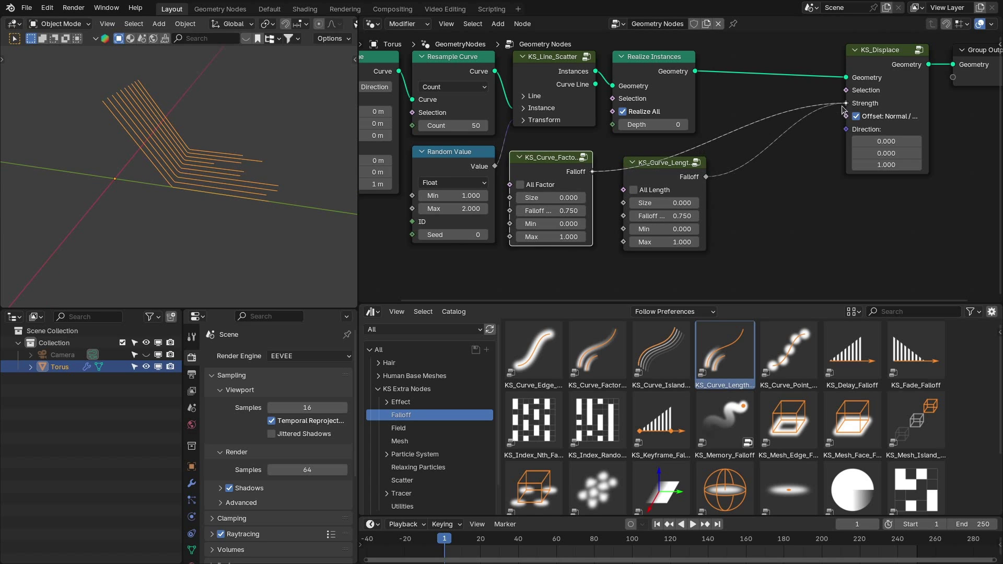
pyautogui.moveTo(244, 140)
pyautogui.mouseDown(button='middle')
pyautogui.moveTo(283, 127)
pyautogui.moveTo(240, 130)
pyautogui.mouseUp(button='middle')
pyautogui.moveTo(656, 166); pyautogui.dragTo(665, 183)
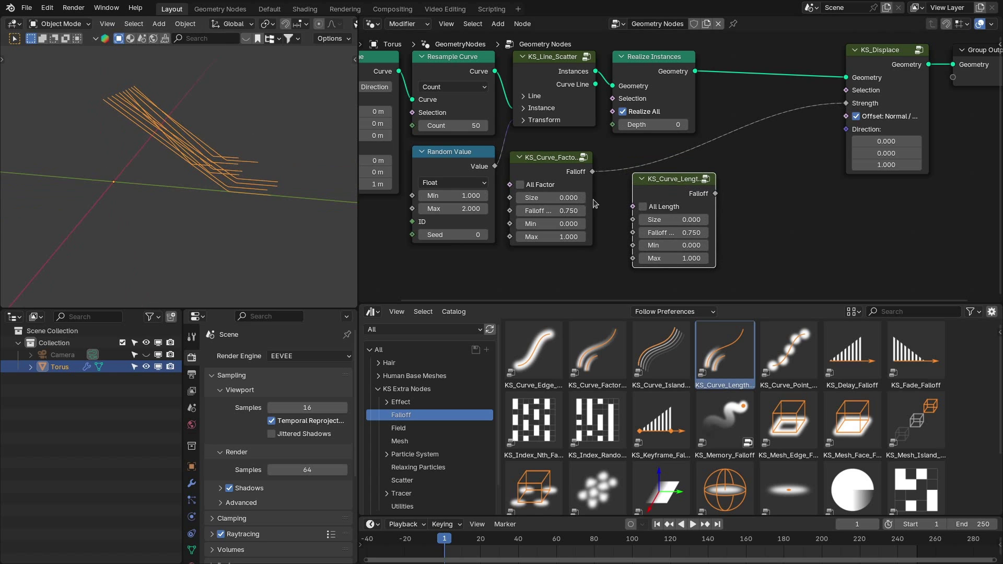
pyautogui.moveTo(208, 162); pyautogui.dragTo(197, 138, button='middle')
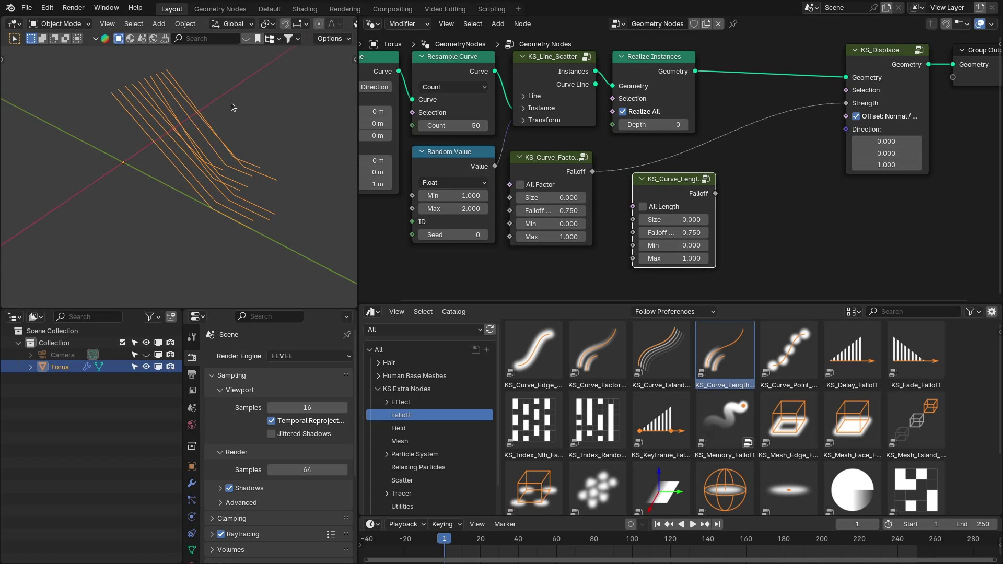
# Step: Toggle All Factor on the Curve Factor falloff and adjust its Falloff value
pyautogui.click(541, 185)
pyautogui.moveTo(271, 166); pyautogui.dragTo(141, 149, button='middle')
pyautogui.moveTo(566, 210); pyautogui.dragTo(627, 197)
# Step: Replace the Curve Factor and Curve Length falloffs with a KS_Curve_Island falloff linked to KS_Displace's Strength
pyautogui.moveTo(551, 146); pyautogui.dragTo(660, 190)
pyautogui.press('Delete')
pyautogui.moveTo(661, 355); pyautogui.dragTo(846, 103)
pyautogui.moveTo(670, 178); pyautogui.dragTo(667, 163)
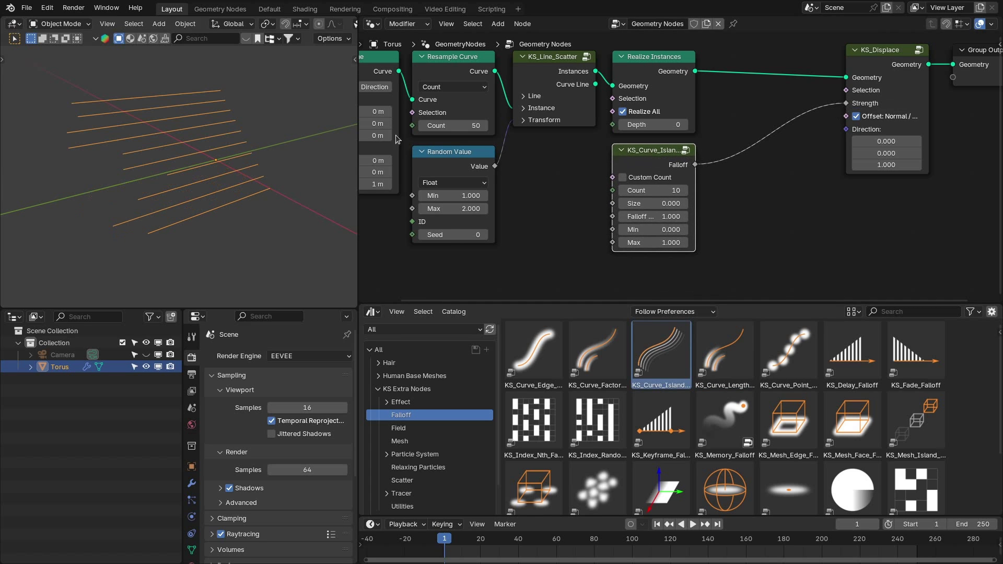
# Step: Preview the Curve Island falloff on the realized line geometry with a Viewer node, and delete the Viewer
pyautogui.moveTo(189, 125); pyautogui.dragTo(225, 133, button='middle')
pyautogui.keyDown('ctrl'); pyautogui.keyDown('shift'); pyautogui.click(683, 76); pyautogui.keyUp('shift'); pyautogui.keyUp('ctrl')
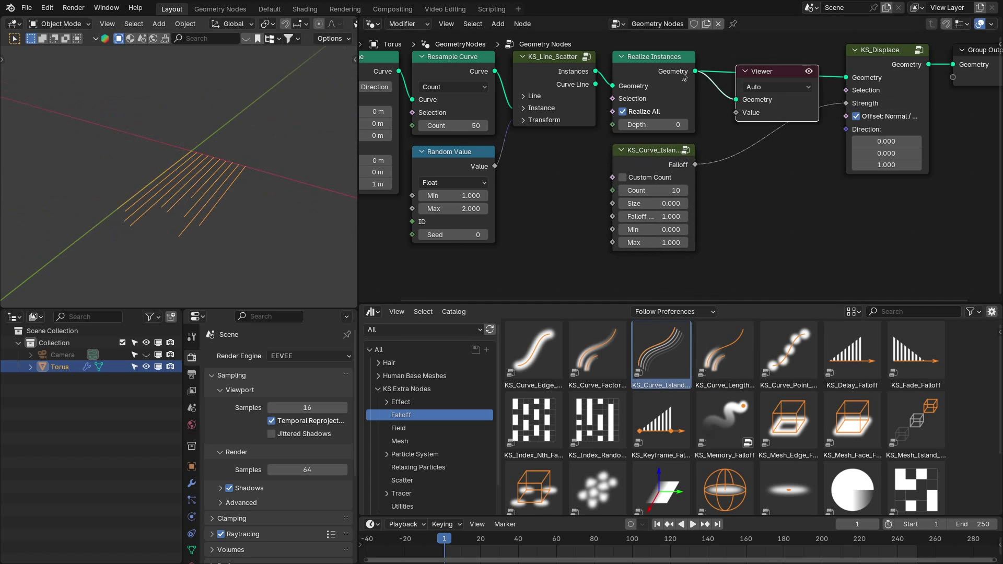
pyautogui.keyDown('ctrl'); pyautogui.keyDown('shift'); pyautogui.click(673, 166); pyautogui.keyUp('shift'); pyautogui.keyUp('ctrl')
pyautogui.moveTo(232, 173)
pyautogui.mouseDown(button='middle')
pyautogui.moveTo(306, 185)
pyautogui.moveTo(261, 179)
pyautogui.moveTo(283, 180)
pyautogui.mouseUp(button='middle')
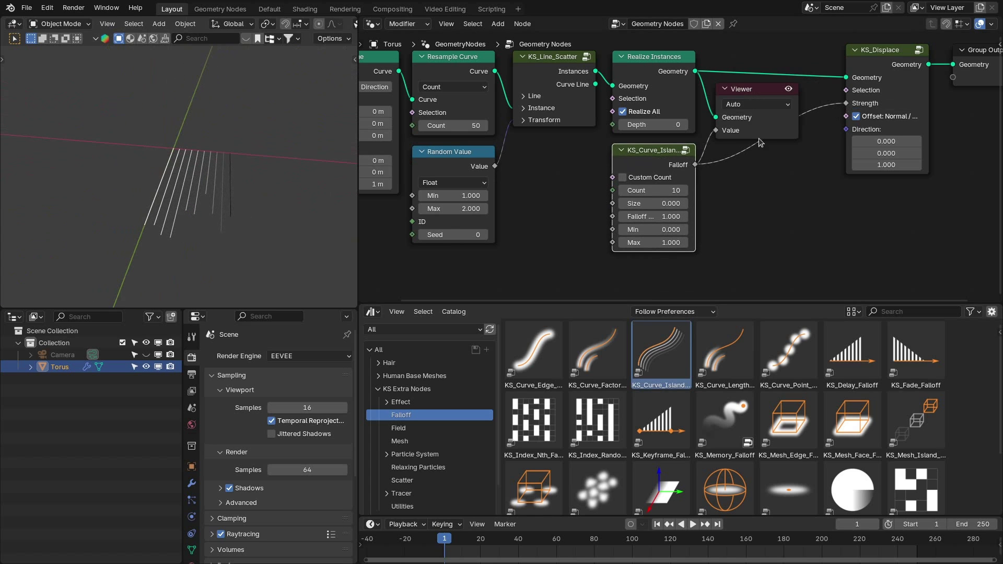
pyautogui.click(760, 130)
pyautogui.press('x')
# Step: Set the Curve Island falloff's Falloff to about 0.45 and Size to about -0.18, and add a KS_Mesh_Island falloff node
pyautogui.moveTo(667, 215); pyautogui.dragTo(638, 203)
pyautogui.moveTo(910, 416); pyautogui.dragTo(792, 183)
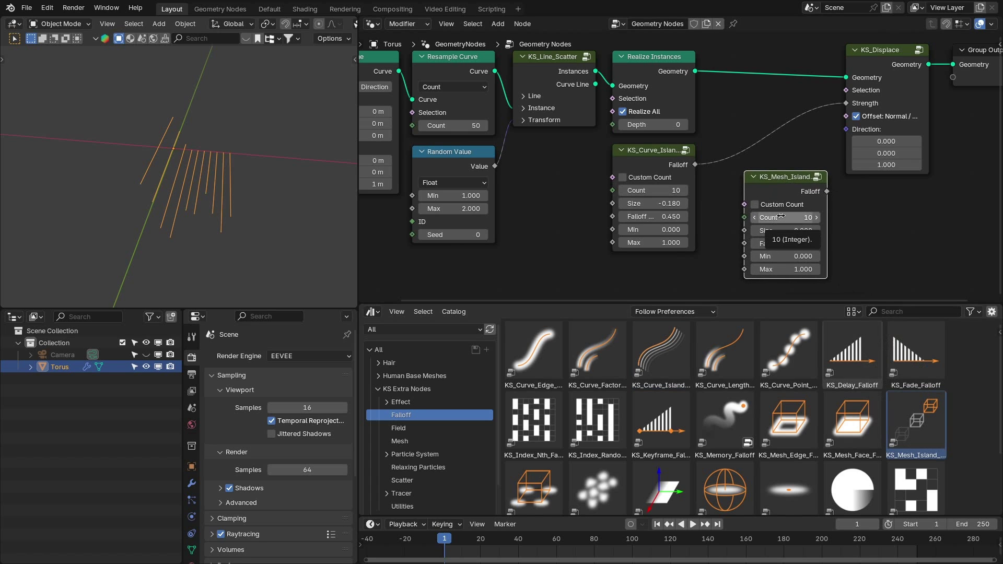
pyautogui.scroll(-1, 815, 202)
pyautogui.moveTo(815, 202); pyautogui.dragTo(824, 203, button='middle')
# Step: Enlarge the asset browser to look over the whole Falloff catalog, and restore its height
pyautogui.moveTo(800, 304); pyautogui.dragTo(800, 197)
pyautogui.click(758, 457)
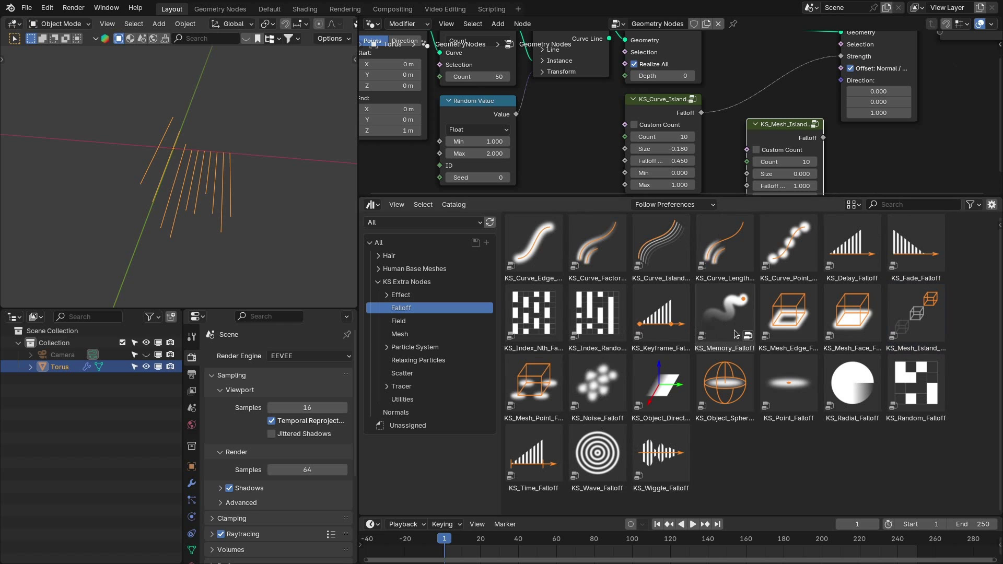
pyautogui.moveTo(543, 204); pyautogui.dragTo(542, 303)
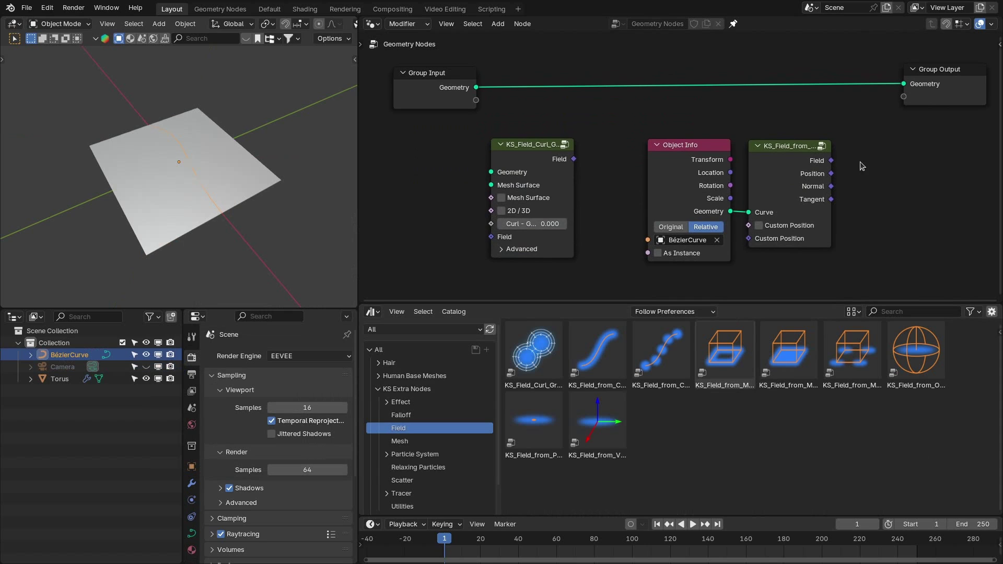
# Step: Preview the Field, Position, Normal and Tangent outputs of the curve field node with a Viewer, and delete the Viewer
pyautogui.moveTo(898, 143); pyautogui.dragTo(875, 145, button='middle')
pyautogui.moveTo(879, 140); pyautogui.dragTo(814, 183)
pyautogui.keyDown('ctrl'); pyautogui.keyDown('shift'); pyautogui.click(447, 93); pyautogui.keyUp('shift'); pyautogui.keyUp('ctrl')
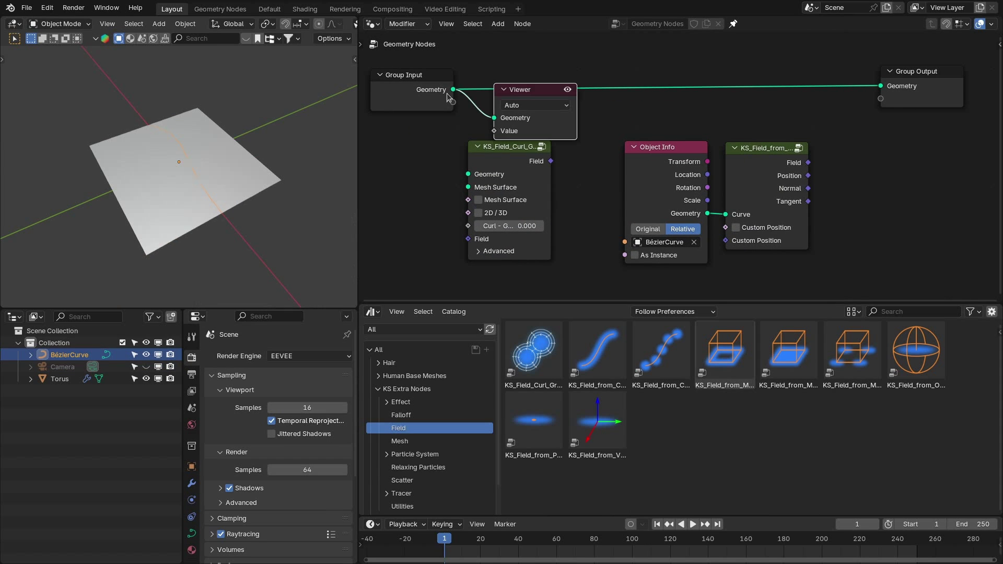
pyautogui.moveTo(557, 130); pyautogui.dragTo(886, 160)
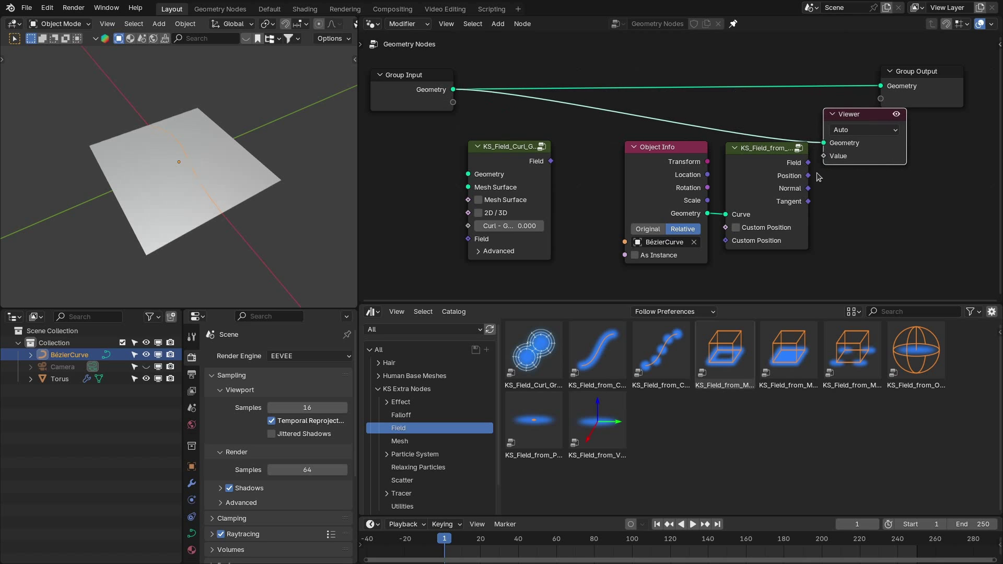
pyautogui.keyDown('ctrl'); pyautogui.keyDown('shift'); pyautogui.click(798, 181); pyautogui.keyUp('shift'); pyautogui.keyUp('ctrl')
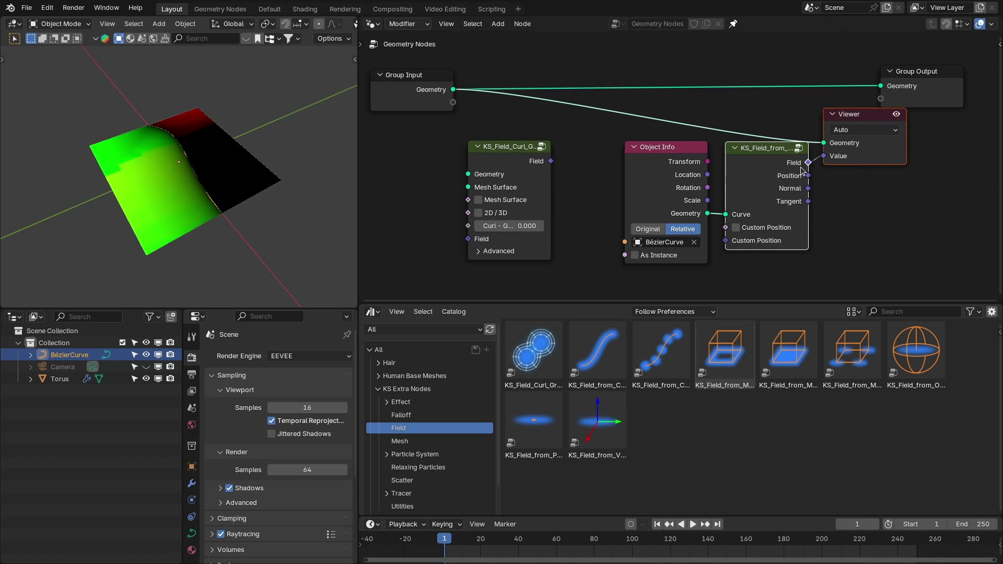
pyautogui.keyDown('ctrl'); pyautogui.keyDown('shift'); pyautogui.click(791, 185); pyautogui.keyUp('shift'); pyautogui.keyUp('ctrl')
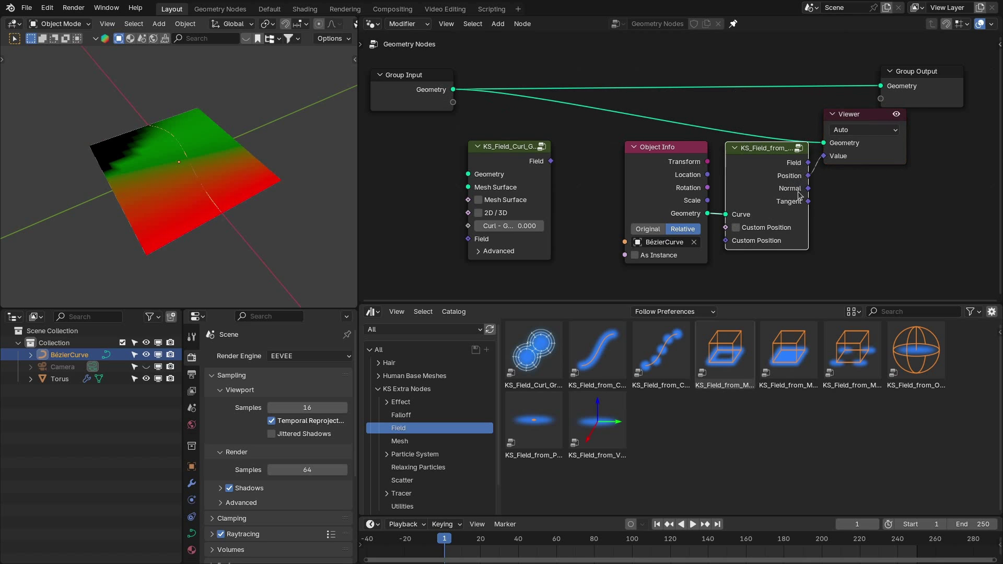
pyautogui.keyDown('ctrl'); pyautogui.keyDown('shift'); pyautogui.click(799, 194); pyautogui.keyUp('shift'); pyautogui.keyUp('ctrl')
pyautogui.keyDown('ctrl'); pyautogui.keyDown('shift'); pyautogui.click(800, 207); pyautogui.keyUp('shift'); pyautogui.keyUp('ctrl')
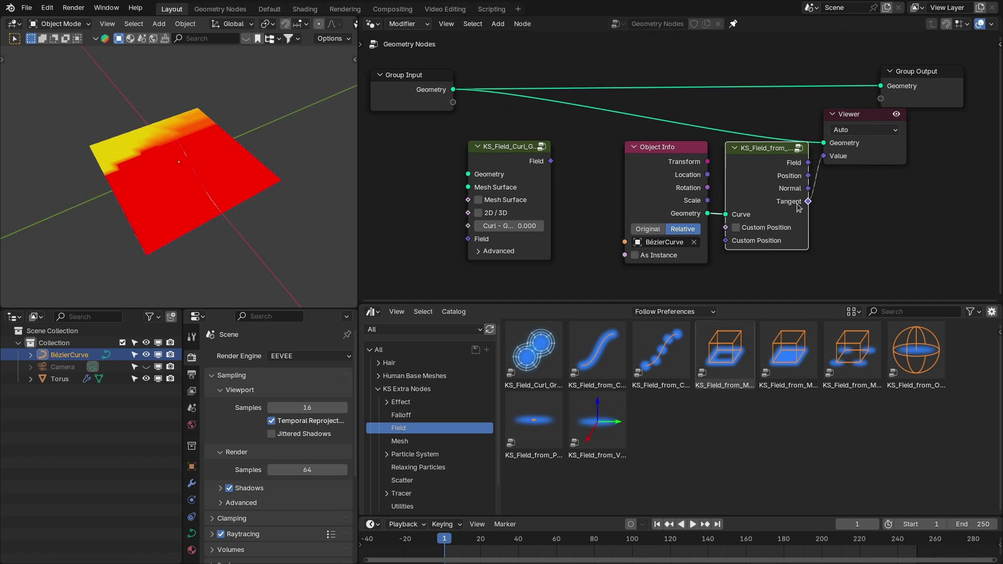
pyautogui.click(848, 158)
pyautogui.press('x')
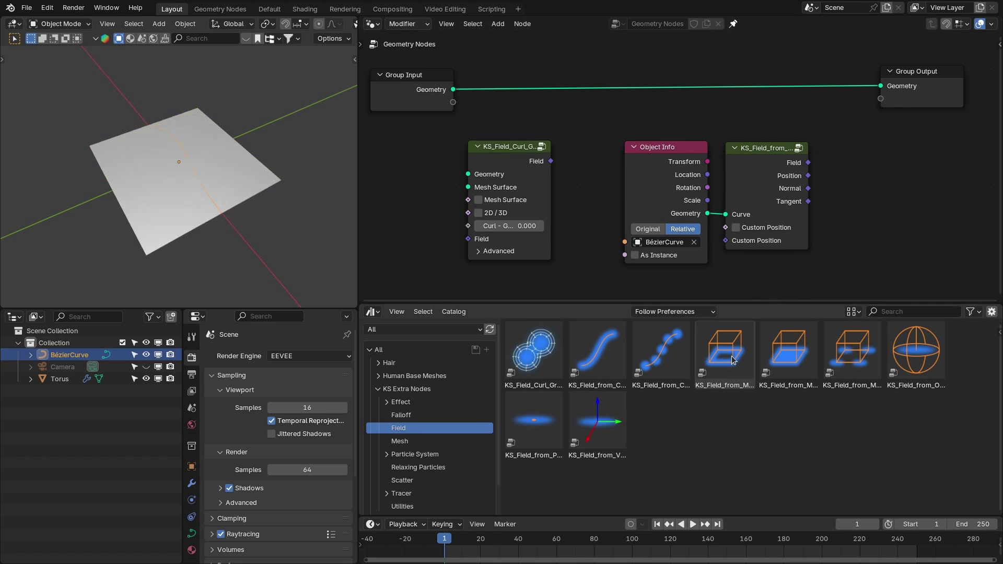
# Step: Add the first mesh-based KS_Field_from node to show its sockets, and delete it
pyautogui.moveTo(730, 361); pyautogui.dragTo(899, 153)
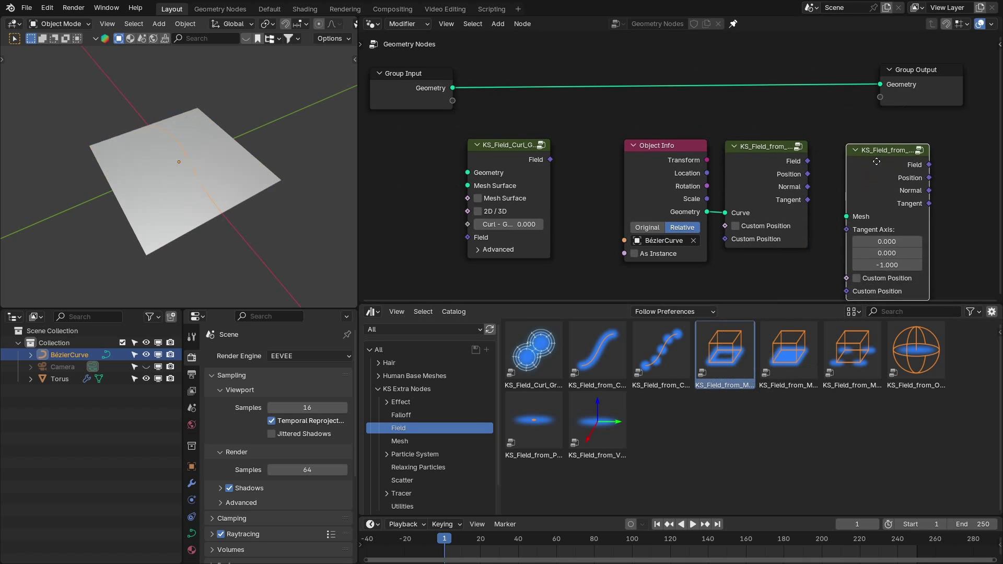
pyautogui.press('x')
pyautogui.moveTo(628, 127); pyautogui.dragTo(688, 139, button='middle')
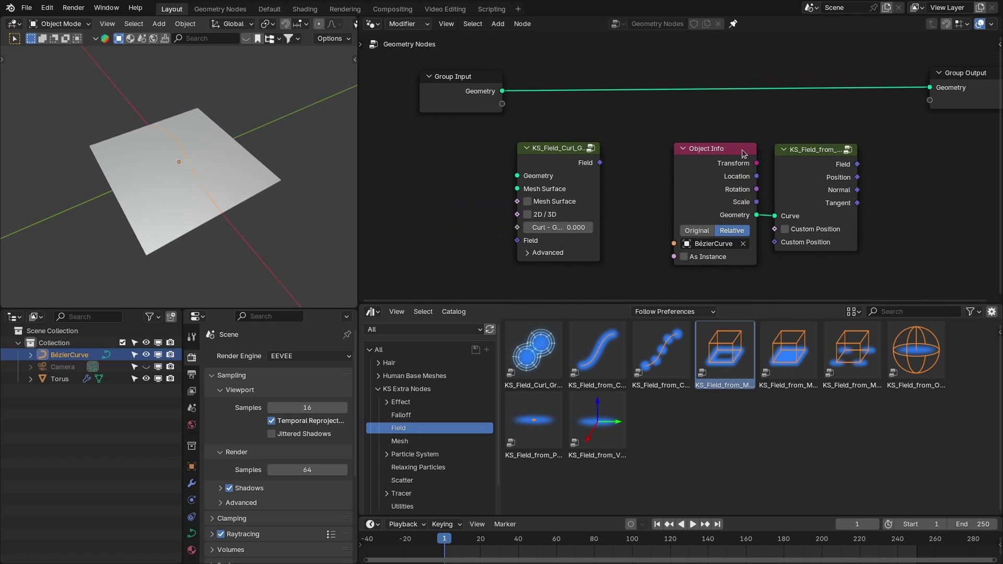
# Step: Examine the KS_Field_Curl node's inputs and its Advanced settings
pyautogui.moveTo(669, 126); pyautogui.dragTo(713, 80, button='middle')
pyautogui.scroll(1, 712, 80)
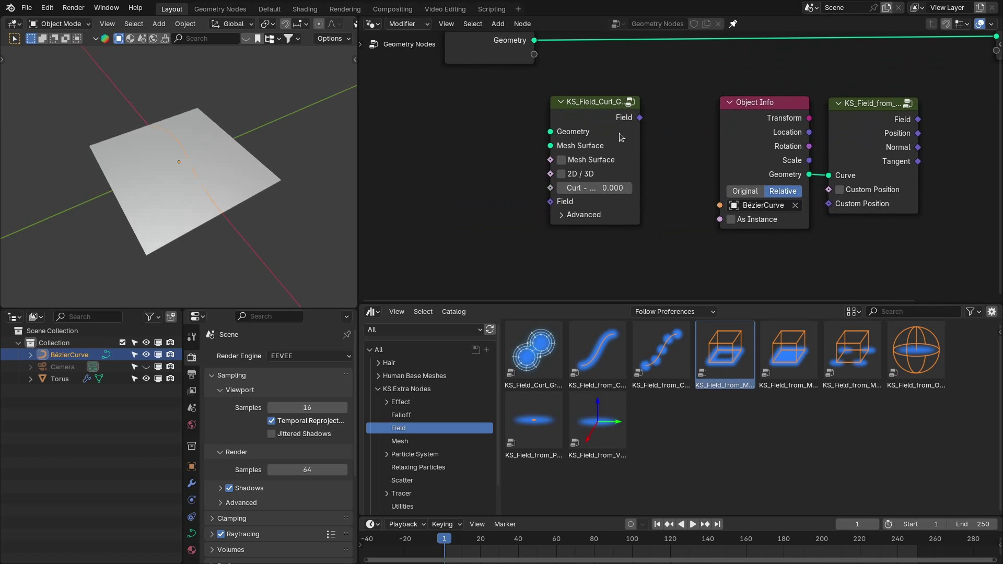
pyautogui.click(595, 214)
pyautogui.moveTo(503, 214); pyautogui.dragTo(528, 235)
pyautogui.click(563, 216)
pyautogui.moveTo(660, 136); pyautogui.dragTo(650, 173, button='middle')
pyautogui.moveTo(578, 113); pyautogui.dragTo(626, 159)
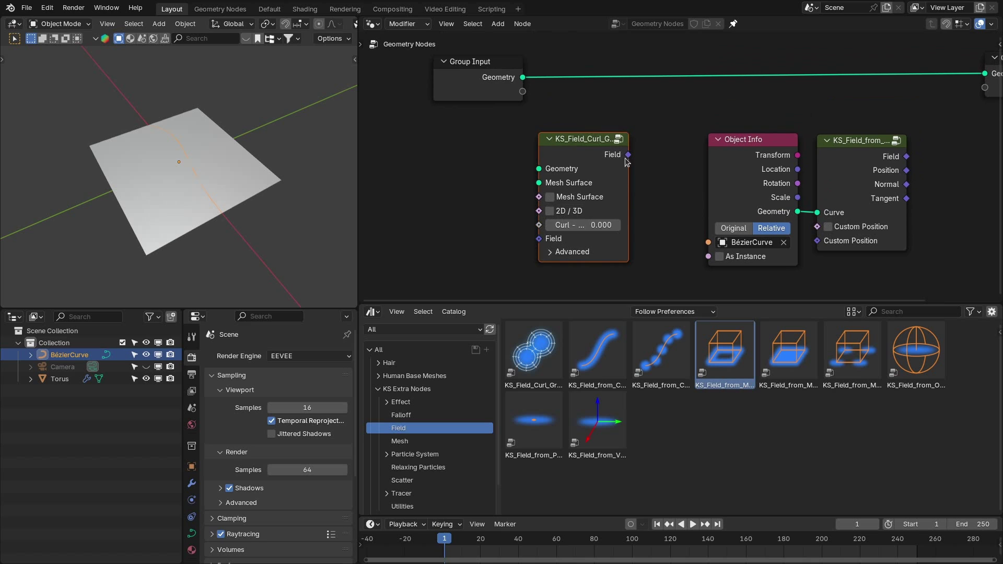
pyautogui.click(662, 154)
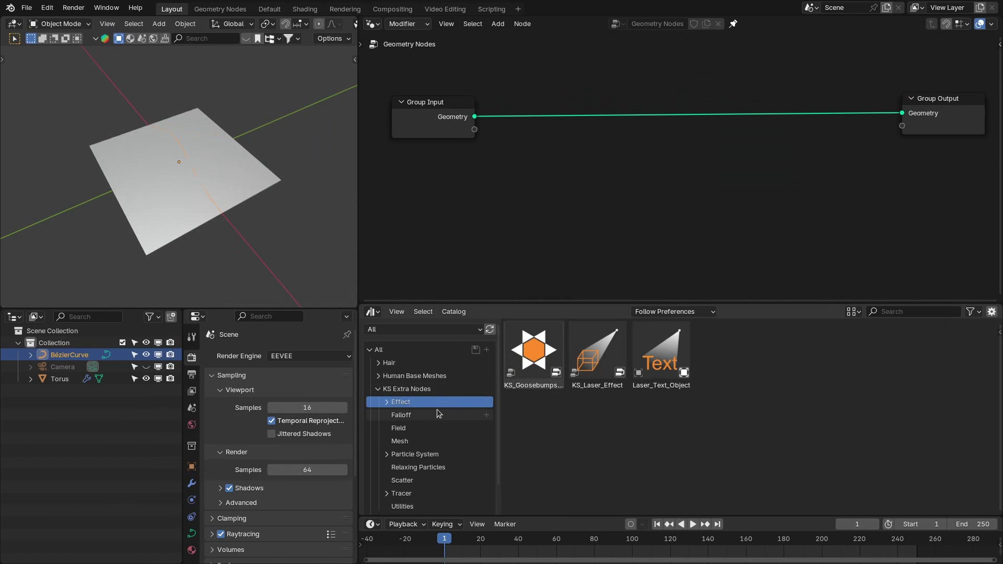
# Step: Insert a KS_Goosebumps effect node between Group Input and Group Output
pyautogui.moveTo(535, 406); pyautogui.dragTo(753, 354)
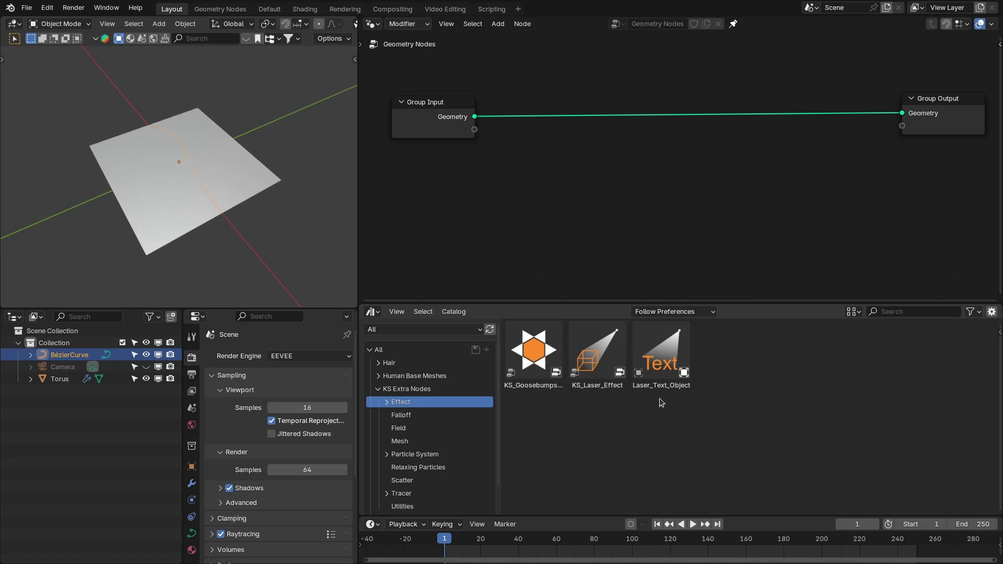
pyautogui.moveTo(524, 383); pyautogui.dragTo(643, 170)
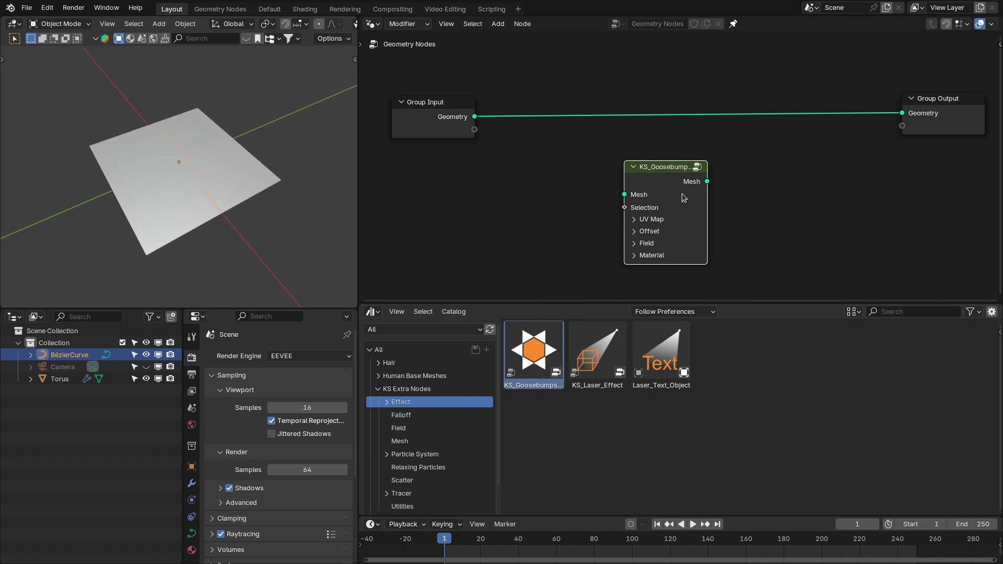
pyautogui.click(670, 137)
pyautogui.moveTo(620, 151); pyautogui.dragTo(615, 143)
# Step: Select the Torus object and check its base mesh in Edit Mode, ending in Object Mode
pyautogui.press('Tab')
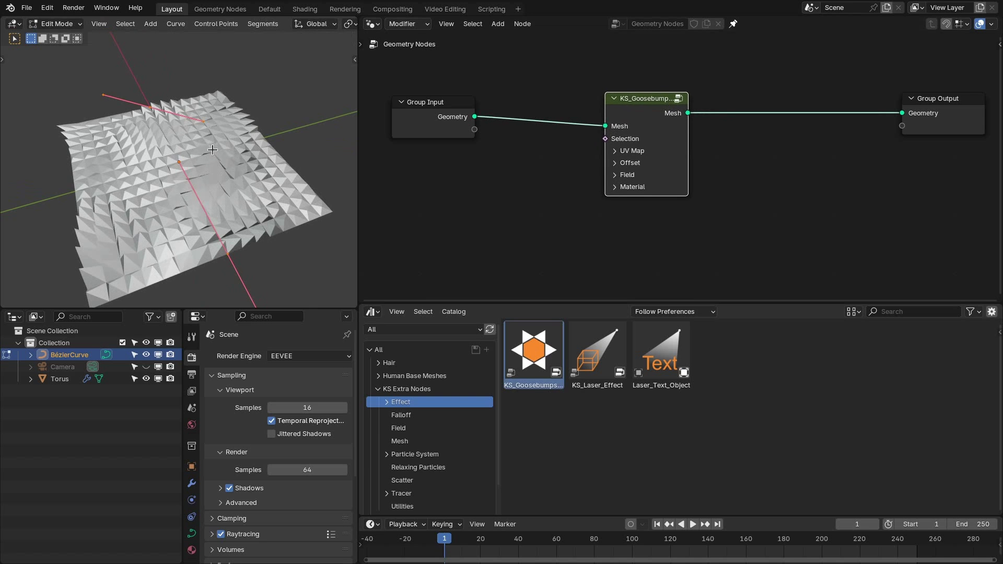
pyautogui.press('Tab')
pyautogui.click(240, 171)
pyautogui.press('Tab')
pyautogui.moveTo(228, 140); pyautogui.dragTo(223, 202, button='middle')
pyautogui.press('Tab')
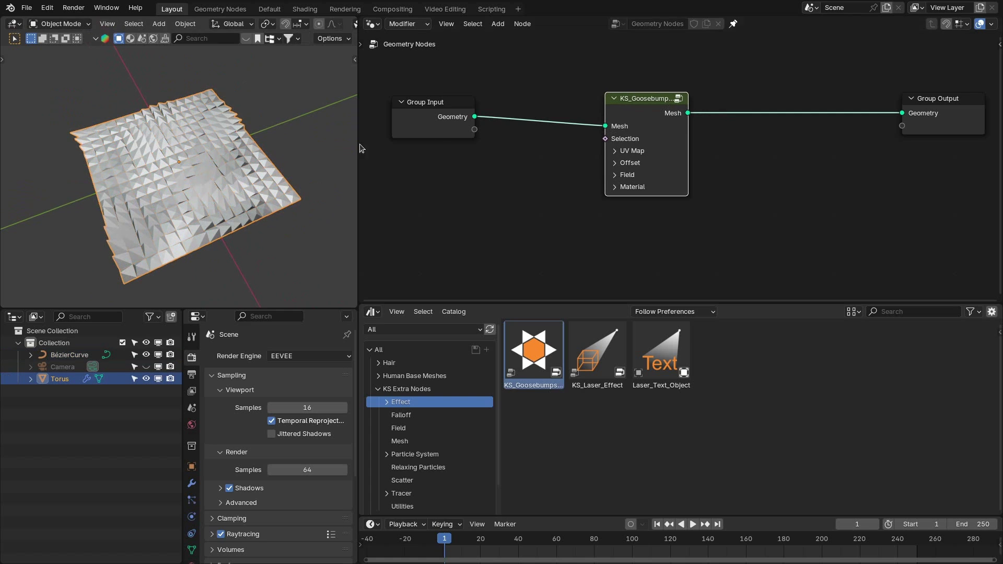
# Step: Examine the Goosebumps node's UV Map, Field and Material settings, leaving the Material settings expanded
pyautogui.click(633, 150)
pyautogui.click(633, 150)
pyautogui.click(635, 176)
pyautogui.click(634, 174)
pyautogui.click(630, 187)
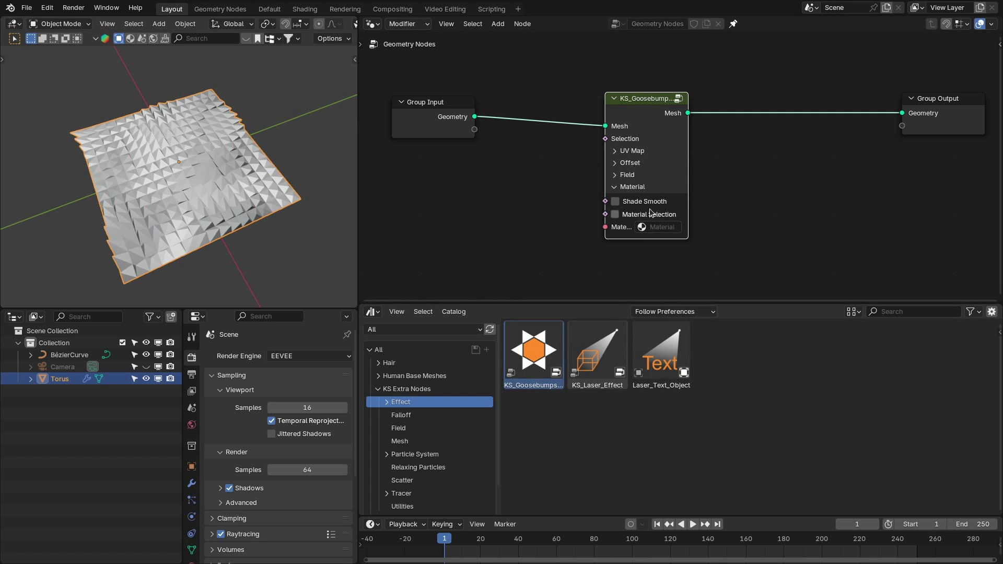
# Step: Collapse the Goosebumps node's Material settings and remove the node, keeping Group Input linked to Group Output
pyautogui.click(634, 187)
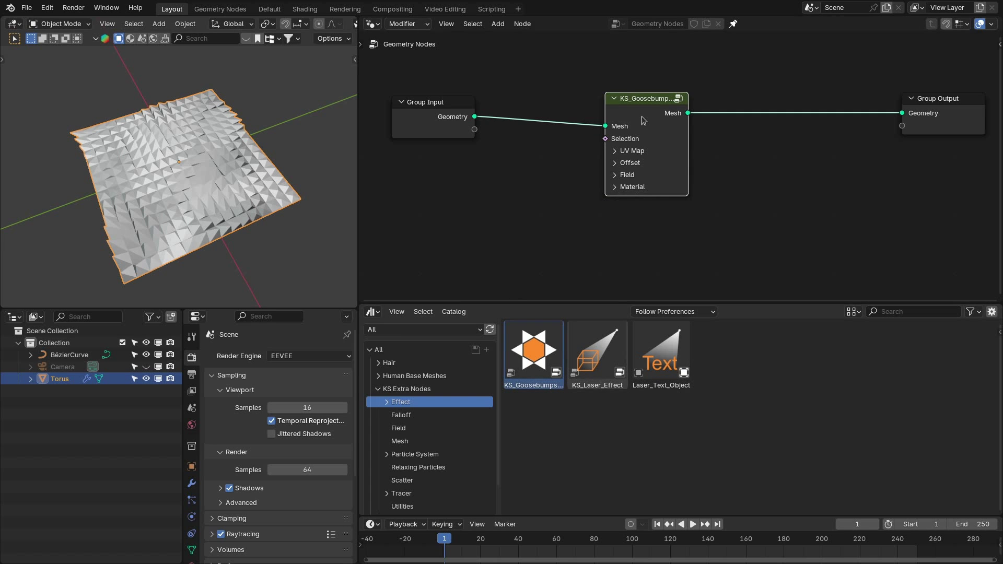
pyautogui.hotkey('ctrl', 'x')
# Step: Try the KS_Laser_Effect node on the Torus and inspect its effect in the viewport
pyautogui.moveTo(594, 341); pyautogui.dragTo(654, 104)
pyautogui.scroll(-8, 283, 153)
pyautogui.moveTo(190, 163); pyautogui.dragTo(131, 146, button='middle')
pyautogui.moveTo(235, 154); pyautogui.dragTo(255, 203, button='middle')
pyautogui.press('z')
pyautogui.click(168, 114)
pyautogui.scroll(4, 219, 149)
pyautogui.hotkey('ctrl', 'z')
# Step: Hide all objects in the scene and place the Laser_Text_Object asset in the 3D viewport
pyautogui.press('a')
pyautogui.press('h')
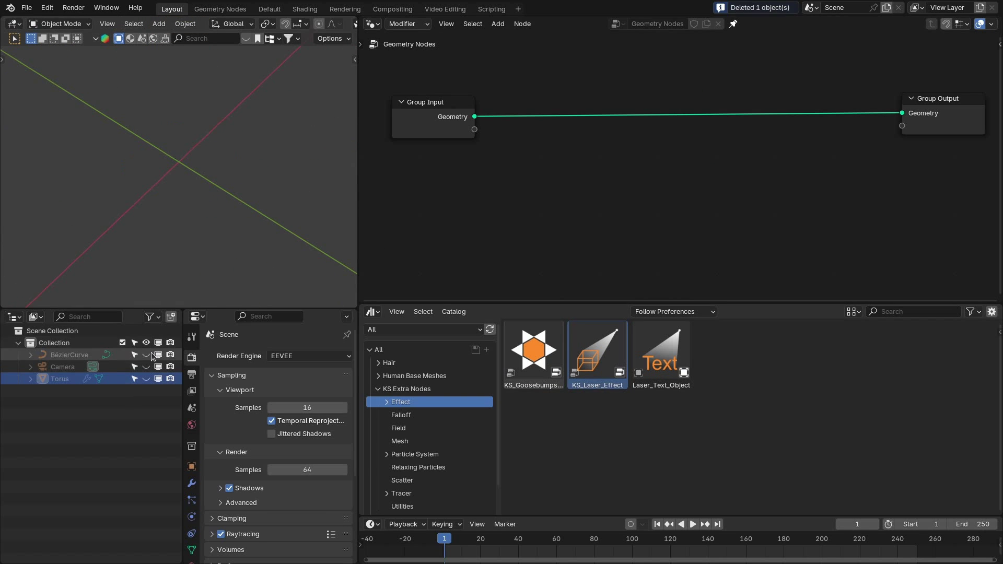
pyautogui.click(630, 429)
pyautogui.moveTo(661, 353); pyautogui.dragTo(177, 165)
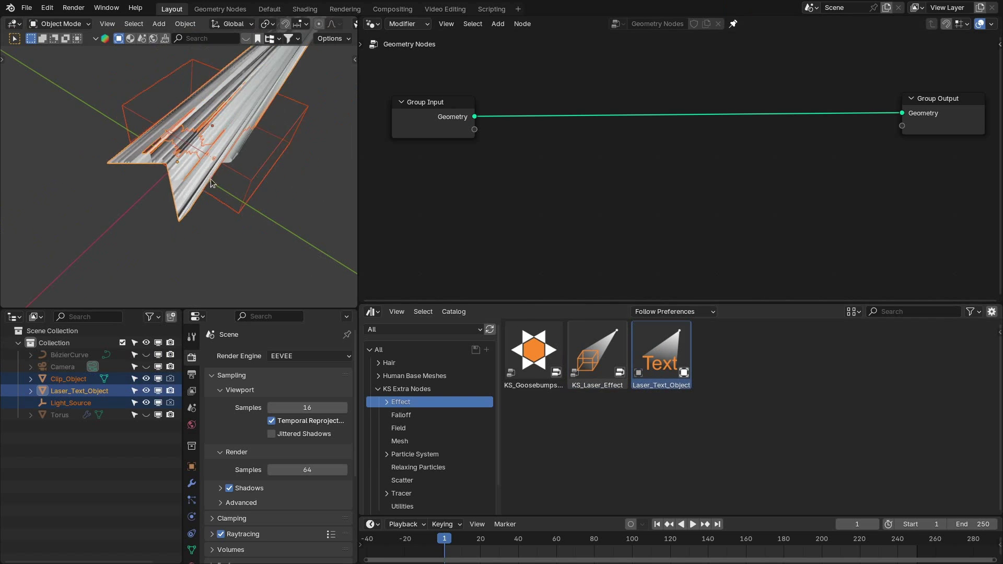
pyautogui.moveTo(264, 166)
pyautogui.mouseDown(button='middle')
pyautogui.moveTo(223, 187)
pyautogui.moveTo(259, 164)
pyautogui.moveTo(230, 170)
pyautogui.moveTo(230, 141)
pyautogui.moveTo(171, 128)
pyautogui.moveTo(30, 141)
pyautogui.moveTo(257, 147)
pyautogui.mouseUp(button='middle')
pyautogui.click(242, 172)
pyautogui.scroll(2, 792, 163)
pyautogui.hotkey('alt', 'Tab')
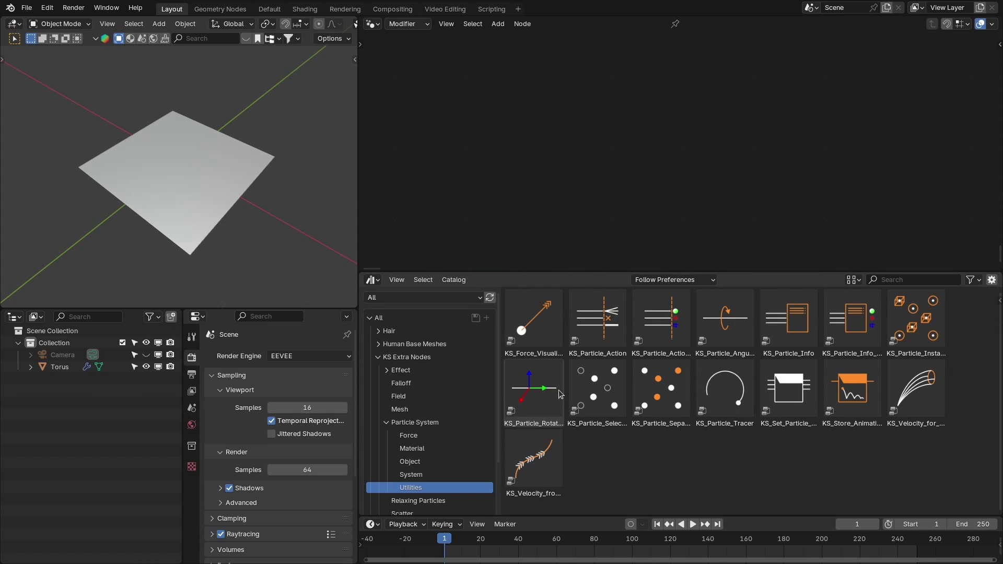
# Step: Highlight the first and last assets in the Particle System Utilities catalog and load the Torus particle system scene
pyautogui.click(543, 332)
pyautogui.keyDown('ctrl'); pyautogui.click(555, 480); pyautogui.keyUp('ctrl')
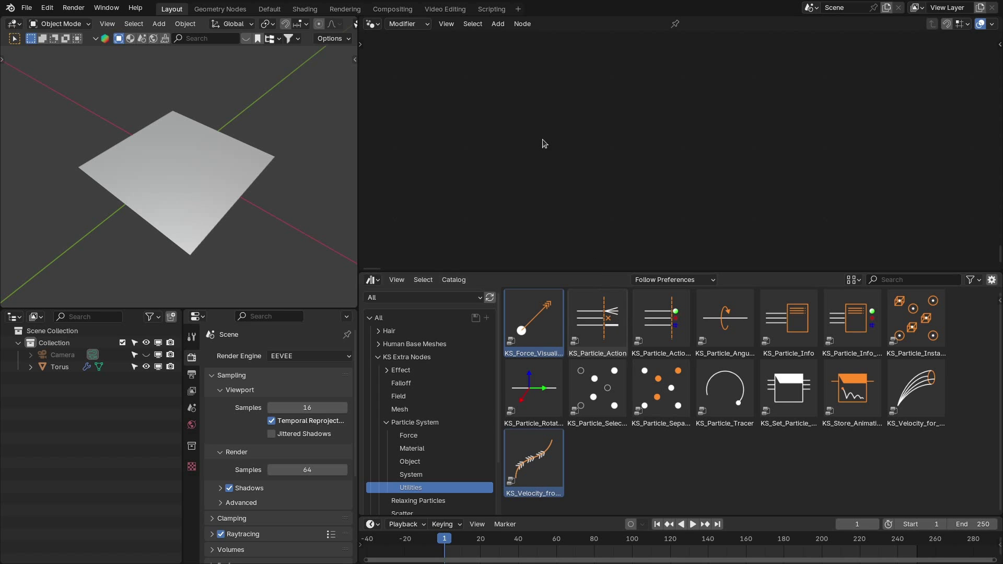
pyautogui.click(29, 8)
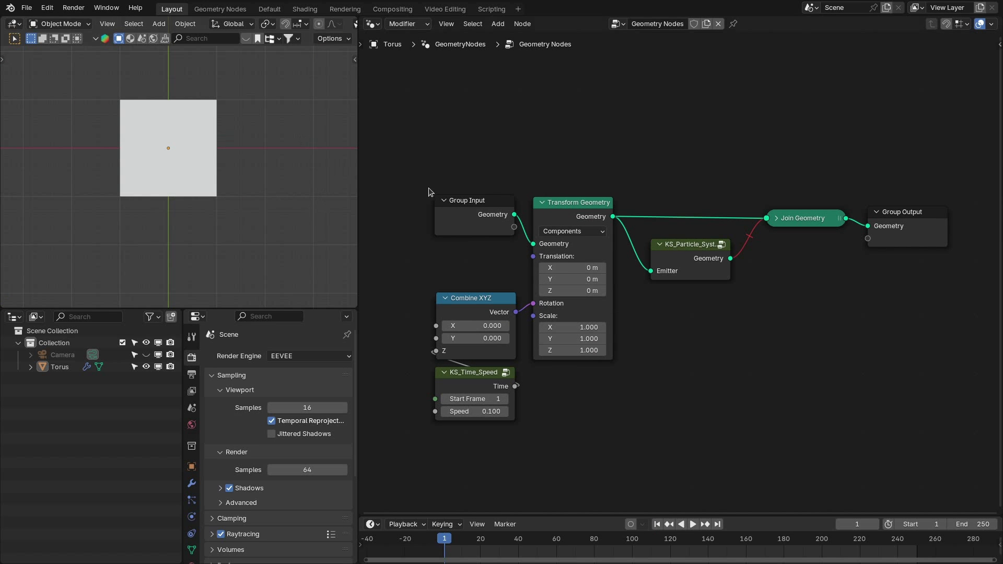
# Step: Select the Torus emitter, check its base mesh in Edit Mode, and play the particle simulation
pyautogui.press('space')
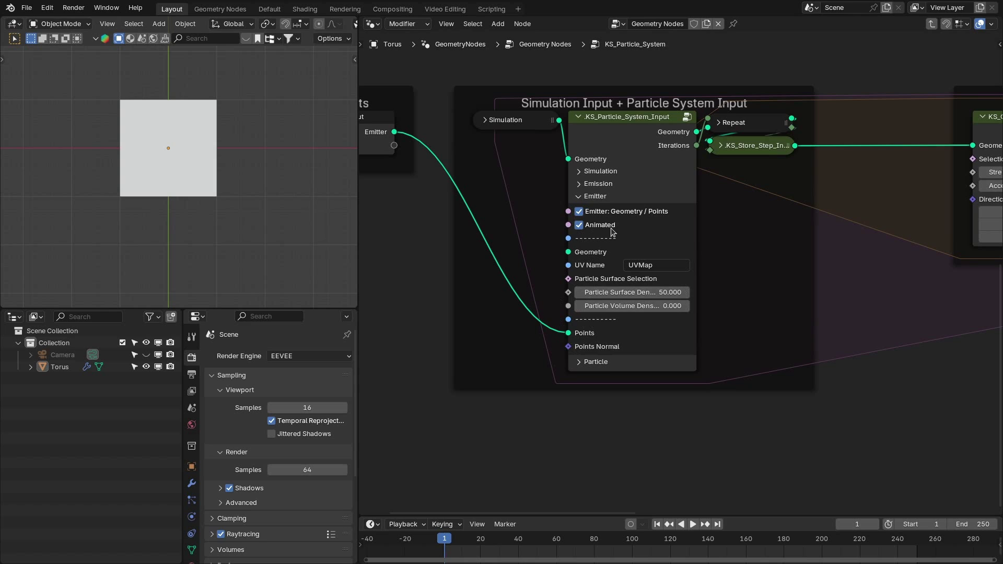
pyautogui.moveTo(590, 345)
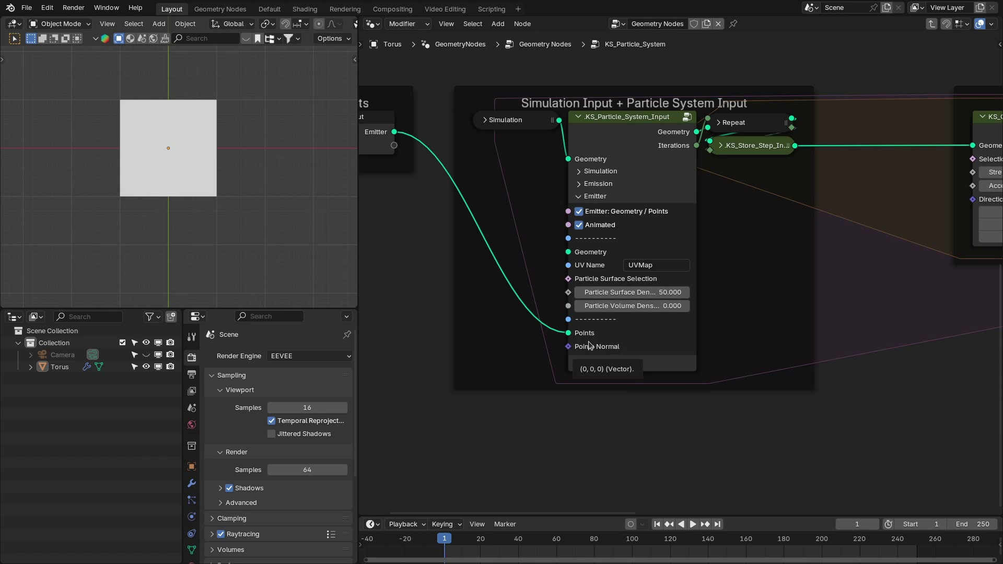
pyautogui.click(186, 145)
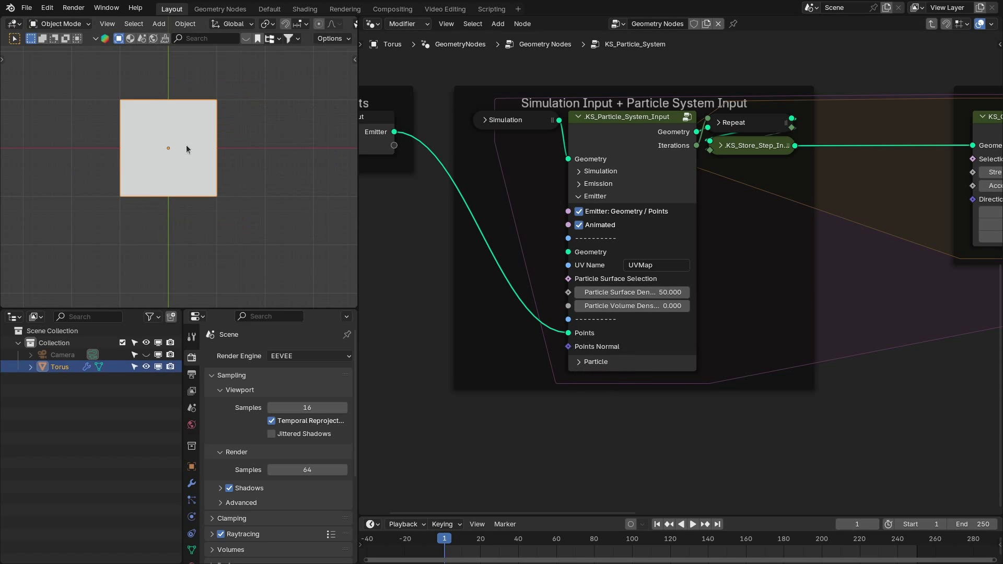
pyautogui.press('Tab')
pyautogui.press('Tab')
pyautogui.click(693, 524)
pyautogui.moveTo(217, 181); pyautogui.dragTo(186, 185, button='middle')
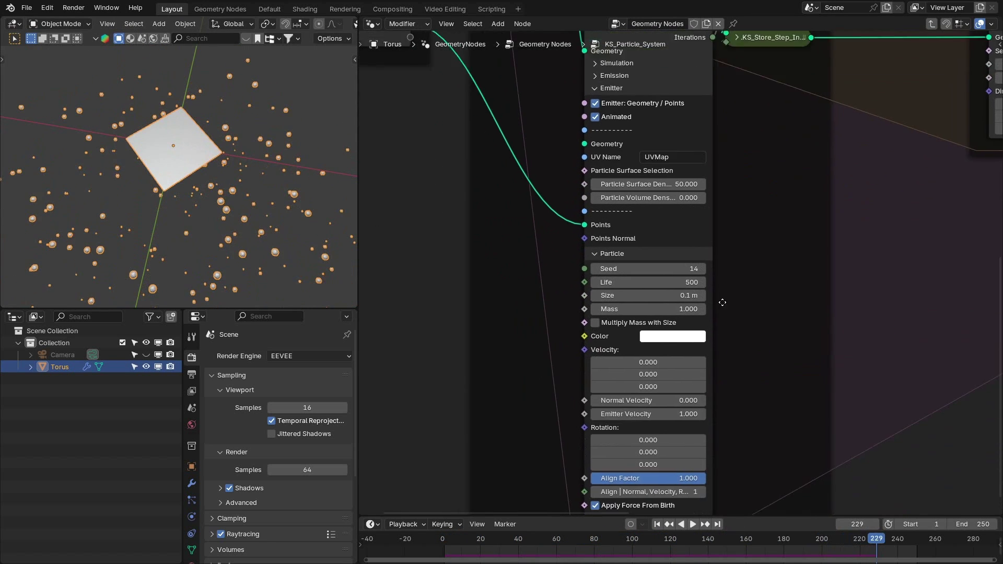
# Step: Examine the Particle settings of the KS_Particle_System_Input node and collapse that section
pyautogui.moveTo(724, 303); pyautogui.dragTo(727, 293, button='middle')
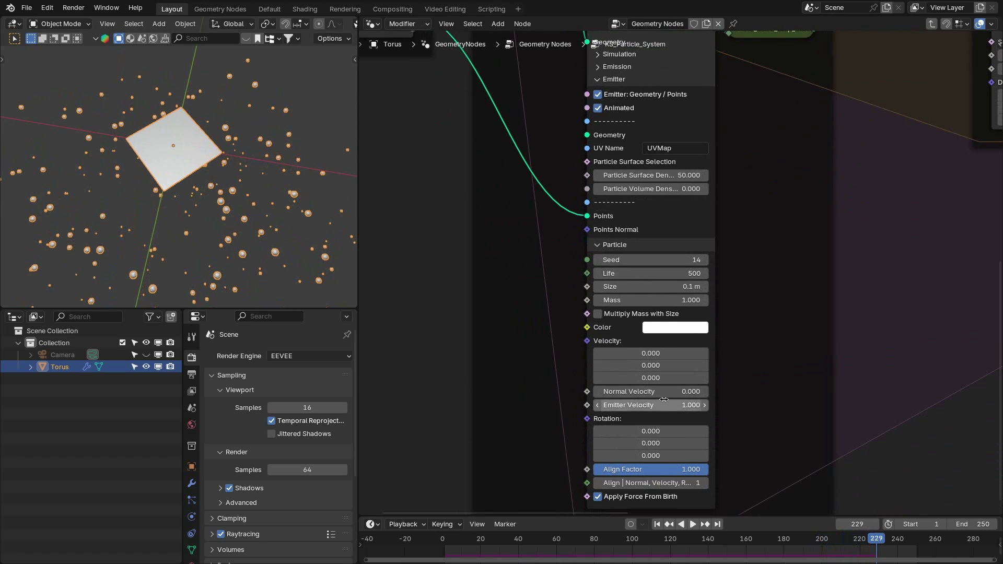
pyautogui.scroll(-2, 679, 397)
pyautogui.moveTo(746, 234); pyautogui.dragTo(712, 307, button='middle')
pyautogui.click(595, 351)
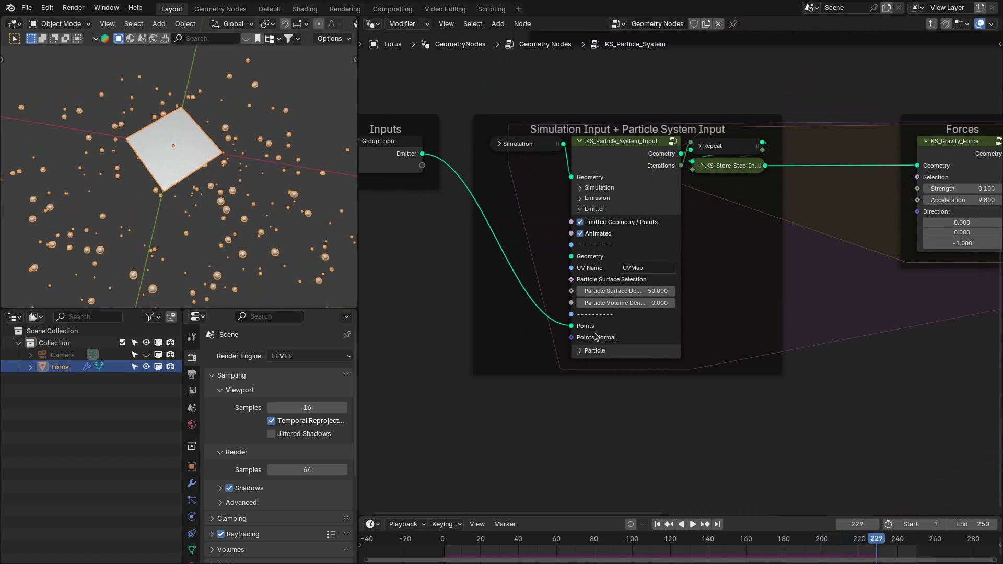
# Step: Enable the Emission: Duration / Continuous option on the particle system input and replay the simulation from frame 1
pyautogui.click(588, 202)
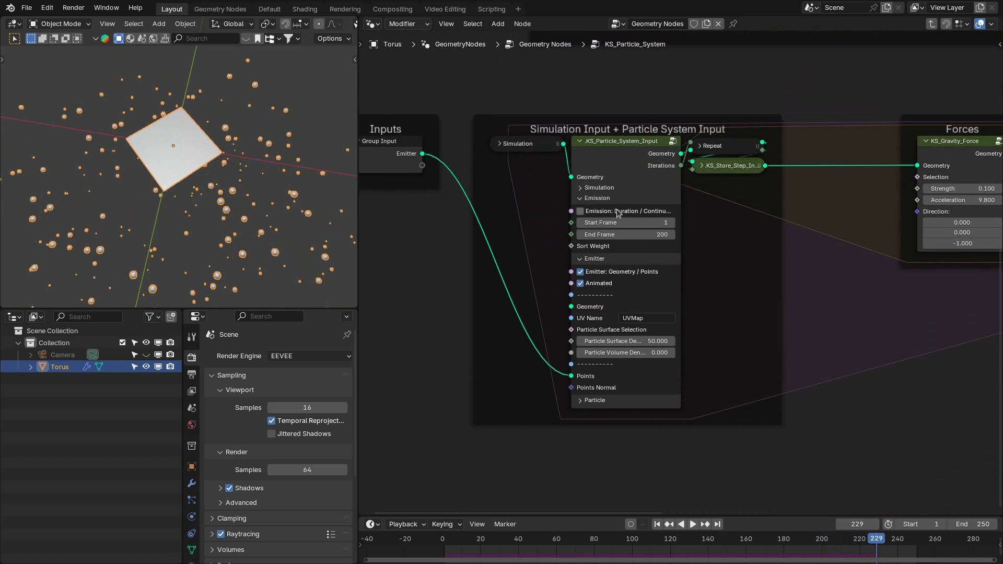
pyautogui.click(618, 211)
pyautogui.hotkey('shift', 'Left')
pyautogui.press('space')
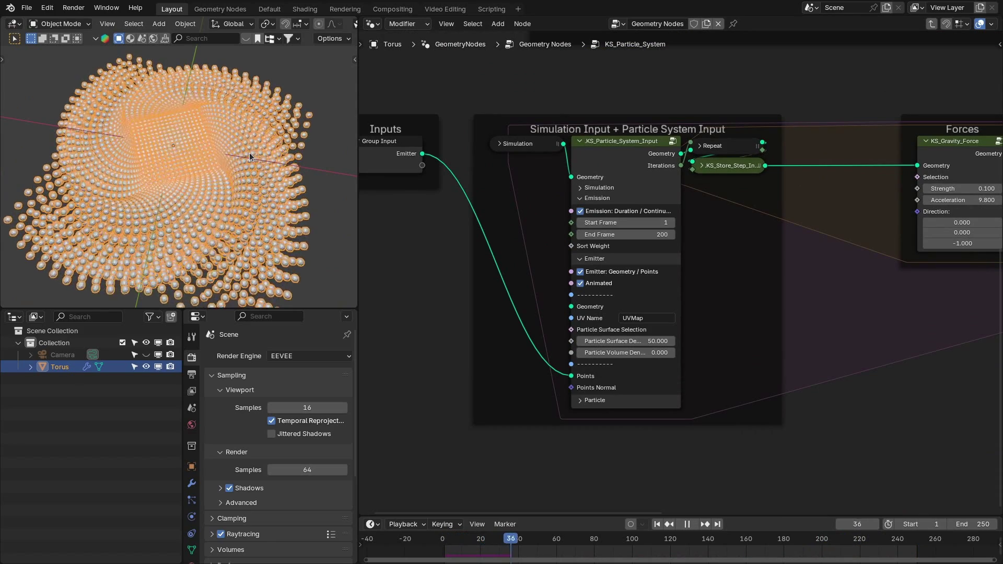
pyautogui.press('space')
pyautogui.moveTo(249, 152); pyautogui.dragTo(203, 172, button='middle')
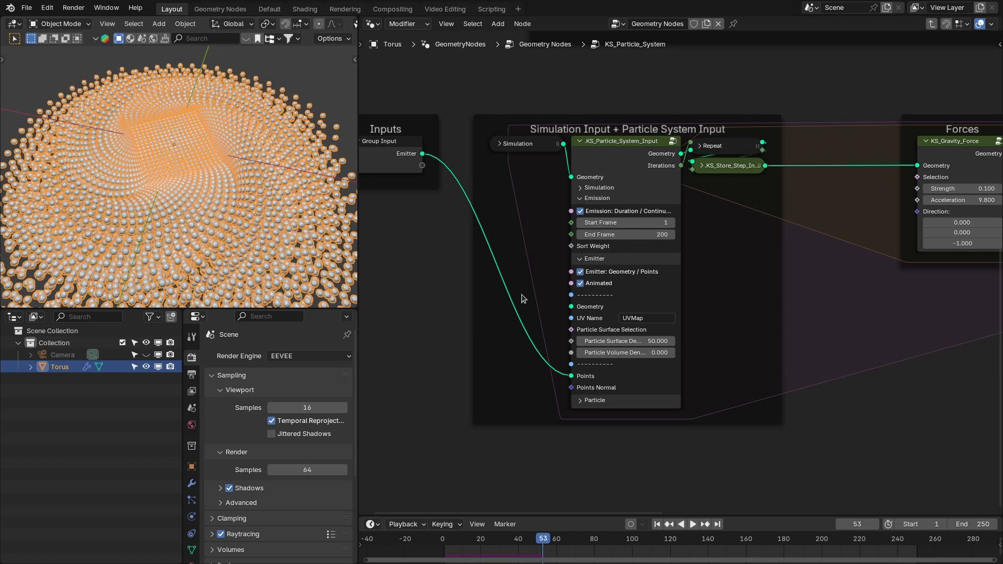
# Step: Open the scene with the Distribute Points on Faces setup and link Scene Time's Frame output to its Seed input
pyautogui.click(26, 7)
pyautogui.moveTo(131, 45)
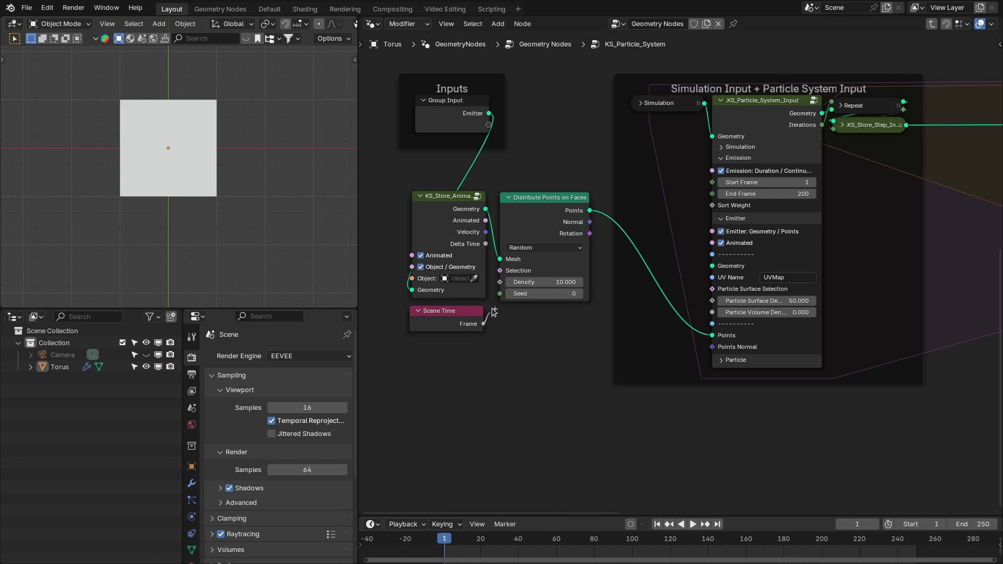
pyautogui.moveTo(491, 315); pyautogui.dragTo(500, 295)
# Step: Preview the Distribute Points on Faces output during playback and remove the temporary preview
pyautogui.keyDown('ctrl'); pyautogui.keyDown('shift'); pyautogui.click(574, 212); pyautogui.keyUp('shift'); pyautogui.keyUp('ctrl')
pyautogui.press('space')
pyautogui.press('x')
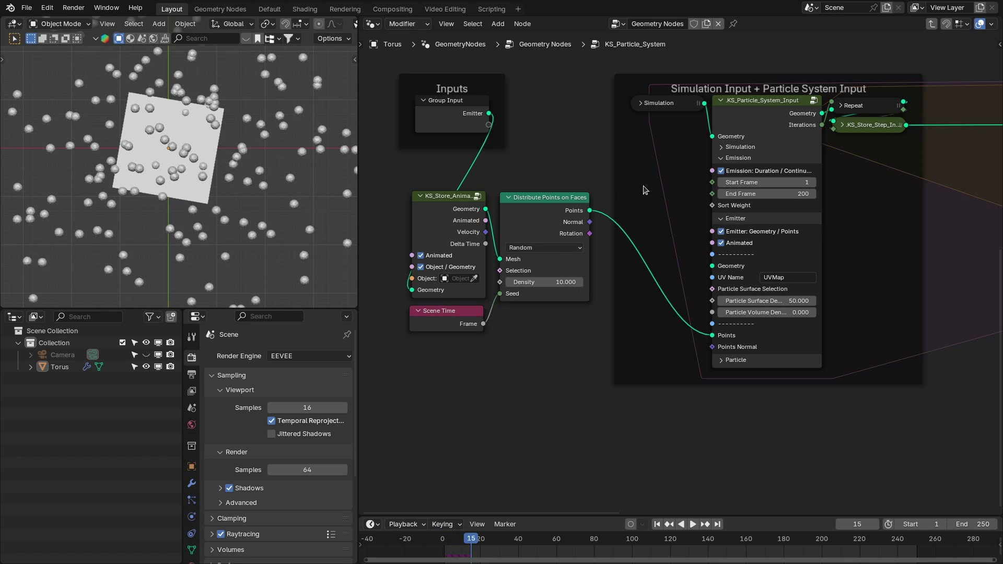
# Step: Disable the emitter's Animated option and link the animation-storing node's Velocity output to the particle system input's Velocity
pyautogui.click(731, 243)
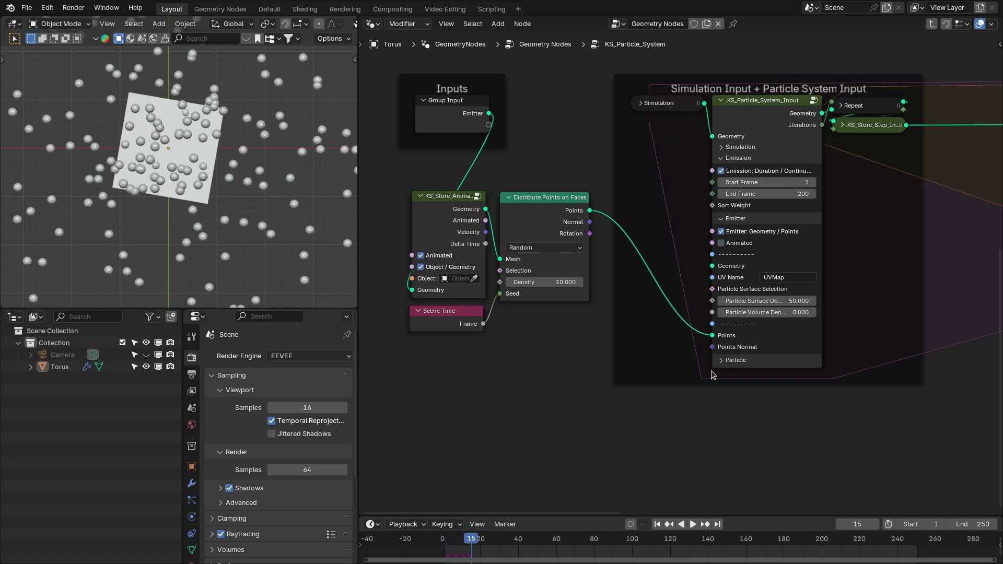
pyautogui.click(723, 362)
pyautogui.moveTo(697, 405); pyautogui.dragTo(696, 333, button='middle')
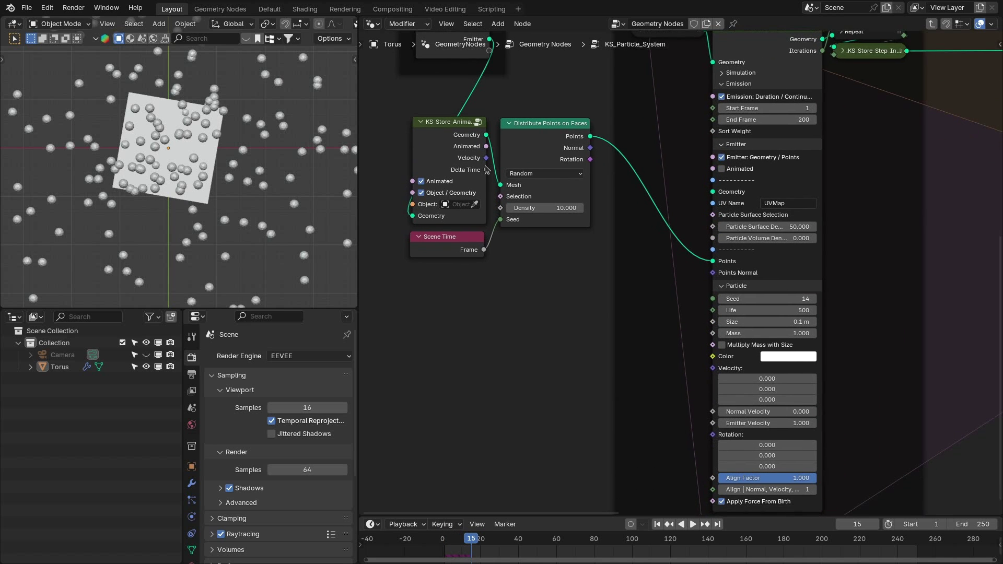
pyautogui.moveTo(442, 108); pyautogui.dragTo(477, 163)
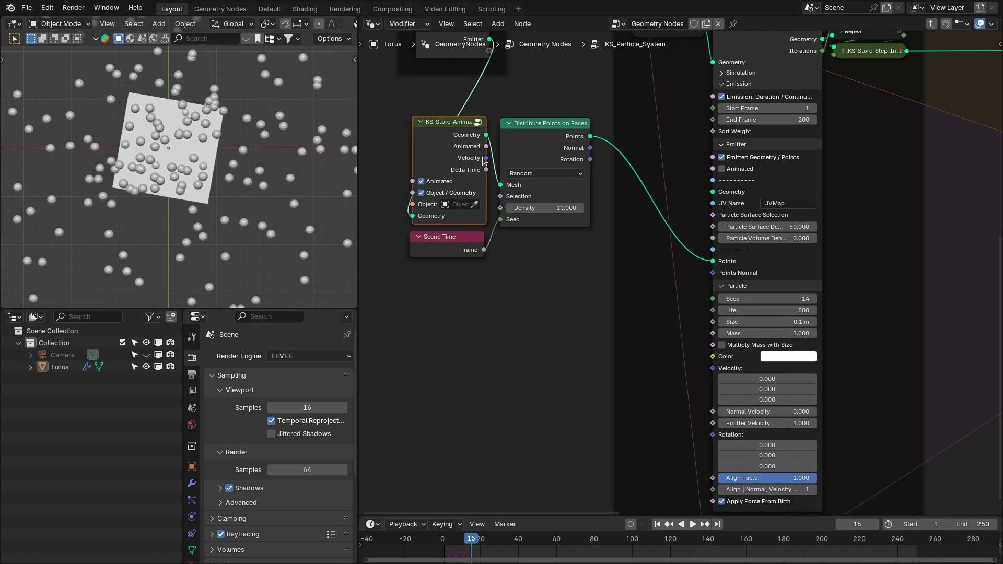
pyautogui.moveTo(461, 76); pyautogui.dragTo(462, 110, button='middle')
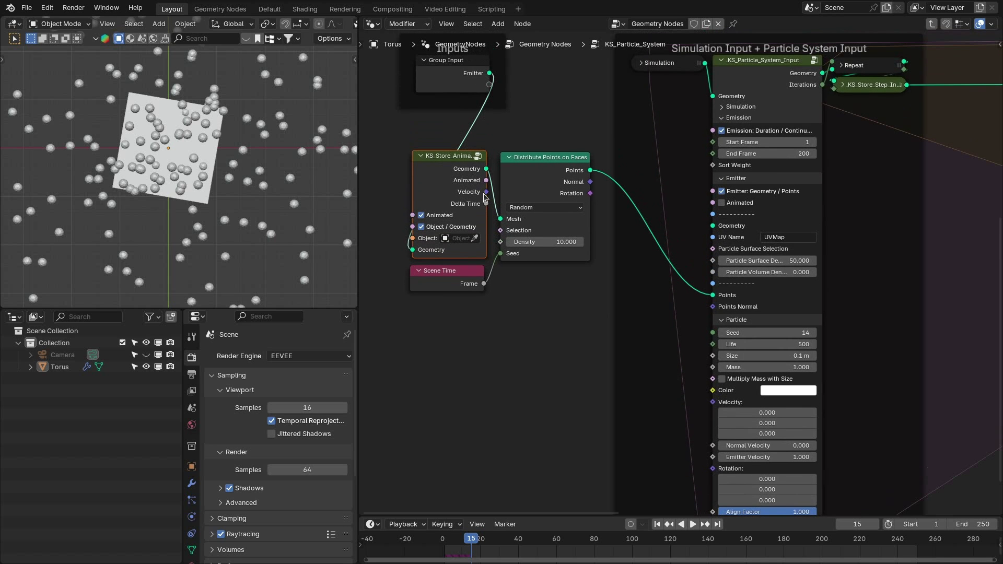
pyautogui.moveTo(627, 381); pyautogui.dragTo(712, 402)
# Step: Set Emitter Velocity to 0 and replay the simulation from the start frame
pyautogui.click(753, 391)
pyautogui.write('0')
pyautogui.press('Return')
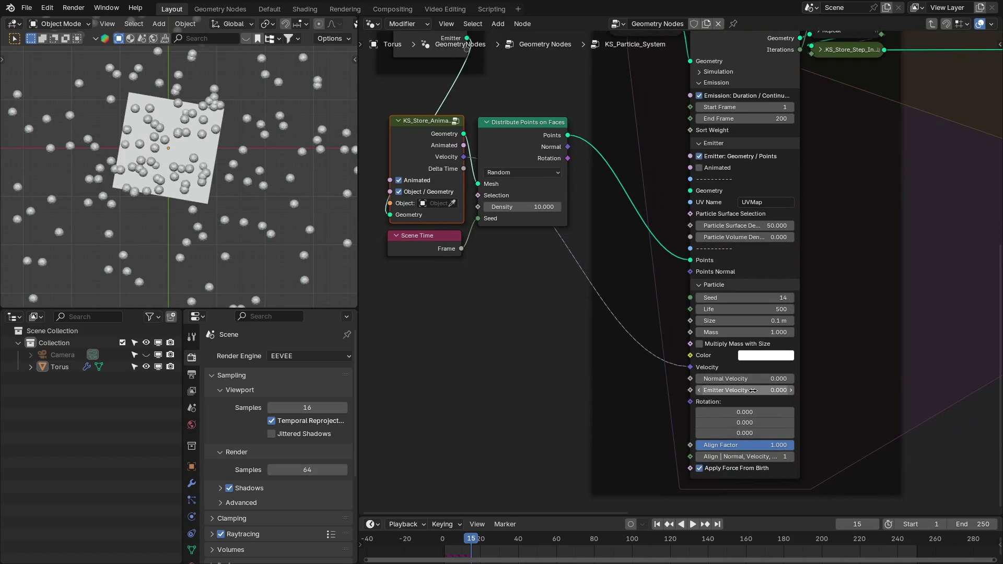
pyautogui.hotkey('shift', 'Left')
pyautogui.press('space')
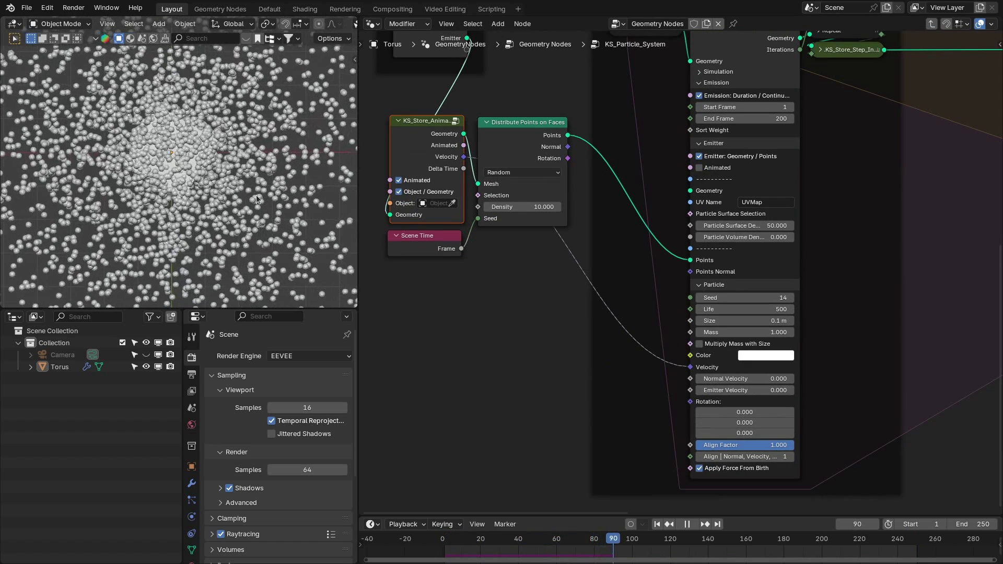
pyautogui.press('space')
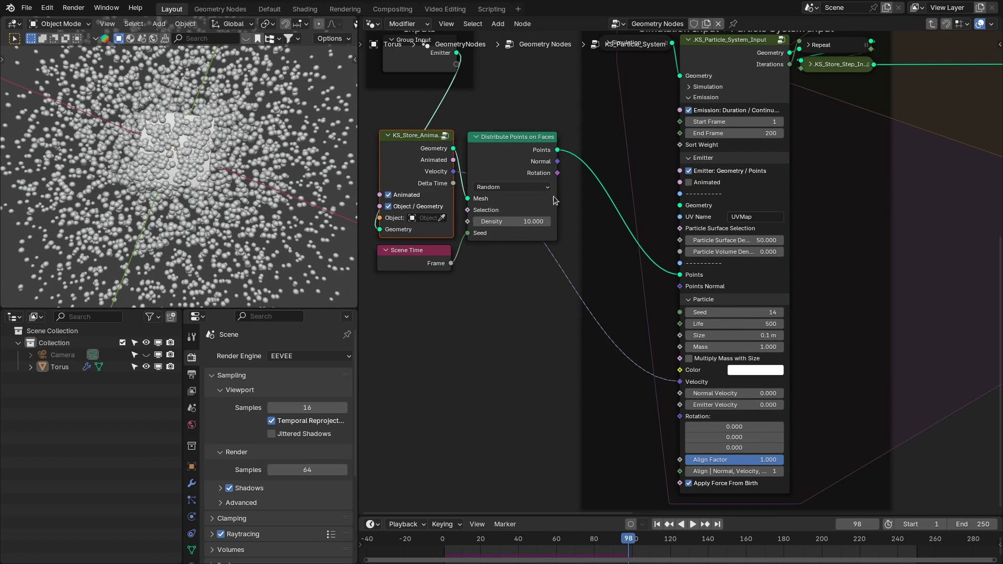
# Step: Narrow the Distribute Points on Faces node and collapse the particle system input's Particle and Emission sections
pyautogui.moveTo(555, 196); pyautogui.dragTo(541, 195)
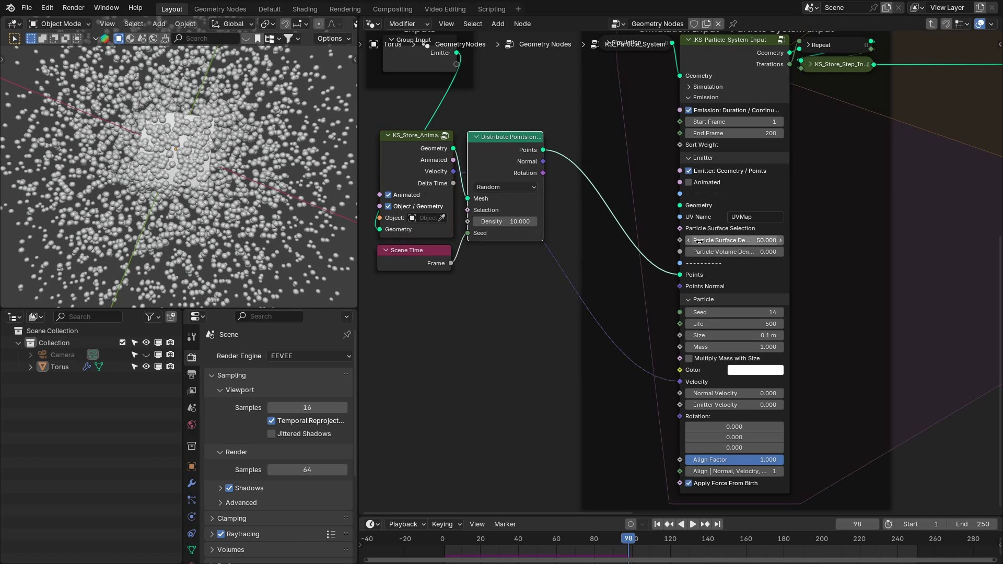
pyautogui.click(702, 300)
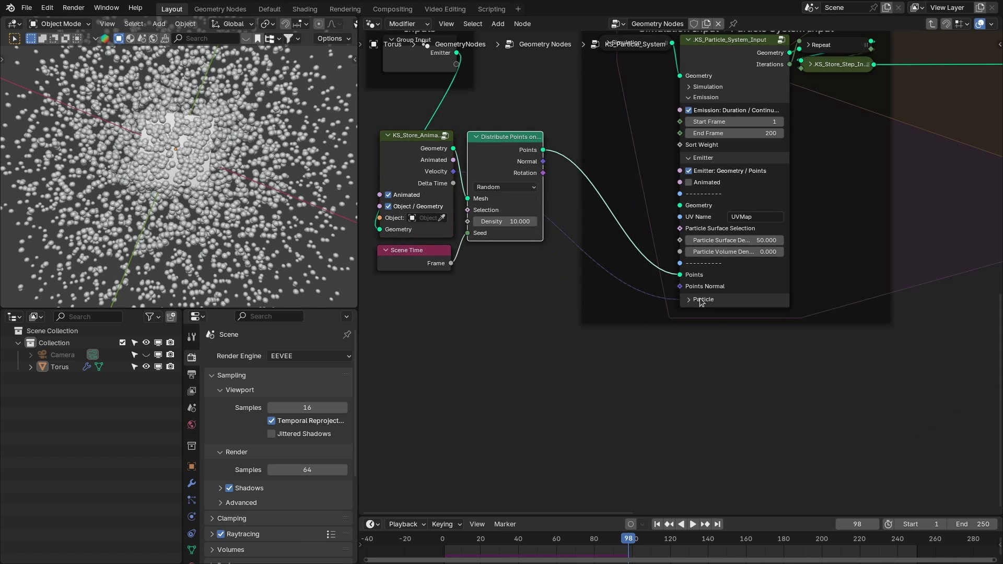
pyautogui.click(702, 99)
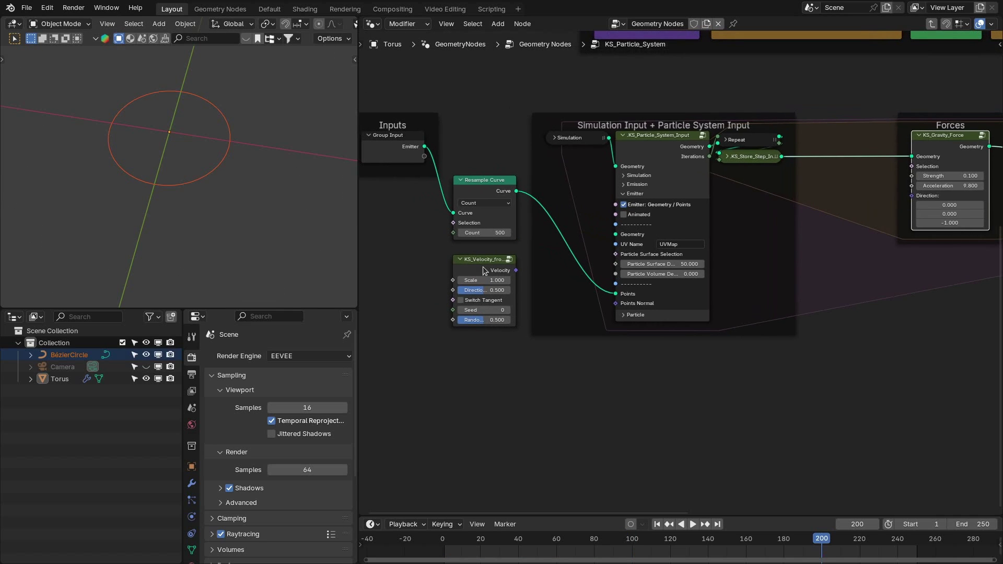
# Step: Nudge the Resample Curve node and play the simulation of particles emitted from the Bézier circle
pyautogui.click(490, 190)
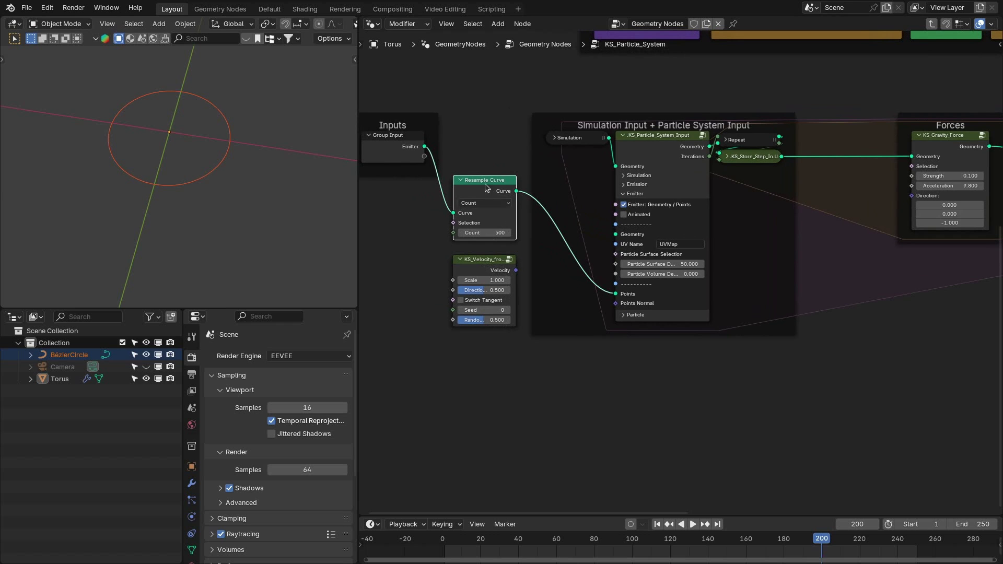
pyautogui.moveTo(486, 194); pyautogui.dragTo(483, 190)
pyautogui.hotkey('shift', 'Left')
pyautogui.press('space')
pyautogui.moveTo(219, 200)
pyautogui.mouseDown(button='middle')
pyautogui.moveTo(197, 159)
pyautogui.moveTo(200, 196)
pyautogui.moveTo(209, 184)
pyautogui.mouseUp(button='middle')
pyautogui.press('space')
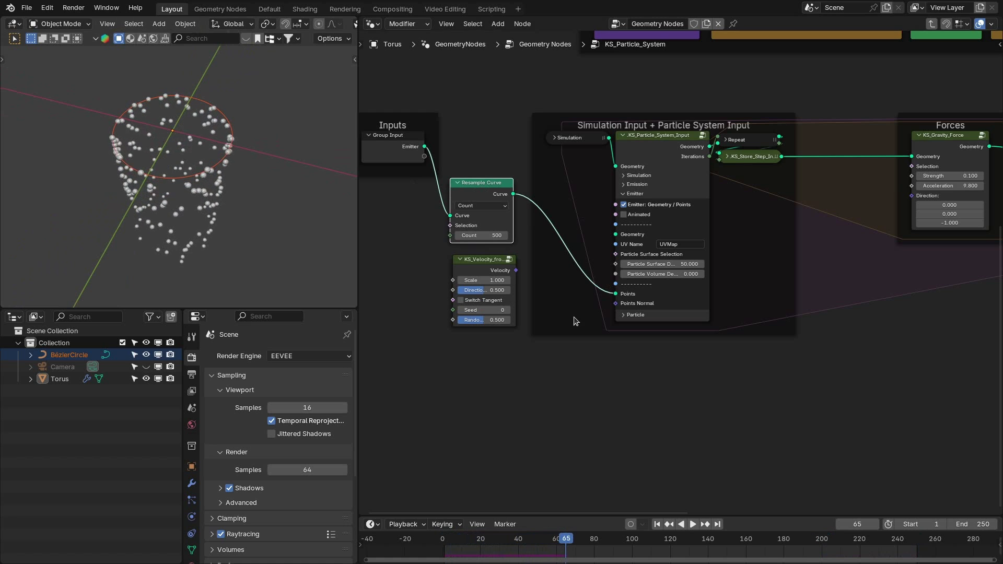
# Step: Link the curve velocity node's Velocity output to the particle system input's Velocity and collapse the Emitter settings
pyautogui.scroll(1, 456, 271)
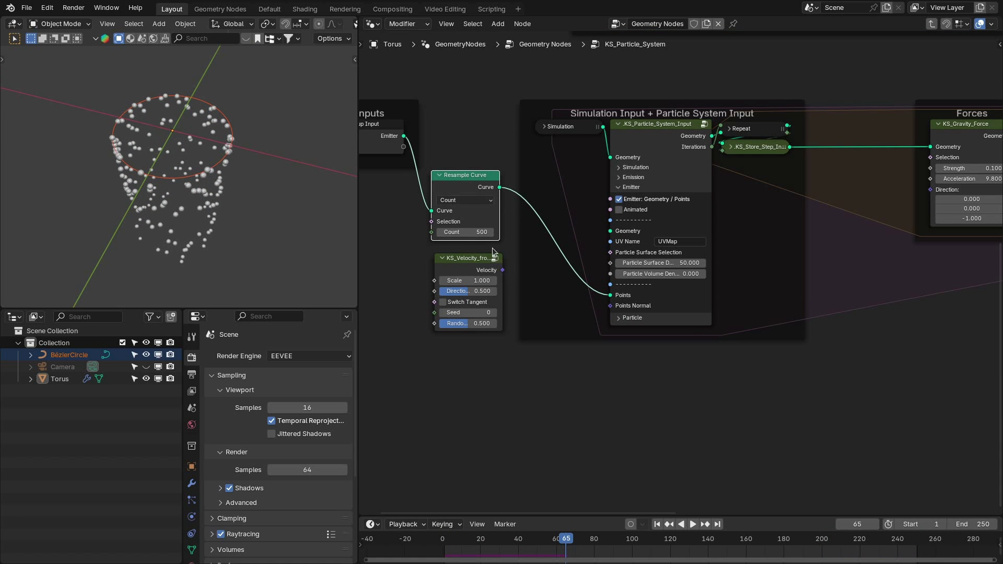
pyautogui.click(621, 319)
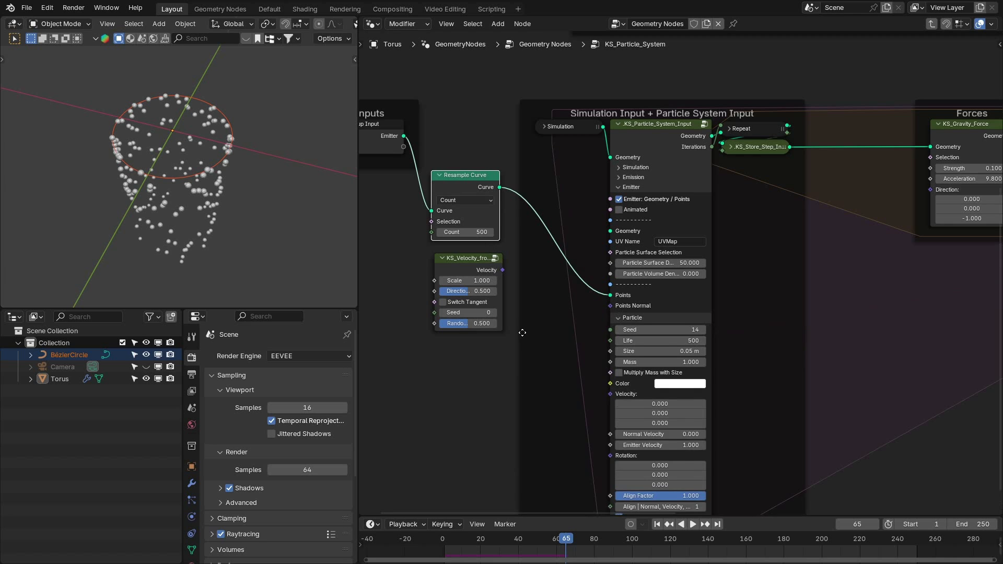
pyautogui.keyDown('shift'); pyautogui.scroll(-3, 479, 199); pyautogui.keyUp('shift')
pyautogui.moveTo(479, 188); pyautogui.dragTo(469, 288)
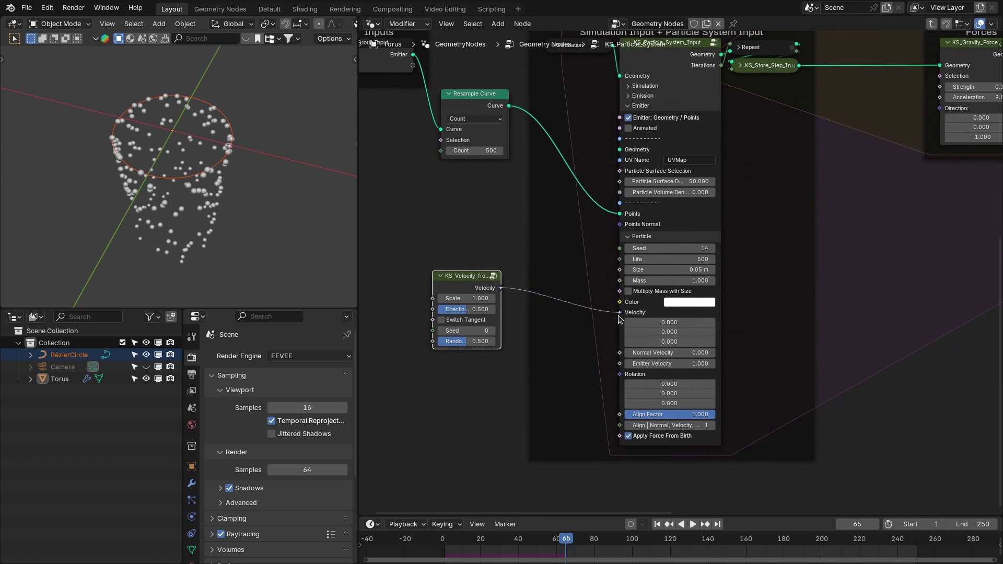
pyautogui.moveTo(620, 319); pyautogui.dragTo(620, 313)
pyautogui.click(635, 105)
pyautogui.moveTo(464, 279); pyautogui.dragTo(470, 186)
# Step: Replay the curve-emitted particle simulation from the start frame and inspect the motion from the top view
pyautogui.hotkey('shift', 'Left')
pyautogui.press('space')
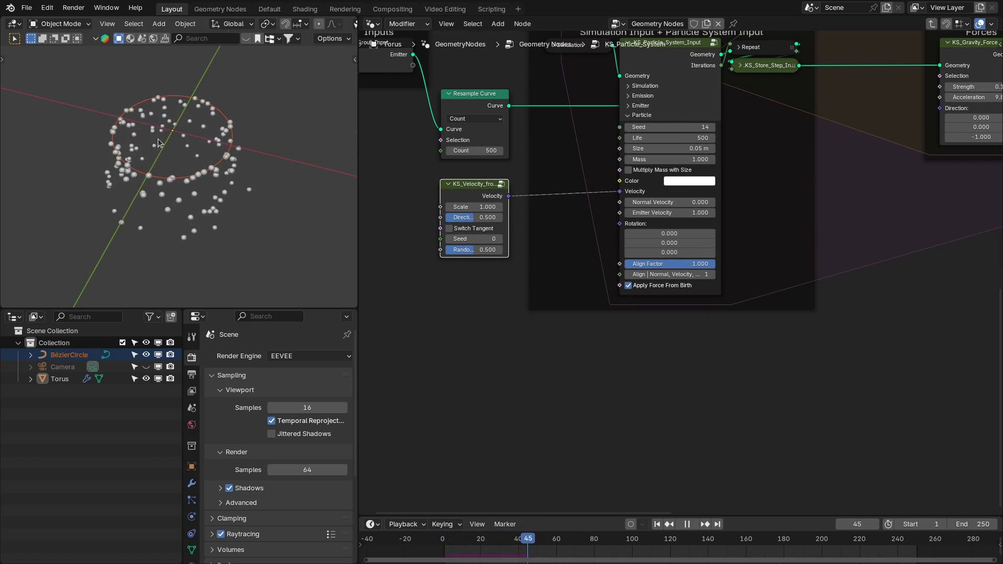
pyautogui.press('KP_7')
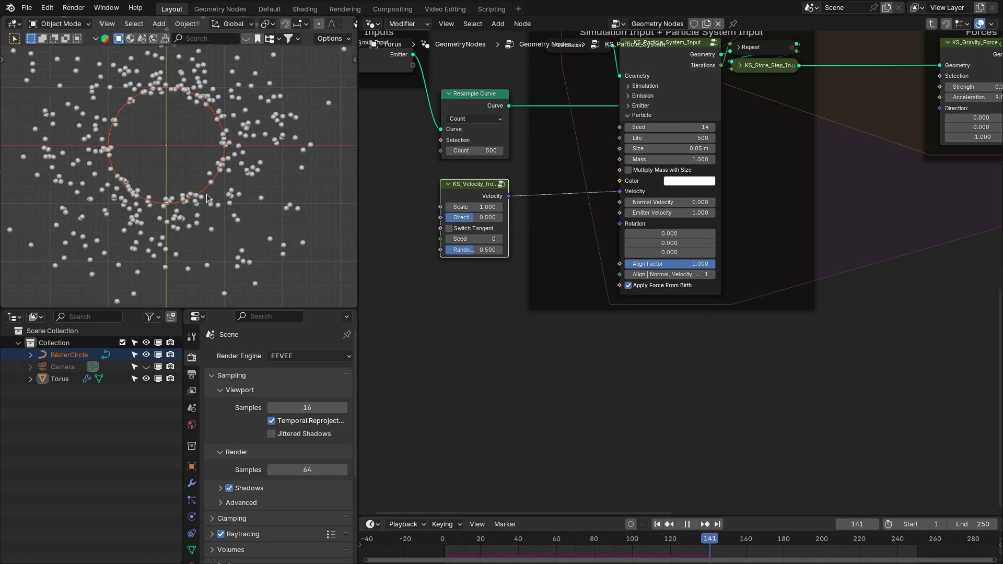
pyautogui.scroll(1, 209, 198)
pyautogui.press('space')
pyautogui.scroll(1, 463, 228)
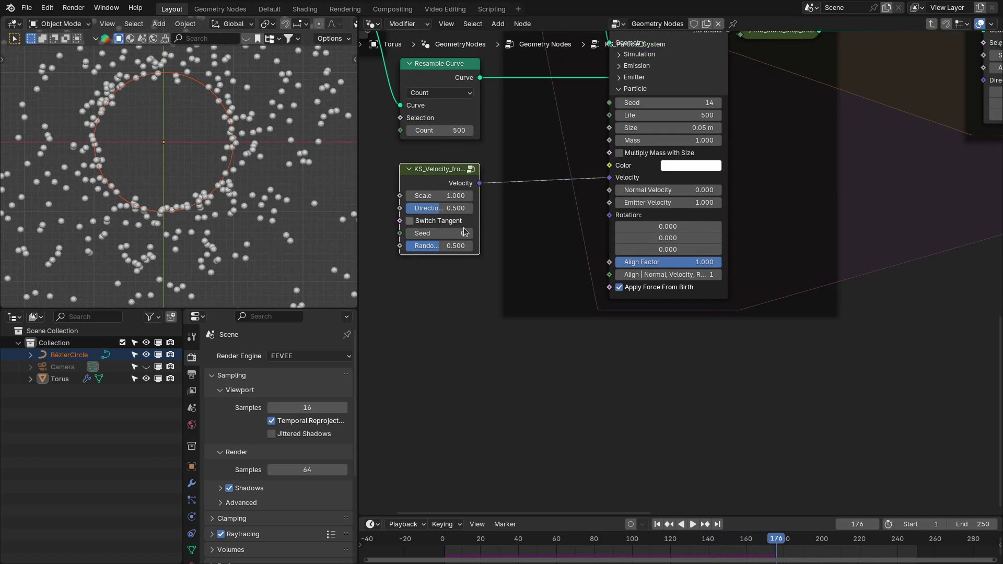
# Step: Try the curve velocity node's Direction value at 0 and at 1.000, replaying the simulation from the start for each
pyautogui.press('BackSpace')
pyautogui.hotkey('shift', 'Left')
pyautogui.press('space')
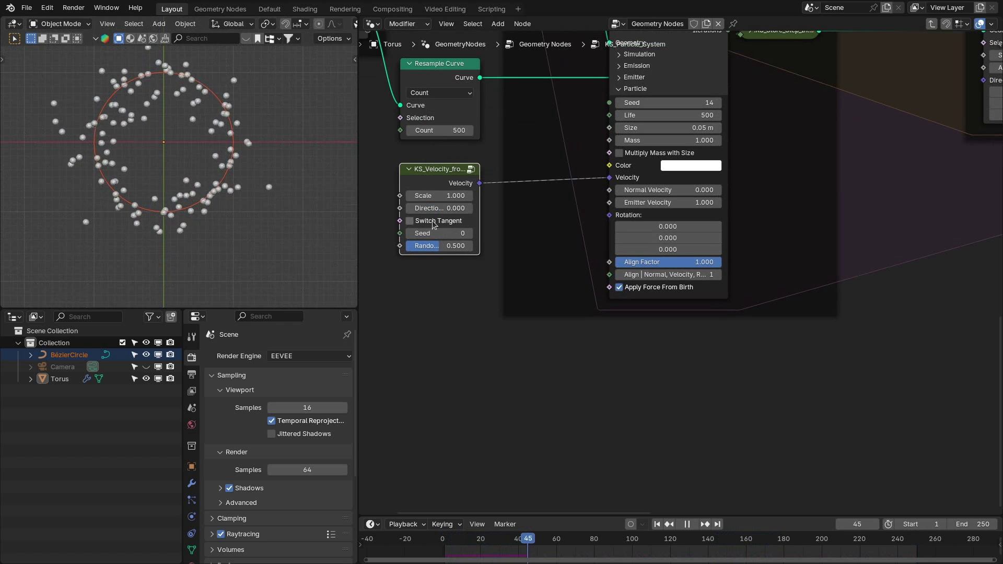
pyautogui.moveTo(426, 210); pyautogui.dragTo(474, 211)
pyautogui.hotkey('shift', 'Left')
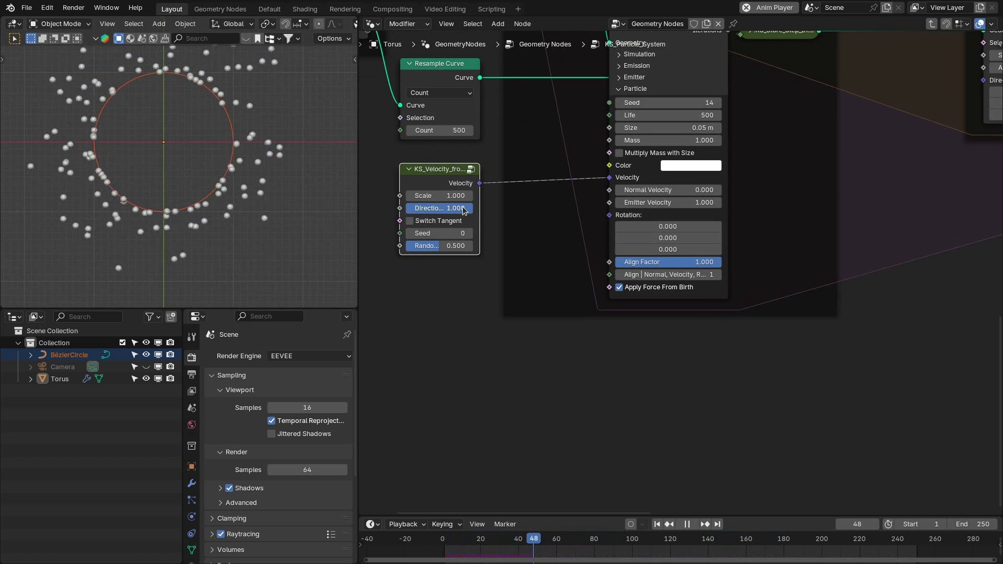
# Step: Set the curve velocity node's Direction value to 0.5 and stop the playback
pyautogui.click(462, 207)
pyautogui.write('.5')
pyautogui.press('Return')
pyautogui.press('space')
# Step: Enable Switch Tangent on the curve velocity node and replay the simulation from the start
pyautogui.click(435, 219)
pyautogui.hotkey('shift', 'Left')
pyautogui.press('space')
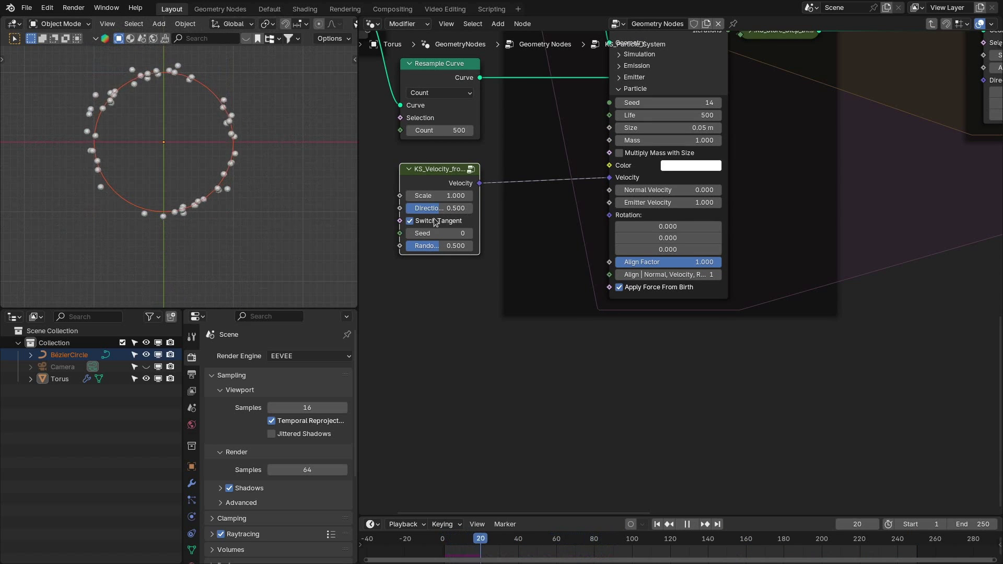
pyautogui.press('space')
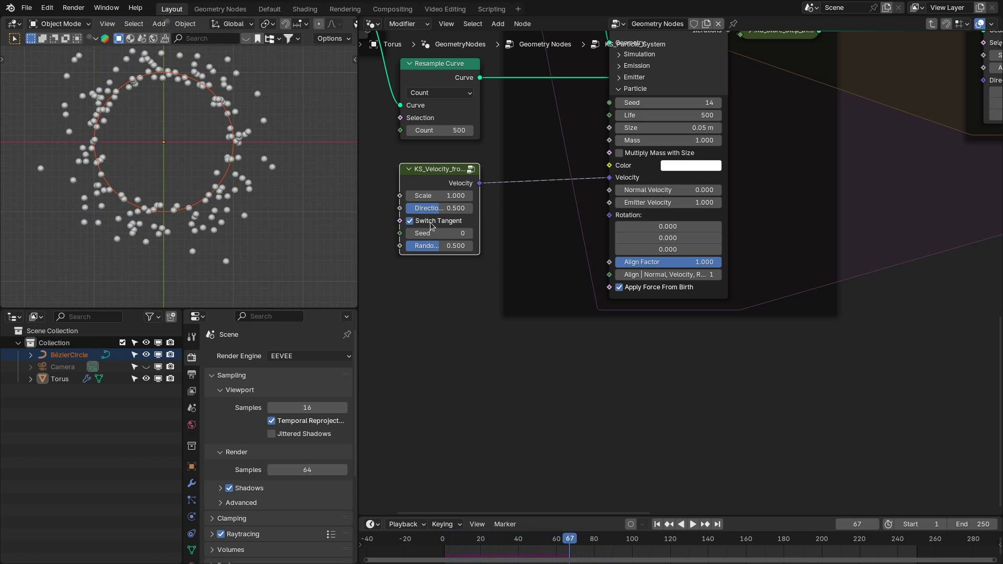
# Step: Disable Switch Tangent and set the curve velocity node's random amount to about 0.522
pyautogui.click(446, 246)
pyautogui.write('0.125')
pyautogui.press('Return')
pyautogui.moveTo(414, 245); pyautogui.dragTo(445, 246)
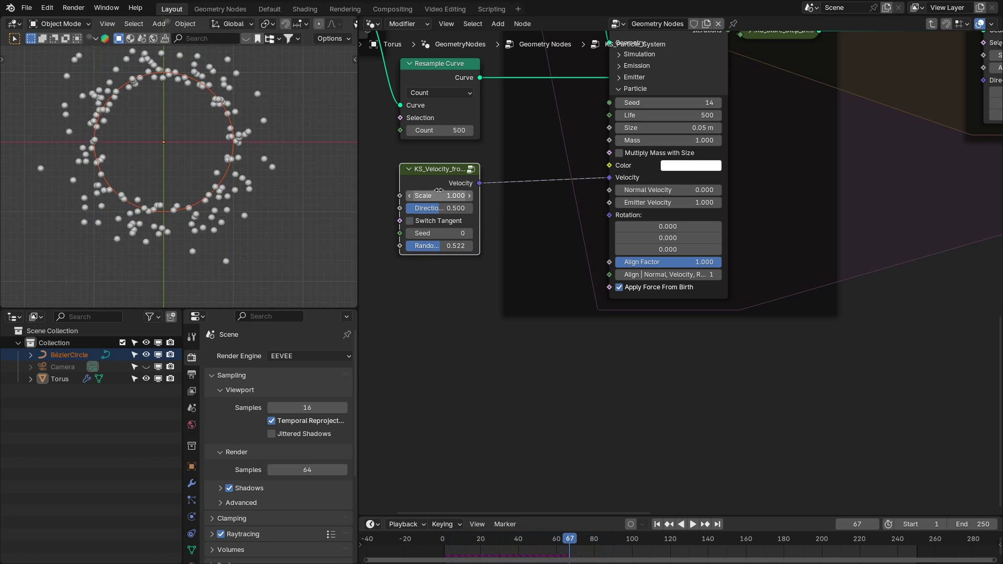
# Step: Set the curve velocity node's Scale to 5.000 and replay the simulation from the start
pyautogui.click(433, 195)
pyautogui.press('Return')
pyautogui.hotkey('shift', 'Left')
pyautogui.press('space')
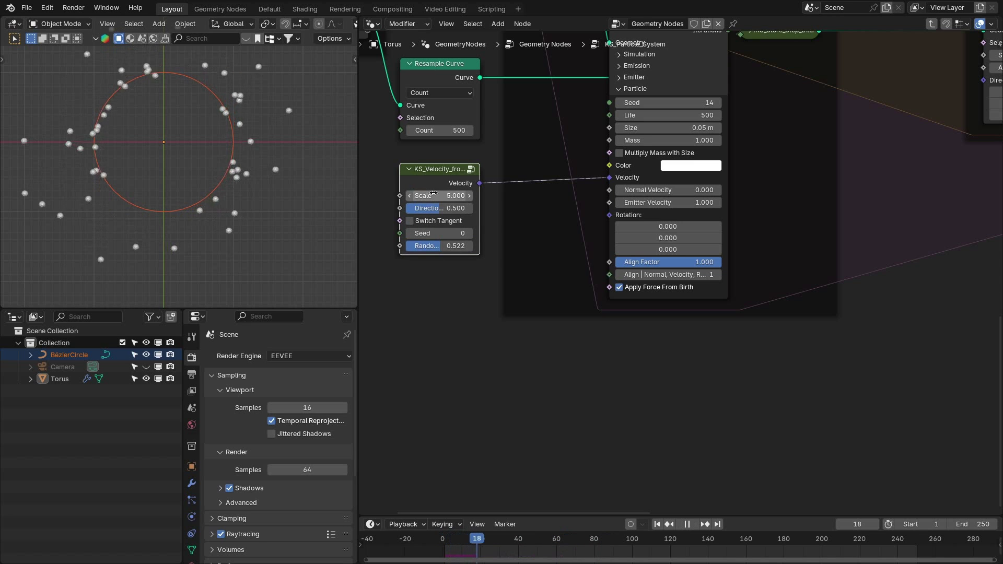
pyautogui.scroll(-1, 481, 208)
pyautogui.press('space')
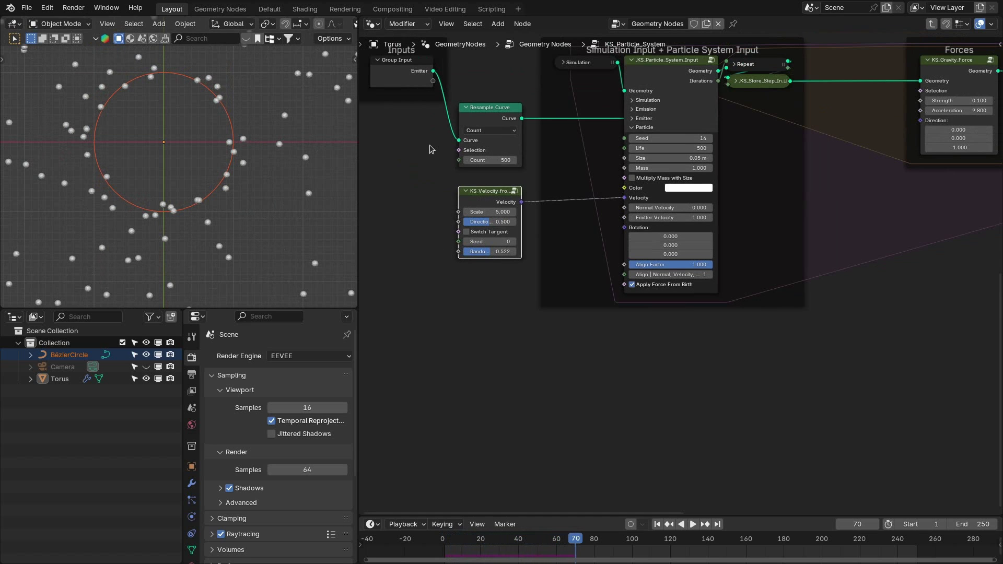
pyautogui.moveTo(482, 199)
pyautogui.mouseDown()
pyautogui.moveTo(478, 217)
pyautogui.moveTo(482, 193)
pyautogui.mouseUp()
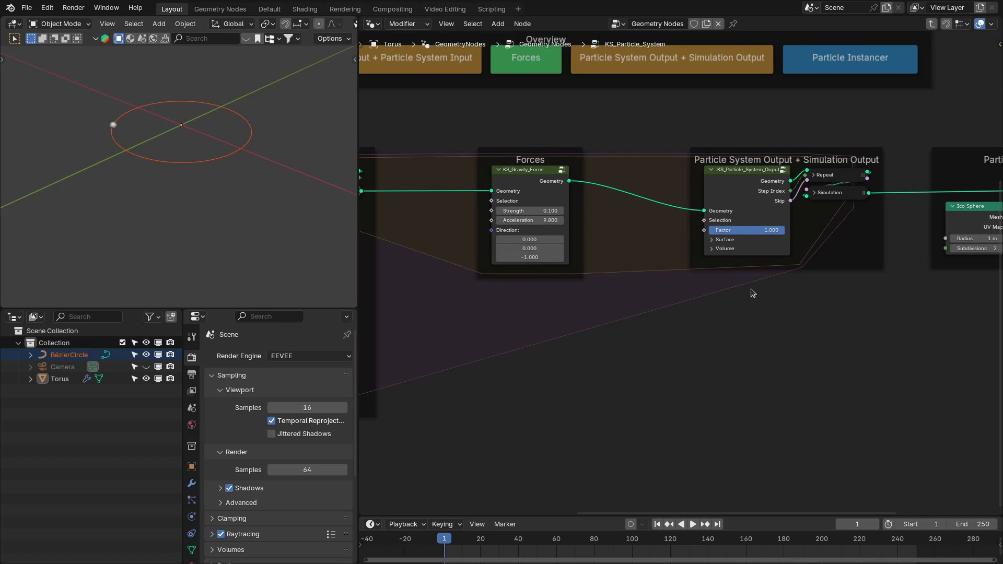
# Step: Play the simulation while lowering the particle system output node's Factor and returning it to 1.000
pyautogui.moveTo(751, 288); pyautogui.dragTo(676, 328, button='middle')
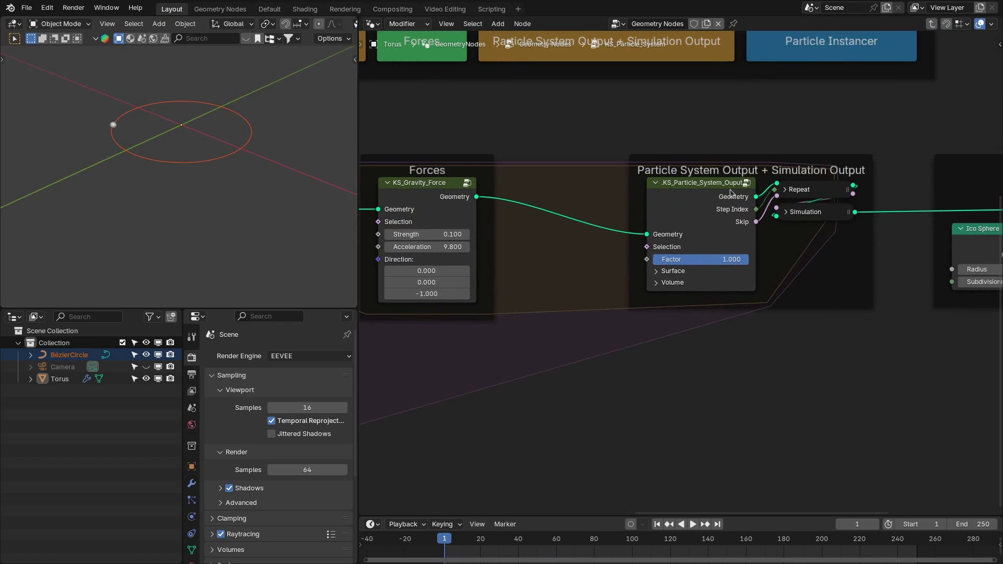
pyautogui.scroll(1, 736, 293)
pyautogui.moveTo(748, 263)
pyautogui.mouseDown()
pyautogui.moveTo(636, 262)
pyautogui.moveTo(748, 263)
pyautogui.mouseUp()
pyautogui.moveTo(761, 258); pyautogui.dragTo(733, 260, button='middle')
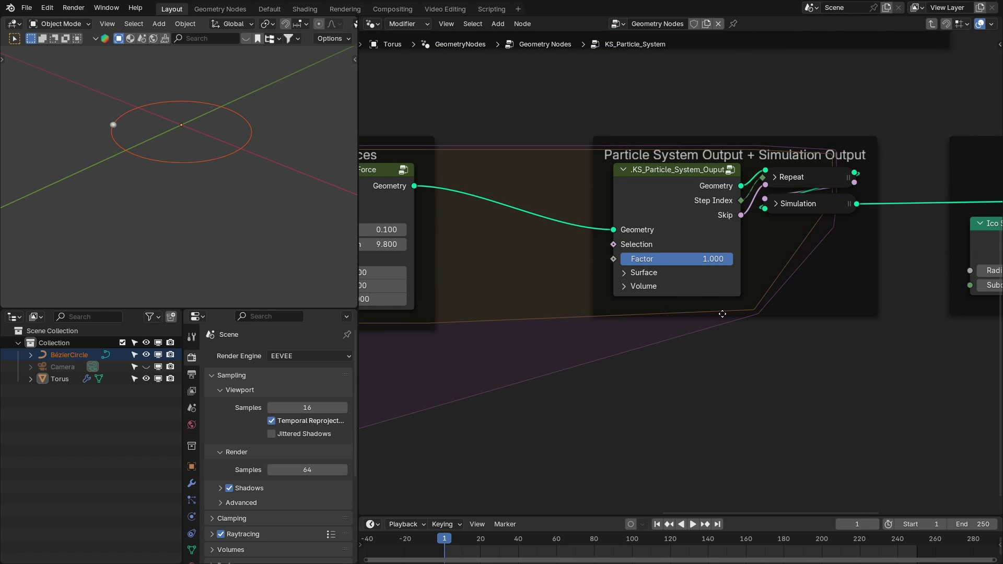
pyautogui.moveTo(732, 259); pyautogui.dragTo(622, 259)
pyautogui.press('space')
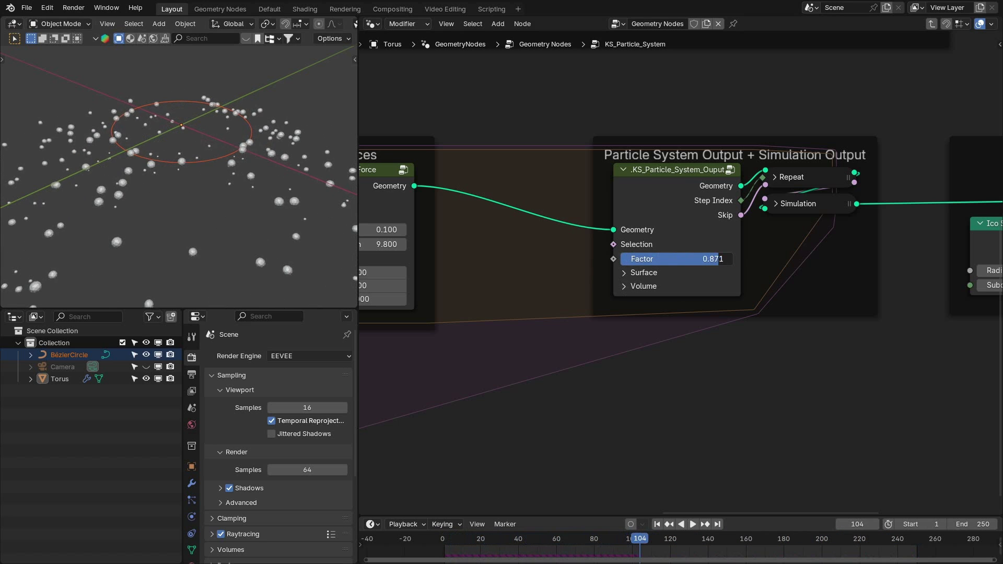
pyautogui.moveTo(711, 260); pyautogui.dragTo(732, 259)
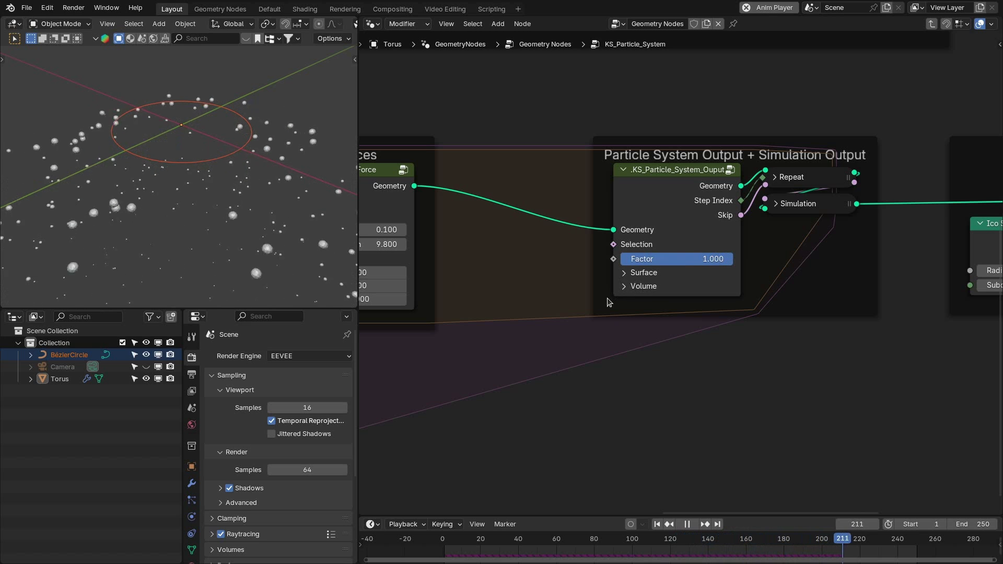
pyautogui.moveTo(730, 258); pyautogui.dragTo(674, 259)
pyautogui.press('space')
pyautogui.moveTo(661, 279); pyautogui.dragTo(699, 295)
pyautogui.click(768, 334)
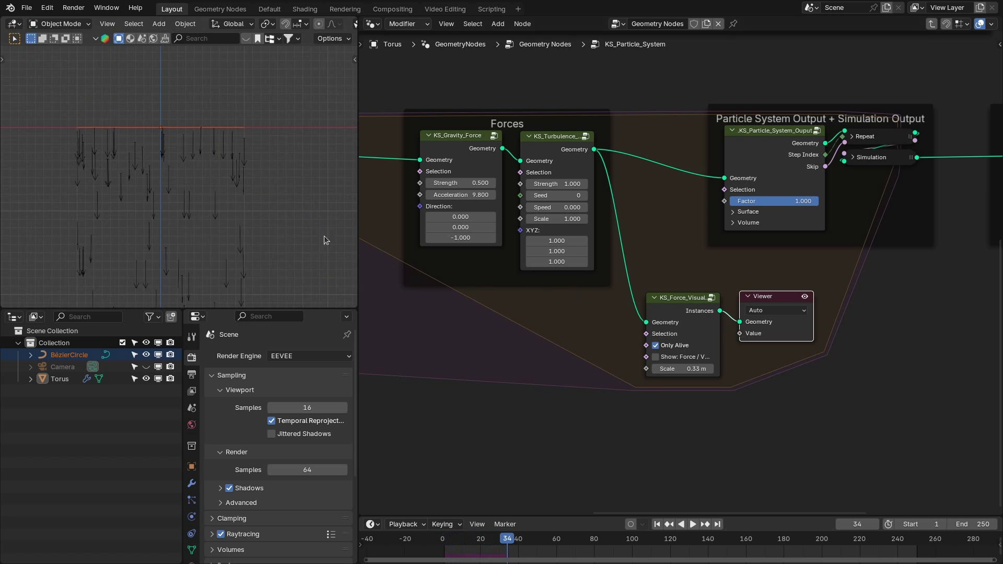
# Step: Play the gravity and turbulence simulation briefly and examine the force arrows from several angles
pyautogui.press('space')
pyautogui.press('space')
pyautogui.moveTo(230, 158); pyautogui.dragTo(118, 217, button='middle')
pyautogui.moveTo(204, 225); pyautogui.dragTo(314, 209, button='middle')
# Step: Raise the turbulence force node's Strength to 26.300
pyautogui.moveTo(443, 267); pyautogui.dragTo(484, 142)
pyautogui.click(559, 142)
pyautogui.moveTo(554, 184); pyautogui.dragTo(601, 184)
pyautogui.moveTo(199, 156); pyautogui.dragTo(223, 148, button='middle')
# Step: Replay the simulation from the start without the Viewer node and reconnect the force visualizer to a new Viewer
pyautogui.click(772, 296)
pyautogui.press('Delete')
pyautogui.hotkey('shift', 'Left')
pyautogui.press('space')
pyautogui.moveTo(205, 155); pyautogui.dragTo(228, 184, button='middle')
pyautogui.press('space')
pyautogui.keyDown('ctrl'); pyautogui.keyDown('shift'); pyautogui.click(706, 331); pyautogui.keyUp('shift'); pyautogui.keyUp('ctrl')
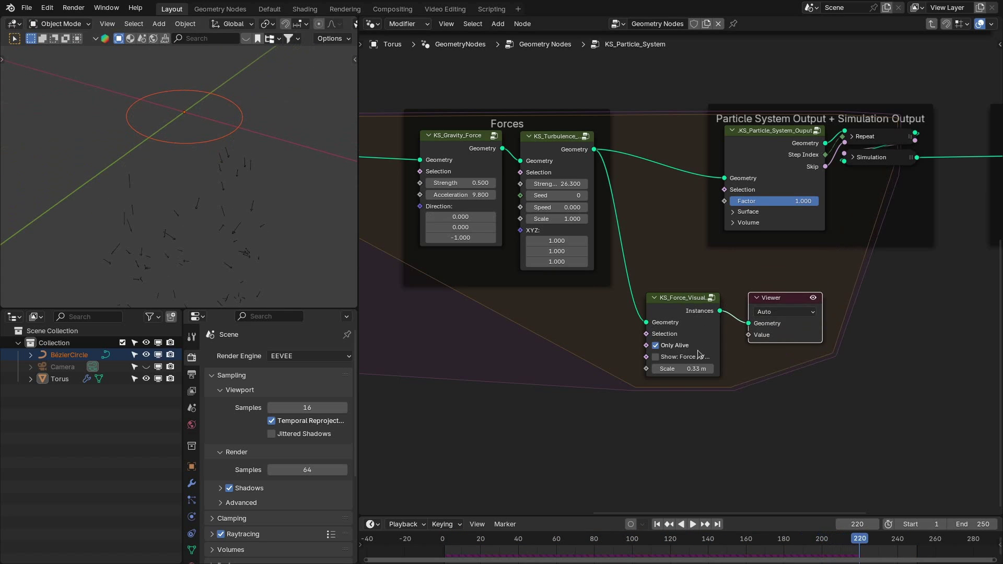
# Step: Link the gravity force node's Geometry output to the force visualizer's Geometry input, replacing the turbulence connection
pyautogui.moveTo(622, 322); pyautogui.dragTo(629, 324, button='middle')
pyautogui.click(556, 233)
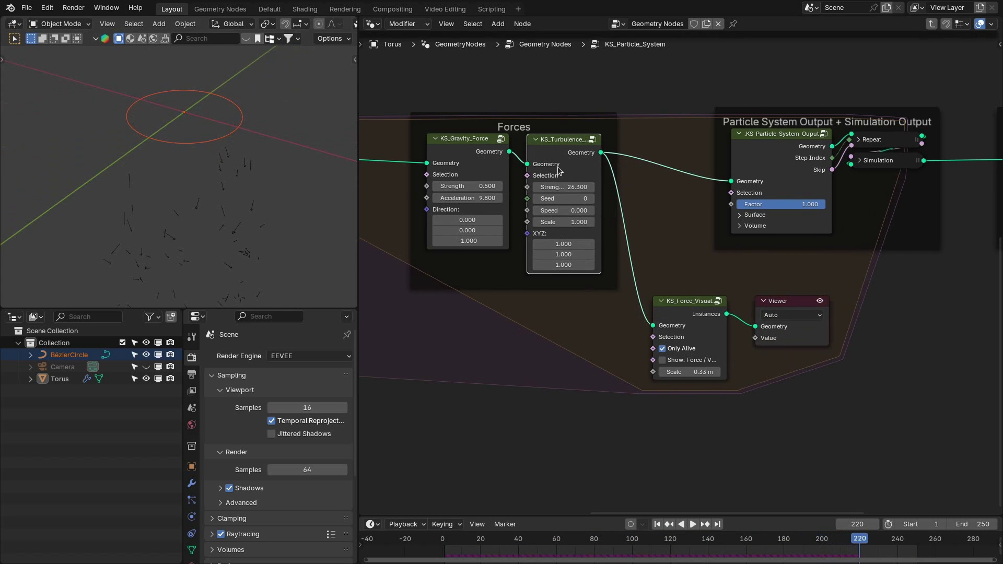
pyautogui.click(465, 147)
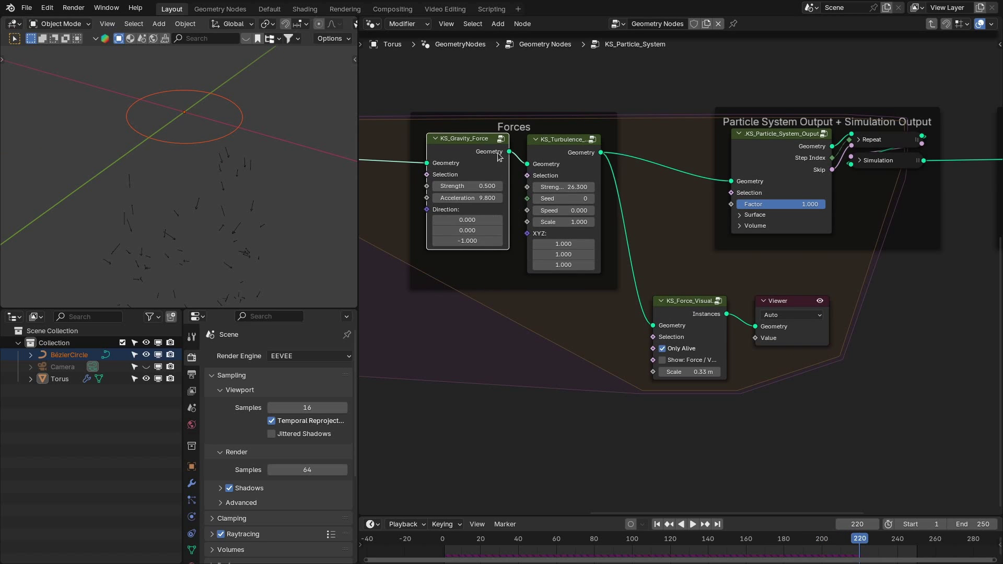
pyautogui.moveTo(510, 152); pyautogui.dragTo(653, 329)
# Step: Move the force visualizer and Viewer nodes beneath the turbulence node and enable the visualizer's Show: Force / V... option
pyautogui.moveTo(660, 281); pyautogui.dragTo(811, 339)
pyautogui.moveTo(798, 328); pyautogui.dragTo(670, 341)
pyautogui.click(476, 152)
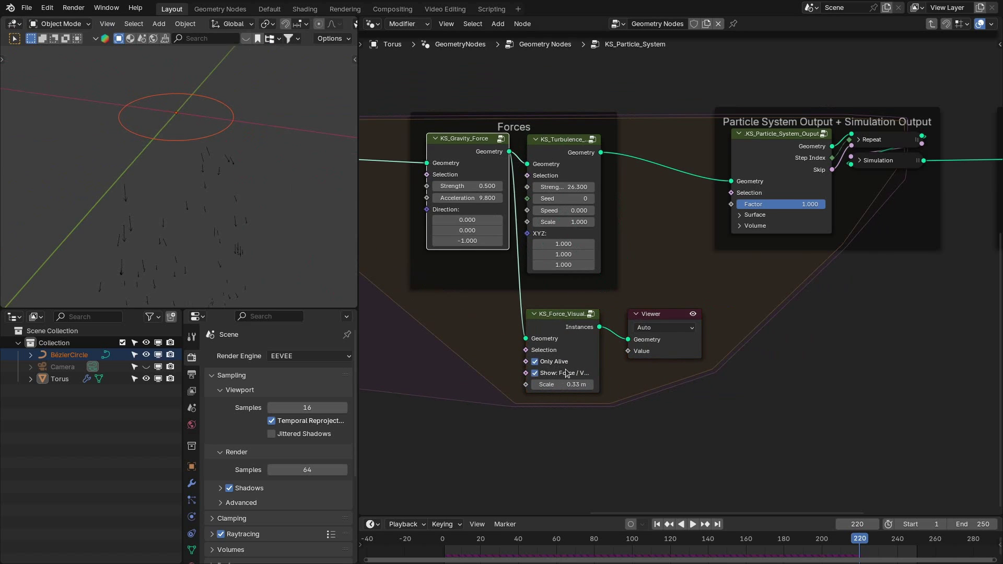
# Step: Replay the simulation with the force visualizer's Only Alive option off, inspect the arrows, and turn the option back on
pyautogui.hotkey('shift', 'Left')
pyautogui.press('space')
pyautogui.click(534, 361)
pyautogui.moveTo(235, 208); pyautogui.dragTo(220, 130, button='middle')
pyautogui.moveTo(263, 137); pyautogui.dragTo(170, 159, button='middle')
pyautogui.press('space')
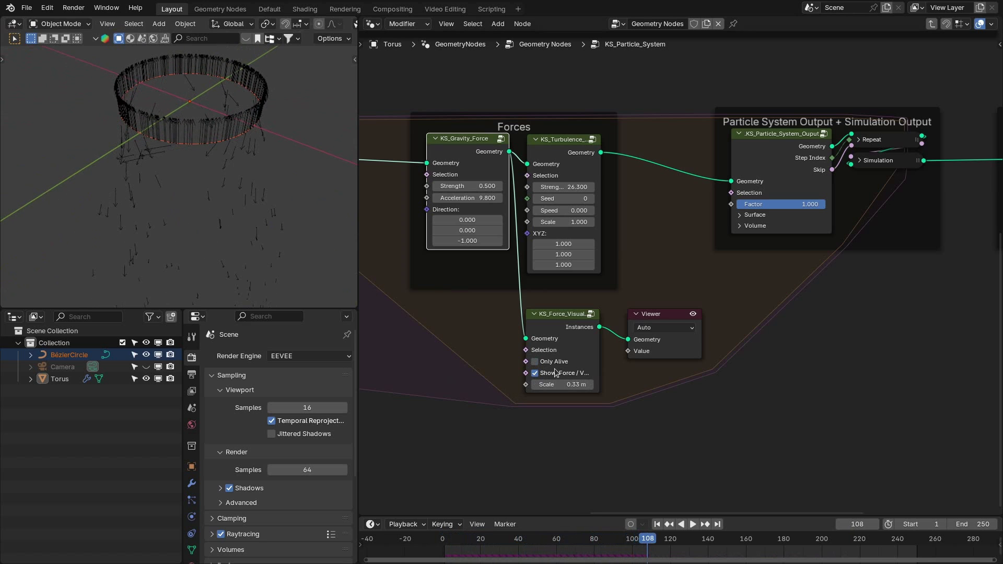
pyautogui.click(534, 362)
pyautogui.press('space')
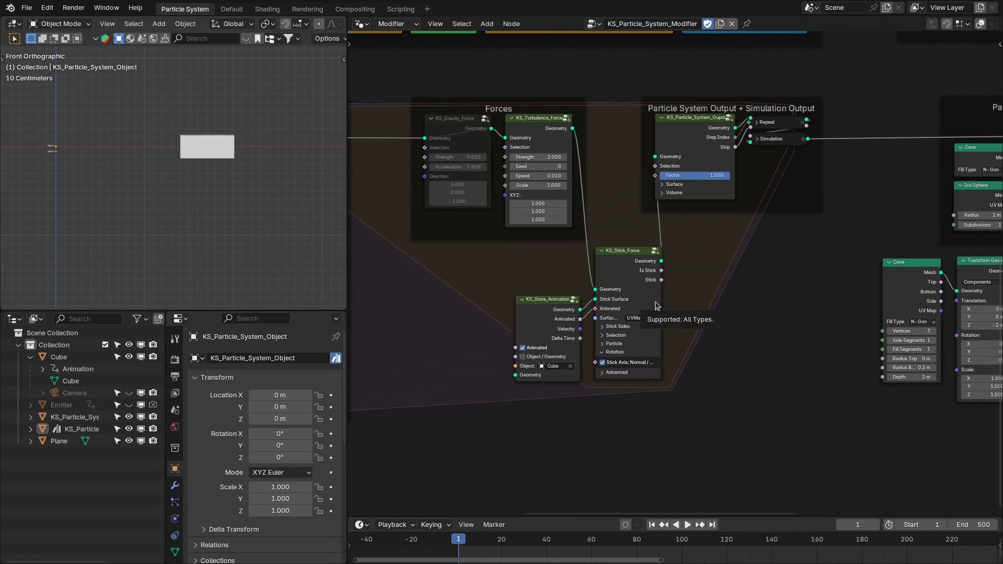
# Step: Select the KS_Store_Animation and KS_Stick_Force nodes and move them slightly upward together
pyautogui.moveTo(532, 276); pyautogui.dragTo(619, 310)
pyautogui.moveTo(627, 265); pyautogui.dragTo(631, 252)
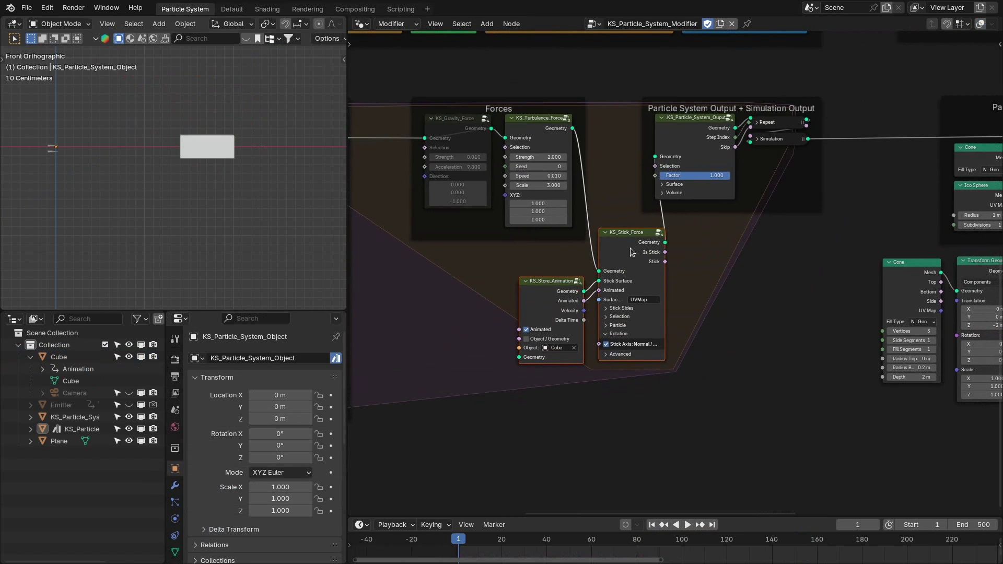
pyautogui.scroll(1, 689, 321)
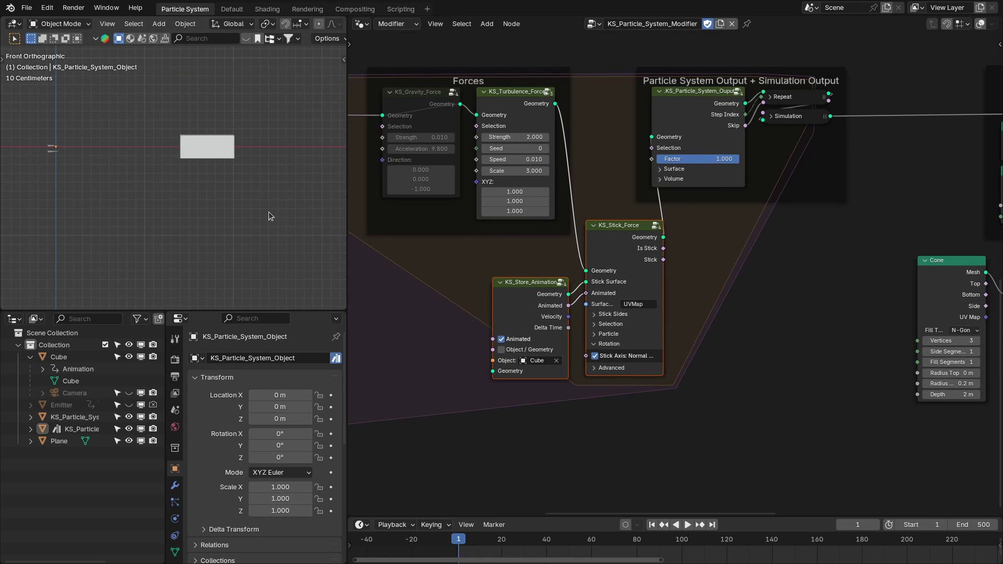
# Step: Play the stick force simulation and examine how the cone particles attach to the rotating cube
pyautogui.press('space')
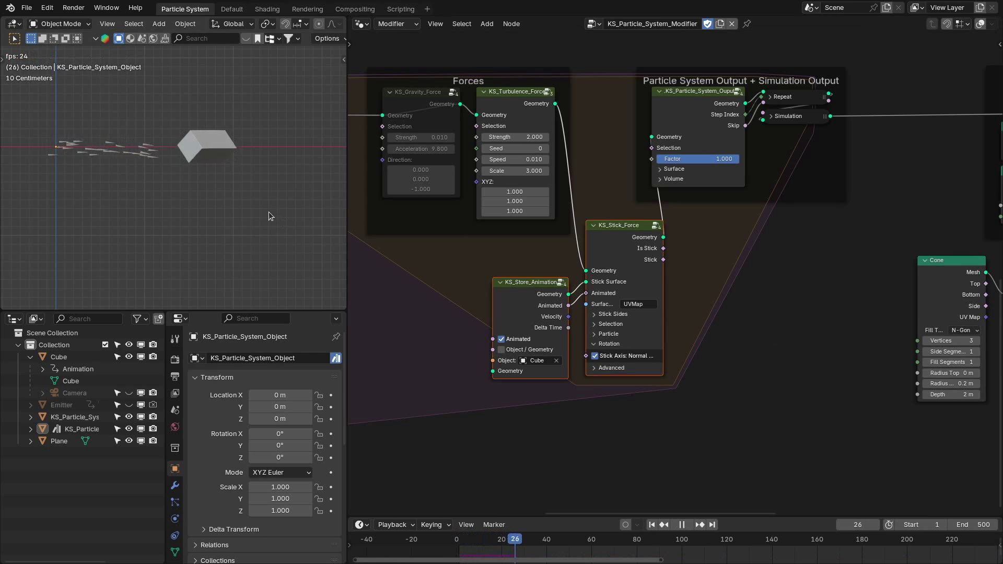
pyautogui.press('space')
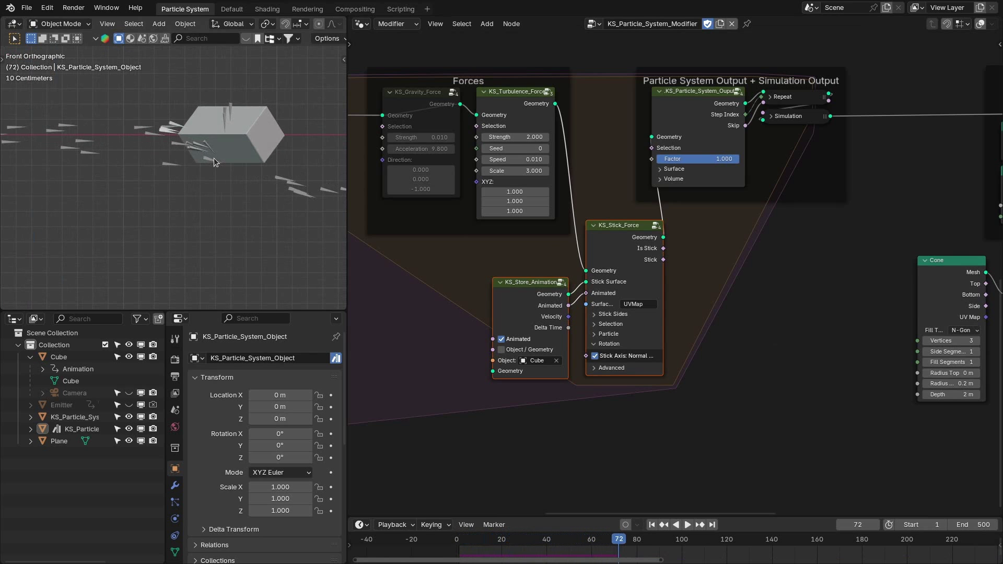
pyautogui.moveTo(214, 161); pyautogui.dragTo(151, 178, button='middle')
pyautogui.press('space')
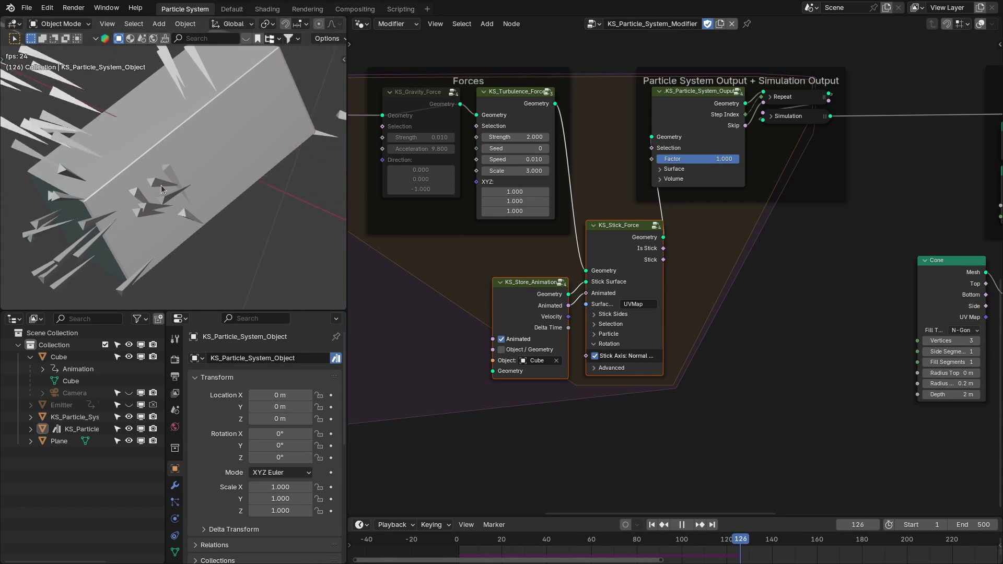
pyautogui.moveTo(161, 185); pyautogui.dragTo(183, 167, button='middle')
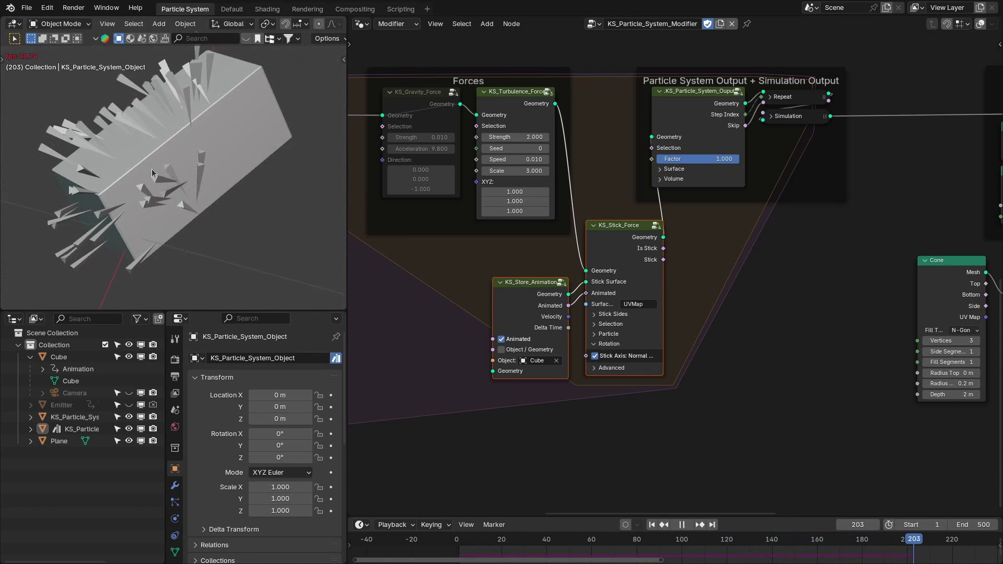
pyautogui.press('space')
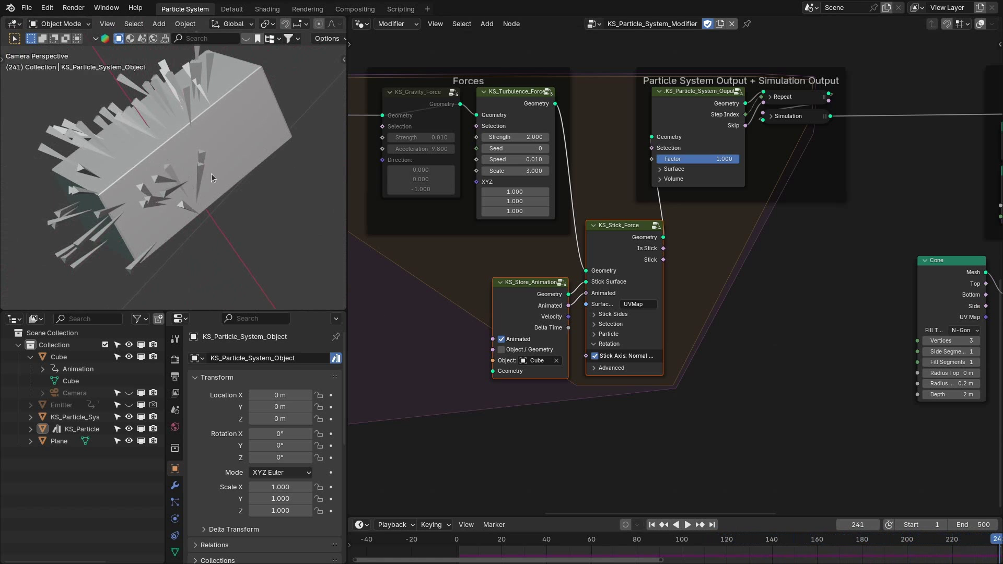
pyautogui.moveTo(212, 151); pyautogui.dragTo(218, 219, button='middle')
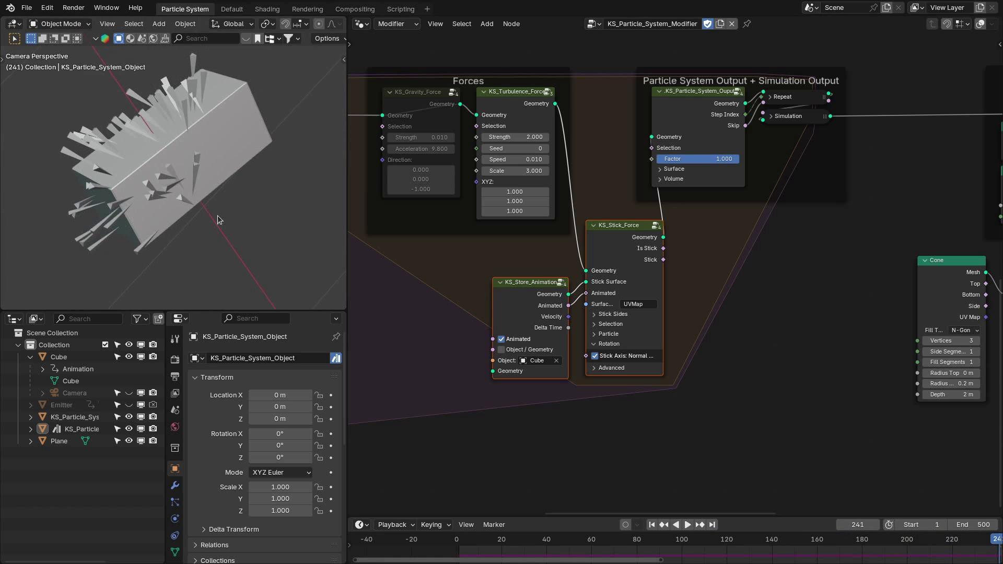
# Step: Replay the stick force simulation from the start and view the particles on the cube from another angle
pyautogui.hotkey('shift', 'Left')
pyautogui.press('space')
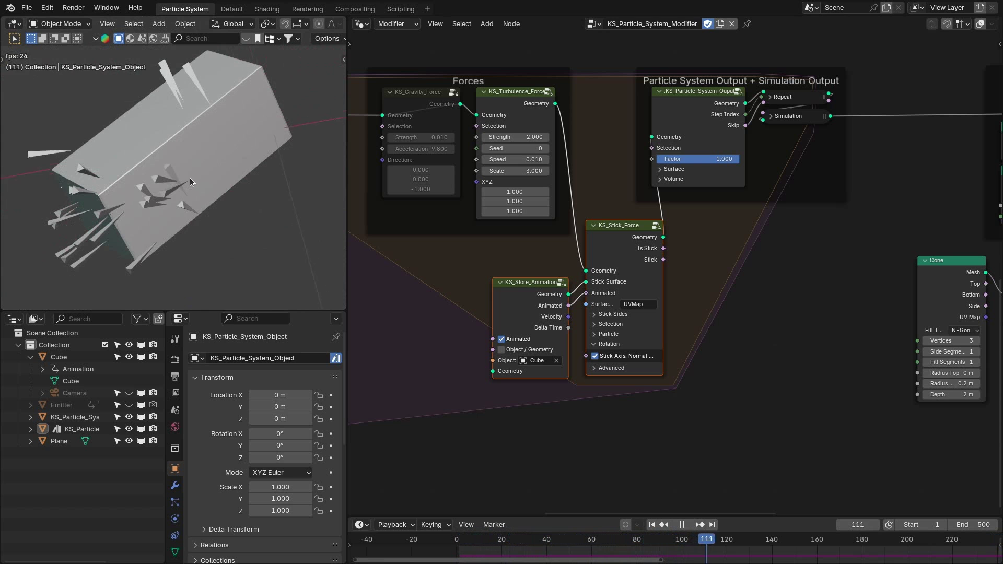
pyautogui.press('space')
pyautogui.moveTo(231, 142); pyautogui.dragTo(64, 133, button='middle')
pyautogui.scroll(-2, 652, 233)
# Step: Switch to the plane scene and apply the KS_Field_Tracer modifier asset to the plane, framing its node tree
pyautogui.click(25, 8)
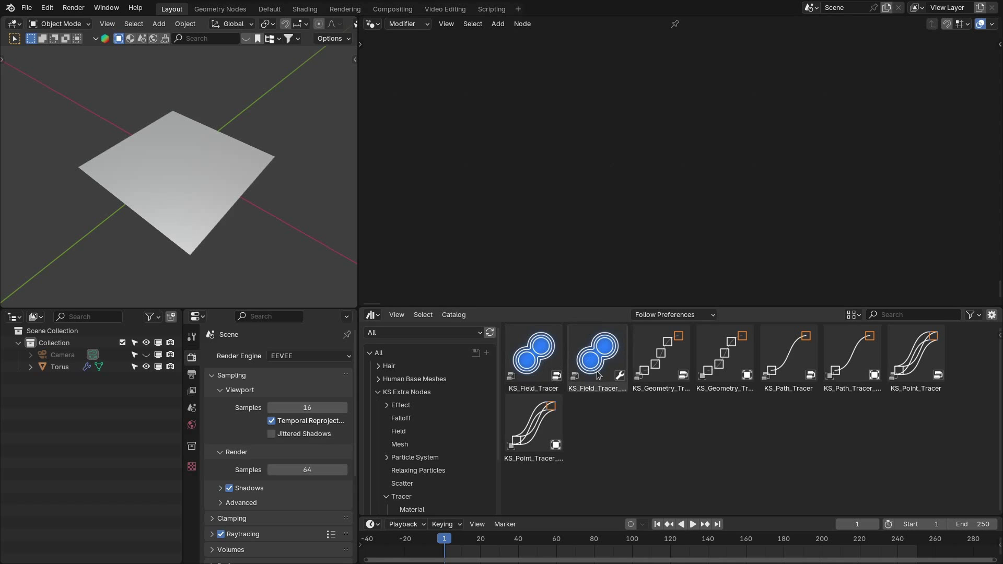
pyautogui.moveTo(605, 364); pyautogui.dragTo(163, 166)
pyautogui.moveTo(230, 208); pyautogui.dragTo(247, 159, button='middle')
pyautogui.press('Home')
pyautogui.scroll(4, 672, 131)
pyautogui.scroll(3, 264, 136)
pyautogui.hotkey('alt', 'a')
pyautogui.scroll(2, 657, 254)
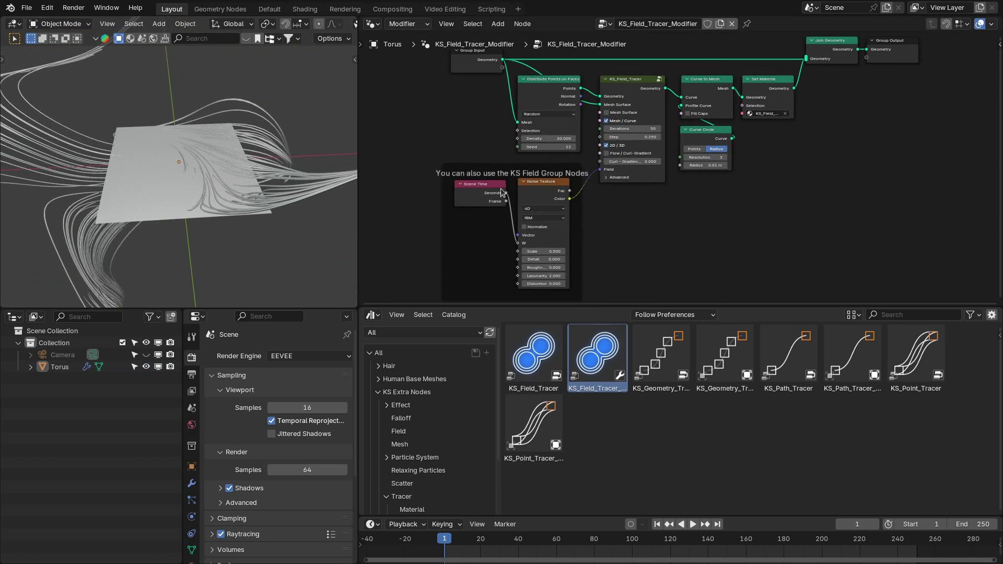
# Step: Play the field tracer animation briefly and examine the coloured curves around the plane
pyautogui.press('space')
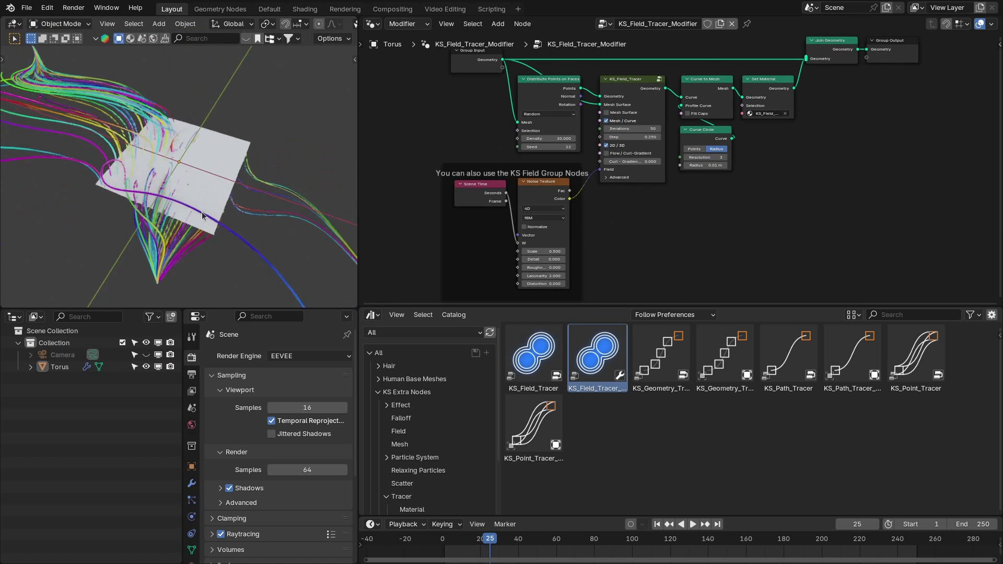
pyautogui.moveTo(204, 212); pyautogui.dragTo(254, 169, button='middle')
pyautogui.scroll(2, 679, 169)
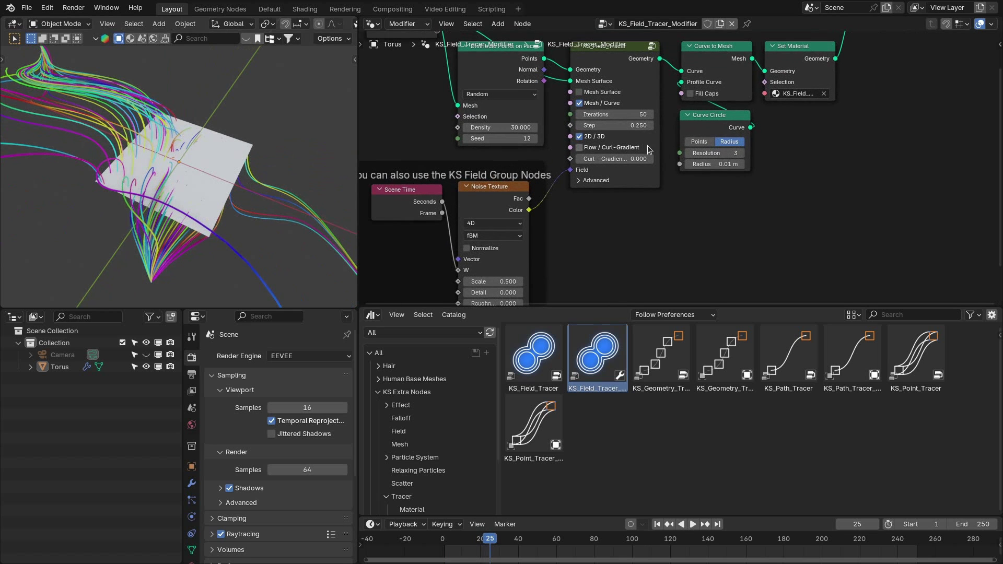
# Step: Set the Distribute Points on Faces node's Density to 150
pyautogui.moveTo(278, 137); pyautogui.dragTo(183, 123, button='middle')
pyautogui.scroll(-2, 183, 123)
pyautogui.click(506, 127)
pyautogui.write('150')
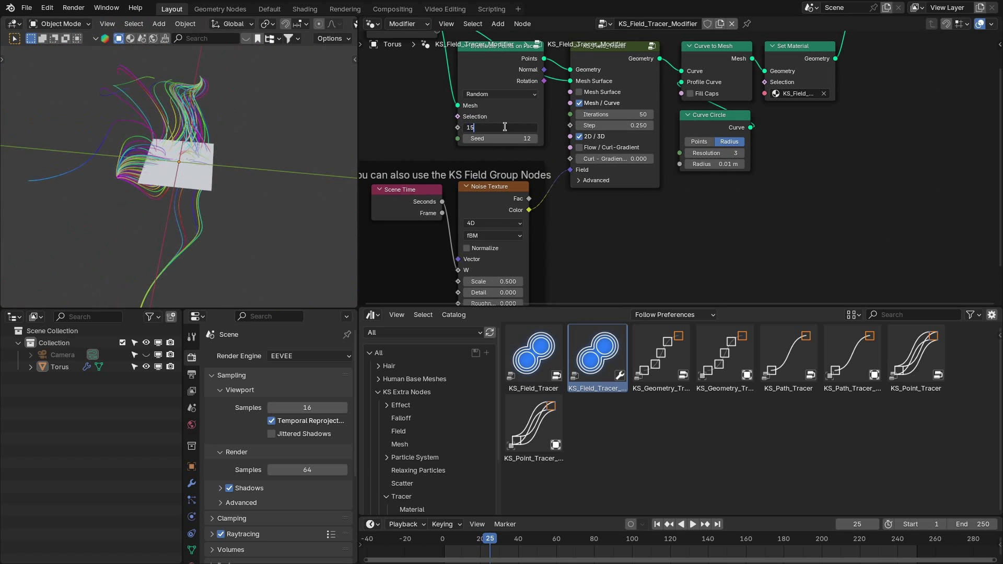
pyautogui.press('Return')
# Step: Play the denser field tracer animation and inspect the curves from different angles
pyautogui.moveTo(345, 149); pyautogui.dragTo(225, 175, button='middle')
pyautogui.press('space')
pyautogui.hotkey('alt', 'Tab')
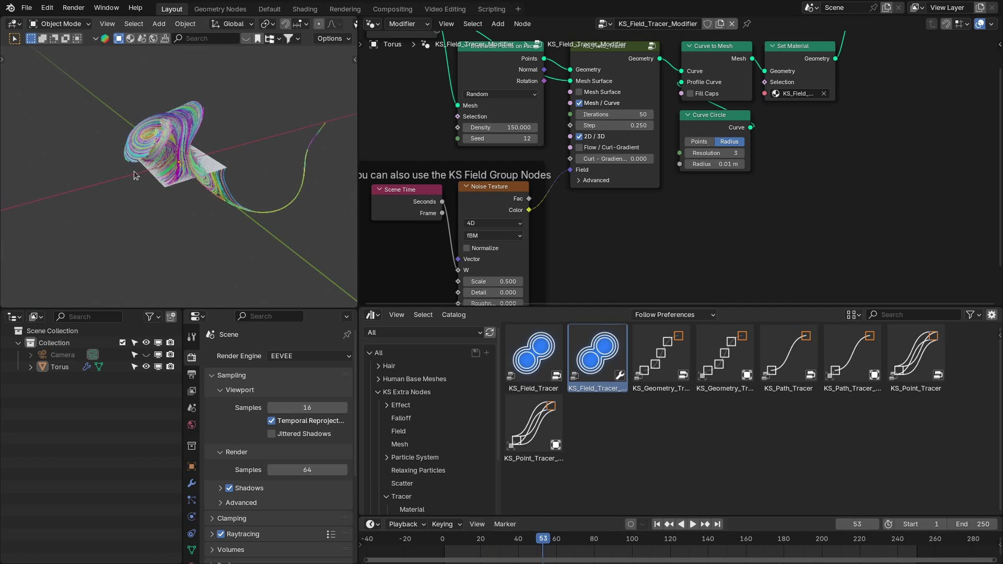
pyautogui.moveTo(228, 192); pyautogui.dragTo(196, 206, button='middle')
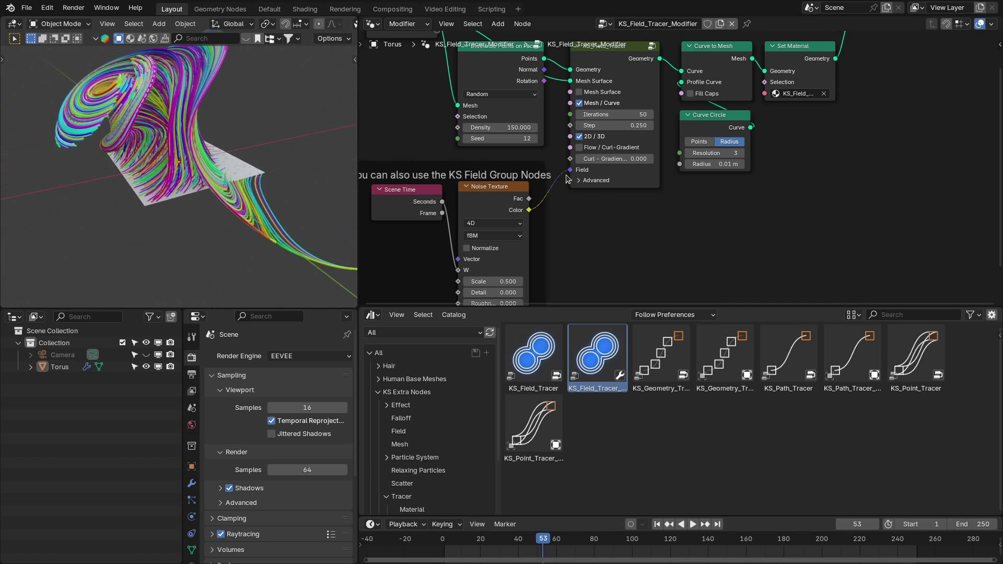
# Step: Enable Mesh Surface on the KS_Field_Tracer node and set its advanced Surface Offset to 0.040
pyautogui.press('Home')
pyautogui.click(639, 182)
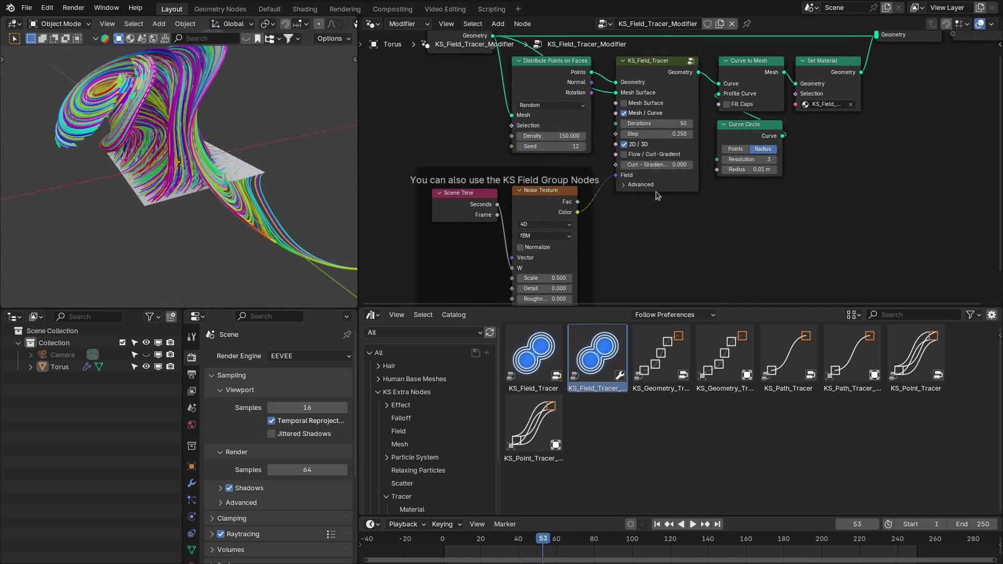
pyautogui.scroll(2, 679, 173)
pyautogui.moveTo(736, 195); pyautogui.dragTo(758, 240)
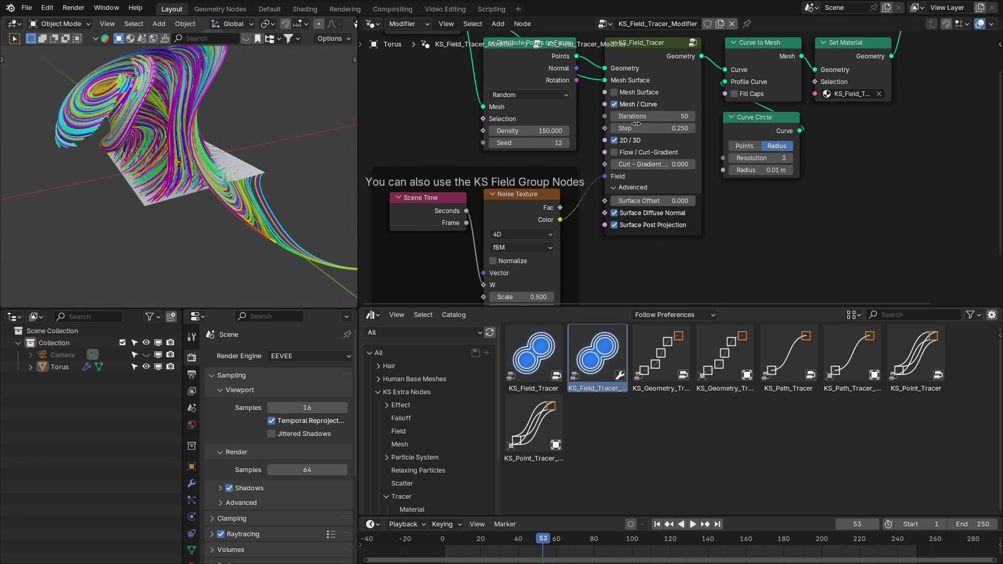
pyautogui.click(636, 94)
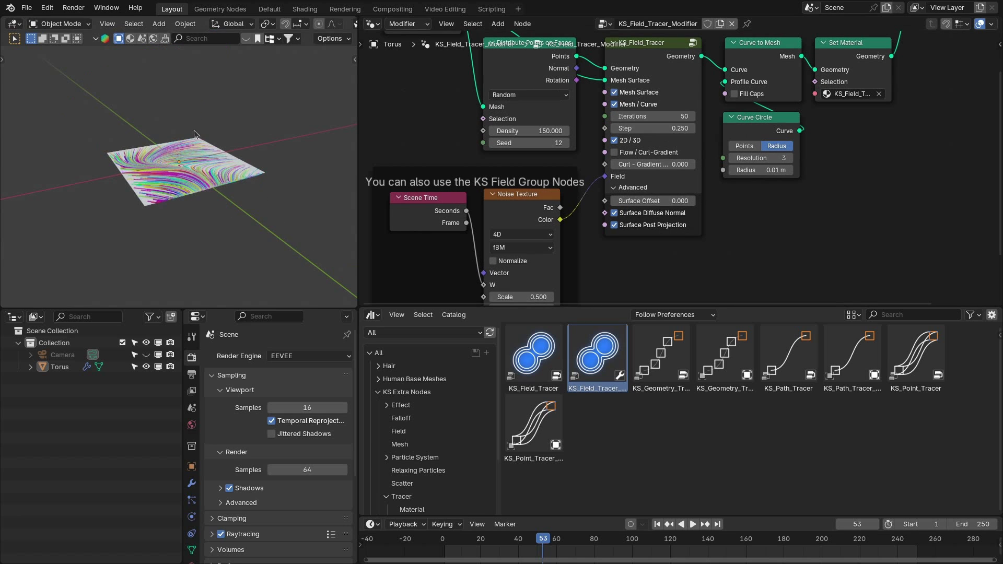
pyautogui.moveTo(653, 201); pyautogui.dragTo(674, 201)
pyautogui.moveTo(244, 222); pyautogui.dragTo(196, 192, button='middle')
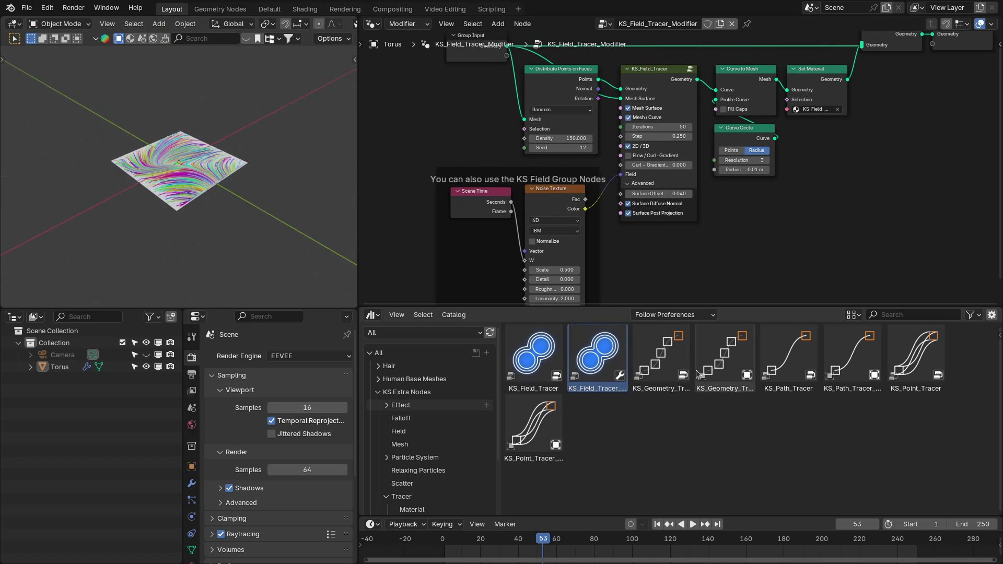
# Step: Add the KS_Geometry_Tracer object asset beside the plane and show its material nodes in the Shading workspace
pyautogui.moveTo(666, 413); pyautogui.dragTo(758, 418)
pyautogui.moveTo(724, 358); pyautogui.dragTo(251, 212)
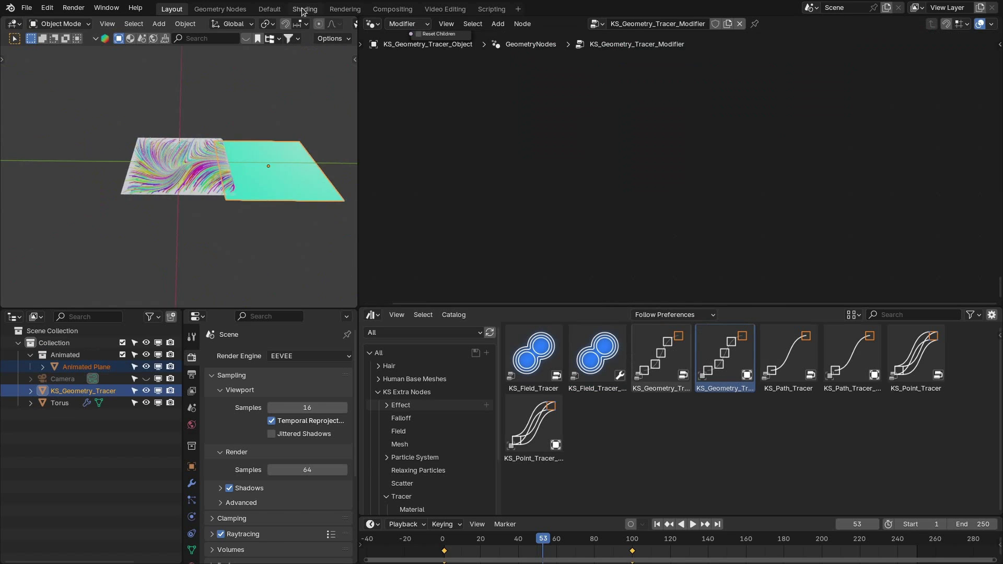
pyautogui.click(304, 10)
pyautogui.scroll(-2, 501, 167)
pyautogui.moveTo(518, 277)
pyautogui.mouseDown(button='middle')
pyautogui.moveTo(597, 311)
pyautogui.moveTo(720, 341)
pyautogui.mouseUp(button='middle')
pyautogui.scroll(3, 493, 229)
pyautogui.moveTo(494, 166); pyautogui.dragTo(489, 259)
# Step: Play the geometry tracer animation briefly and inspect the traced plane copies from another angle
pyautogui.moveTo(219, 233); pyautogui.dragTo(191, 238, button='middle')
pyautogui.press('space')
pyautogui.scroll(-7, 190, 240)
pyautogui.press('space')
pyautogui.moveTo(209, 163); pyautogui.dragTo(151, 172, button='middle')
pyautogui.scroll(1, 152, 175)
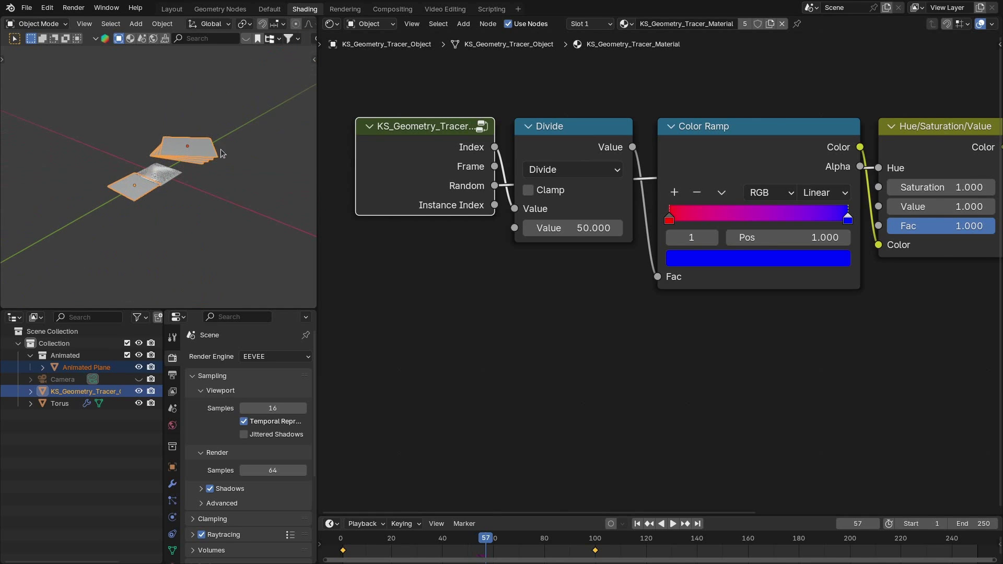
pyautogui.scroll(1, 462, 160)
pyautogui.moveTo(466, 151); pyautogui.dragTo(511, 312)
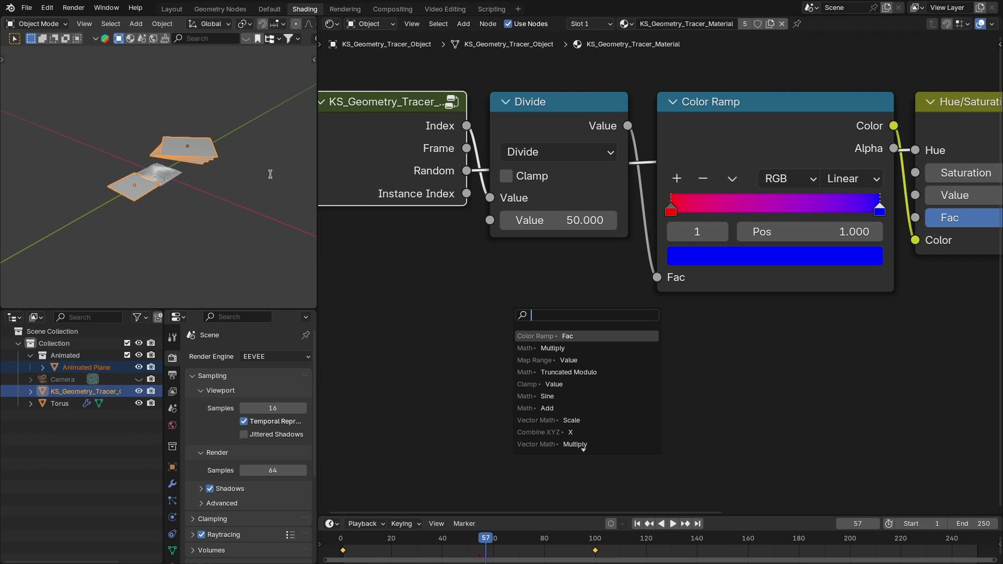
pyautogui.click(372, 252)
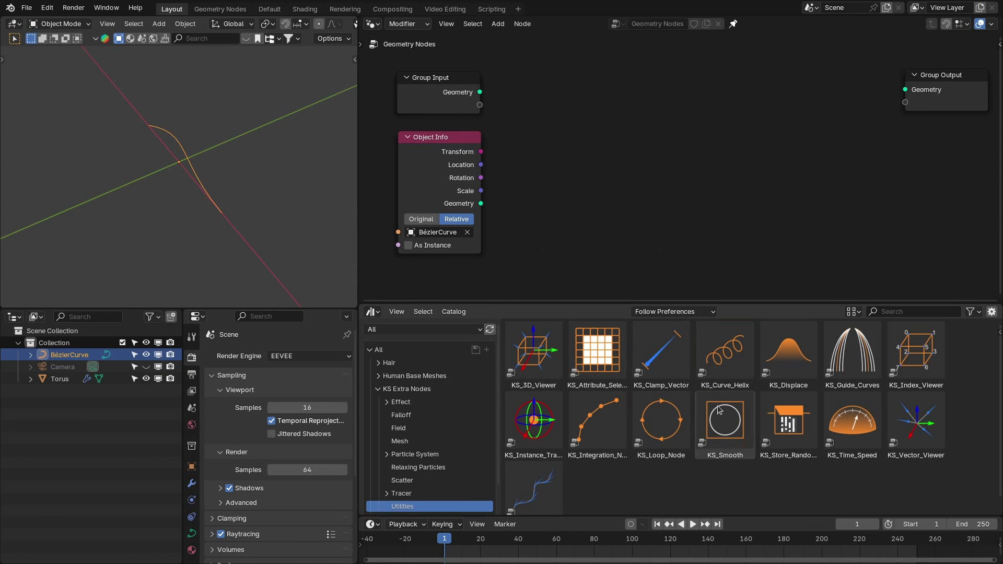
# Step: Highlight the curve helix, instance transform, smooth and store random assets in the Utilities category
pyautogui.click(730, 362)
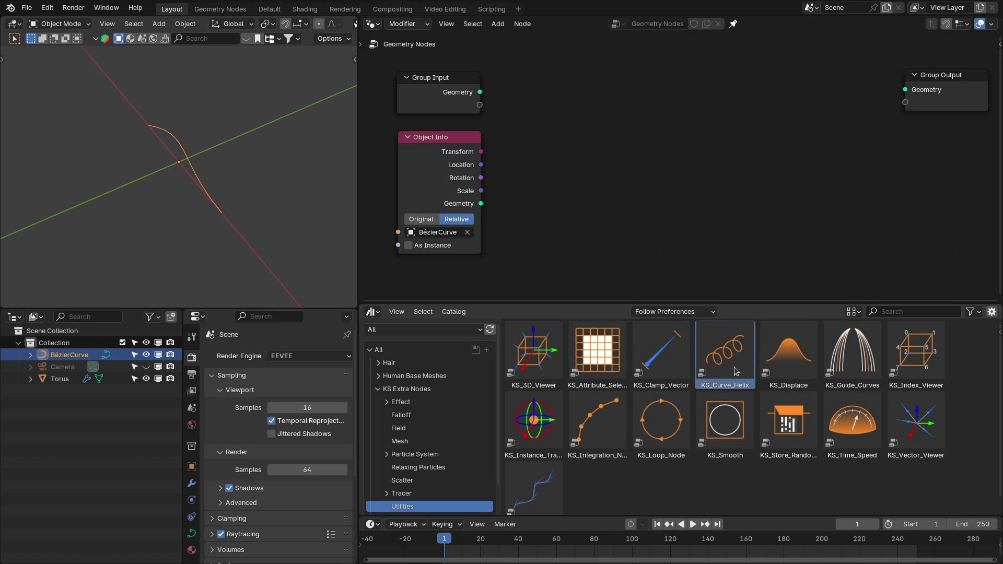
pyautogui.keyDown('ctrl'); pyautogui.click(543, 432); pyautogui.keyUp('ctrl')
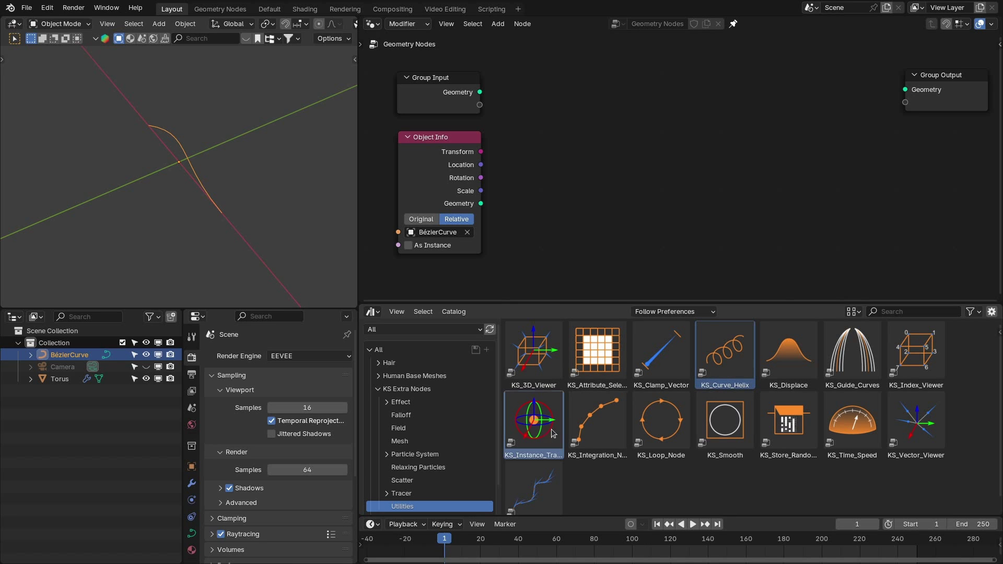
pyautogui.keyDown('ctrl'); pyautogui.click(724, 435); pyautogui.keyUp('ctrl')
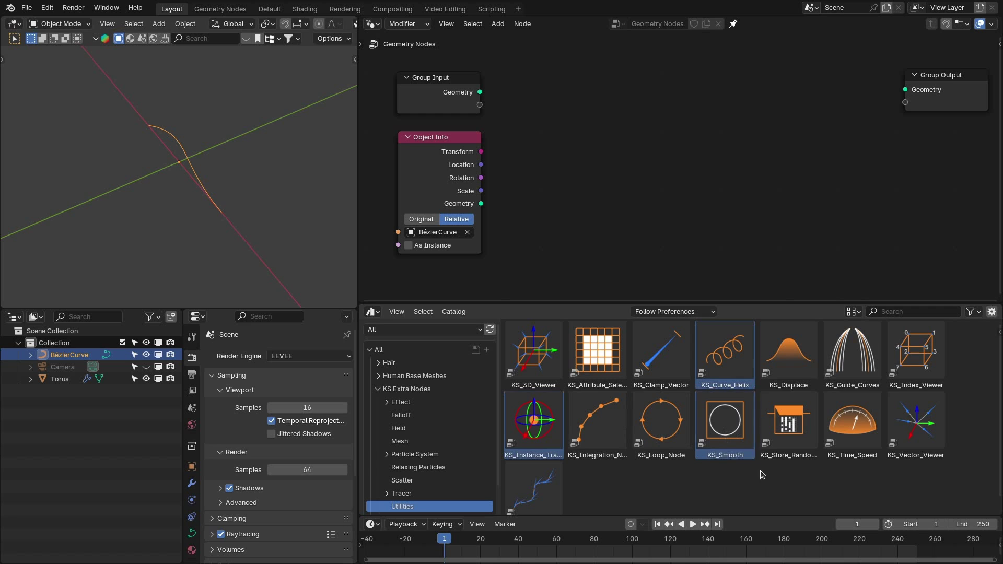
pyautogui.keyDown('ctrl'); pyautogui.click(793, 441); pyautogui.keyUp('ctrl')
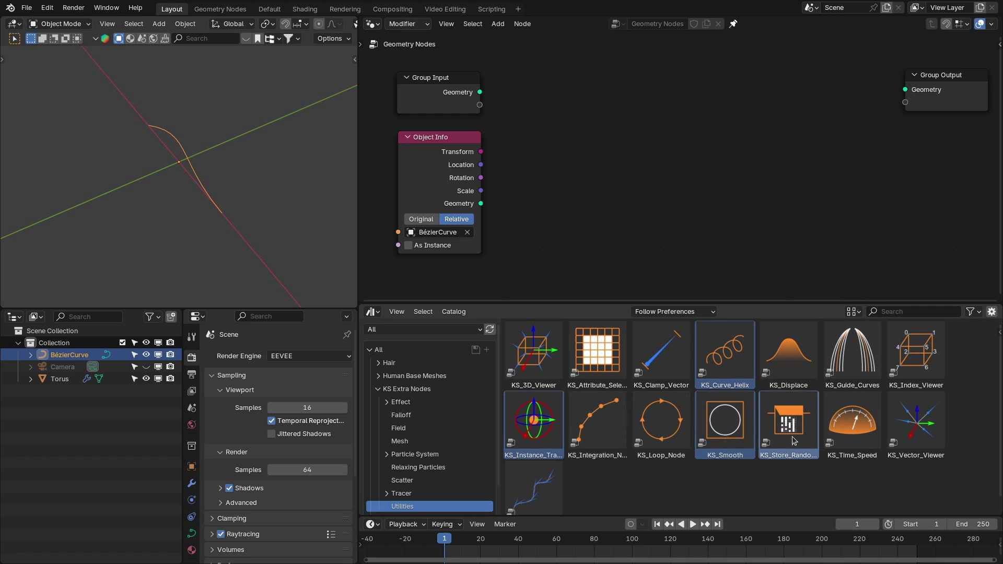
# Step: Go to frame 250 and connect a new KS_Curve_Helix node between the BézierCurve geometry and the Group Output
pyautogui.click(718, 524)
pyautogui.moveTo(723, 357); pyautogui.dragTo(586, 163)
pyautogui.moveTo(481, 203); pyautogui.dragTo(571, 177)
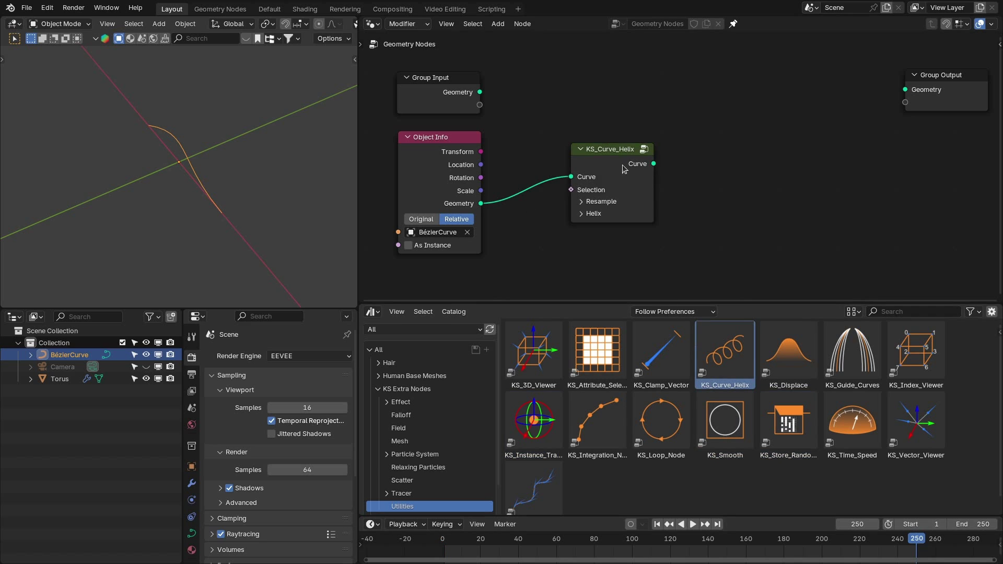
pyautogui.moveTo(653, 164); pyautogui.dragTo(817, 159)
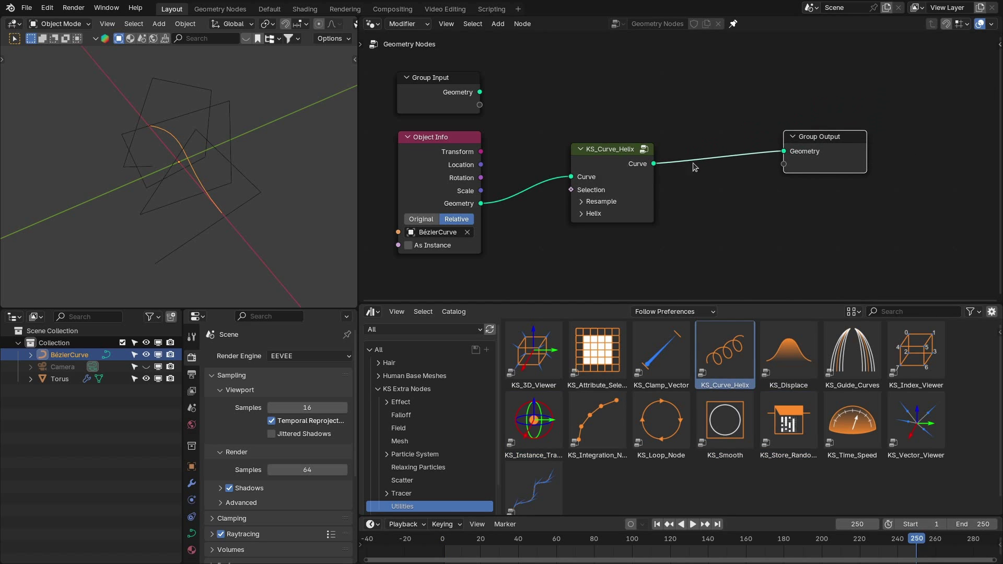
# Step: Enable resampling on the KS_Curve_Helix node and expand its Helix settings
pyautogui.click(593, 203)
pyautogui.click(597, 216)
pyautogui.moveTo(207, 177); pyautogui.dragTo(277, 154, button='middle')
pyautogui.click(594, 270)
pyautogui.moveTo(648, 299); pyautogui.dragTo(724, 223, button='middle')
# Step: Set the KS_Curve_Helix node's Radius to 0.300 and its resample Count to 74
pyautogui.moveTo(701, 204)
pyautogui.mouseDown()
pyautogui.moveTo(674, 203)
pyautogui.moveTo(684, 203)
pyautogui.mouseUp()
pyautogui.moveTo(173, 144)
pyautogui.mouseDown(button='middle')
pyautogui.moveTo(221, 157)
pyautogui.moveTo(103, 141)
pyautogui.moveTo(188, 143)
pyautogui.mouseUp(button='middle')
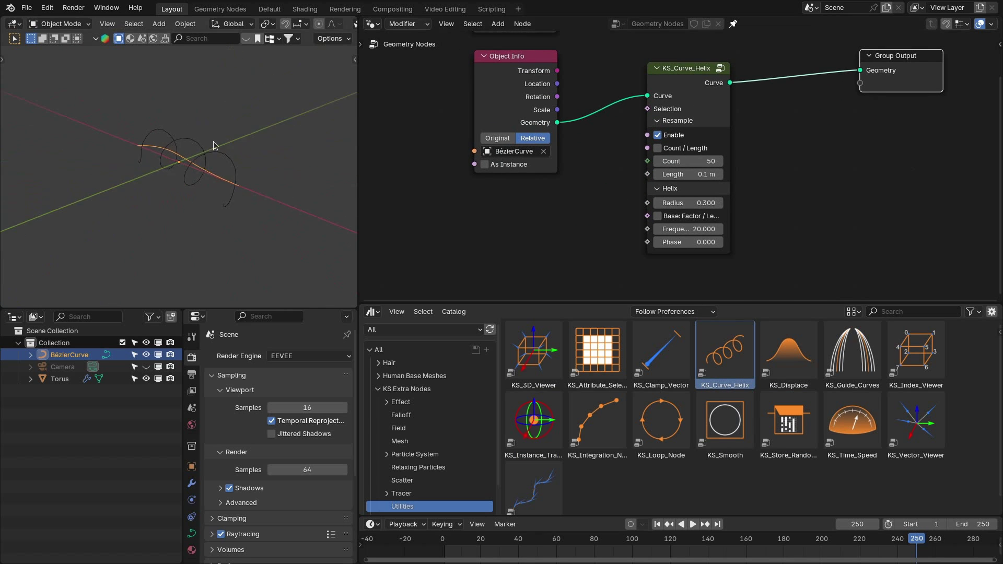
pyautogui.scroll(1, 686, 189)
pyautogui.moveTo(689, 160); pyautogui.dragTo(706, 160)
pyautogui.scroll(-1, 695, 162)
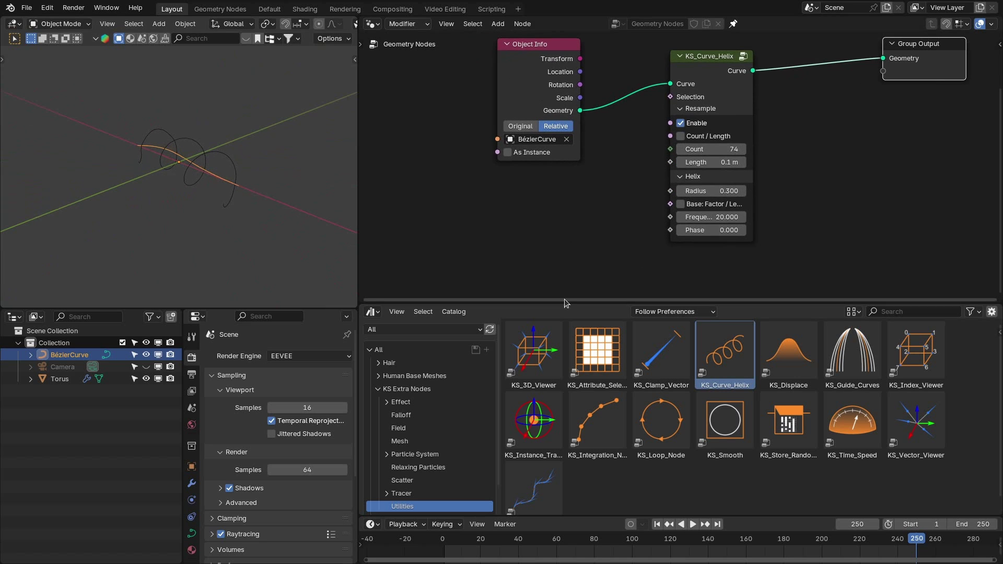
# Step: Add the curve factor falloff node from the Falloff category and connect its Falloff output to the helix Radius
pyautogui.click(434, 415)
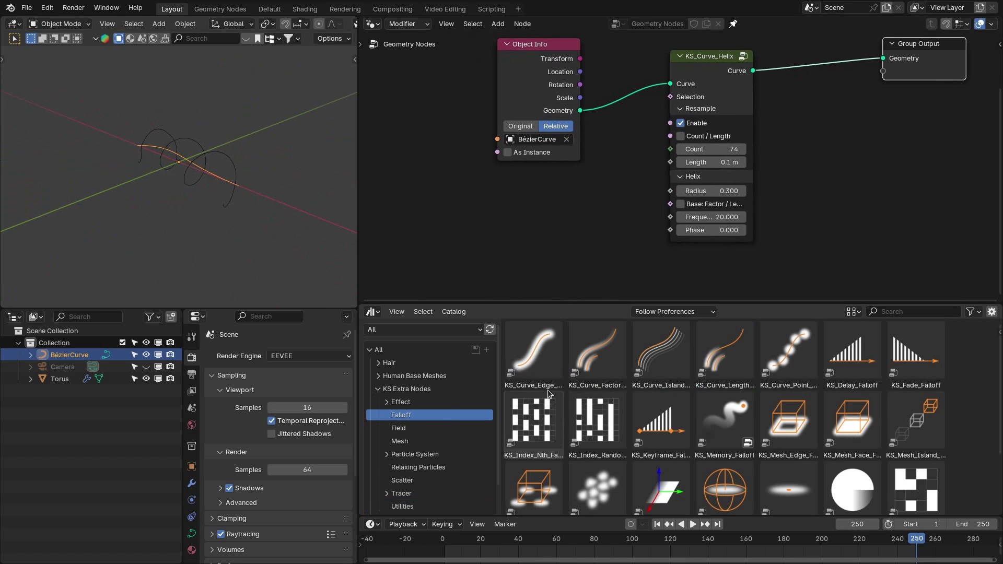
pyautogui.moveTo(607, 353); pyautogui.dragTo(575, 246)
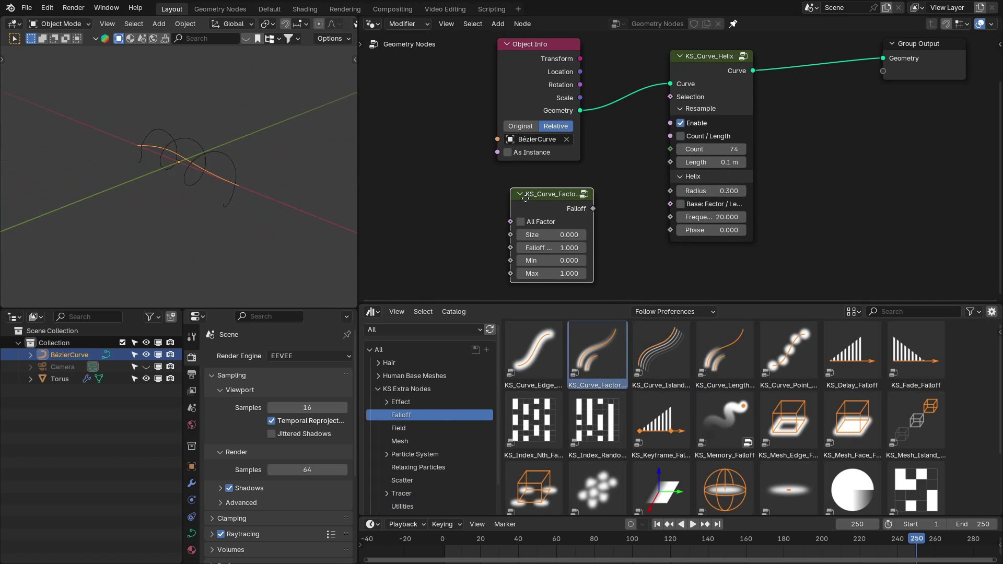
pyautogui.moveTo(580, 205); pyautogui.dragTo(664, 191)
# Step: Set the curve factor falloff's Max to 0.600 and adjust the helix Frequency
pyautogui.moveTo(553, 270)
pyautogui.mouseDown()
pyautogui.moveTo(517, 270)
pyautogui.moveTo(567, 270)
pyautogui.mouseUp()
pyautogui.moveTo(249, 203); pyautogui.dragTo(277, 203, button='middle')
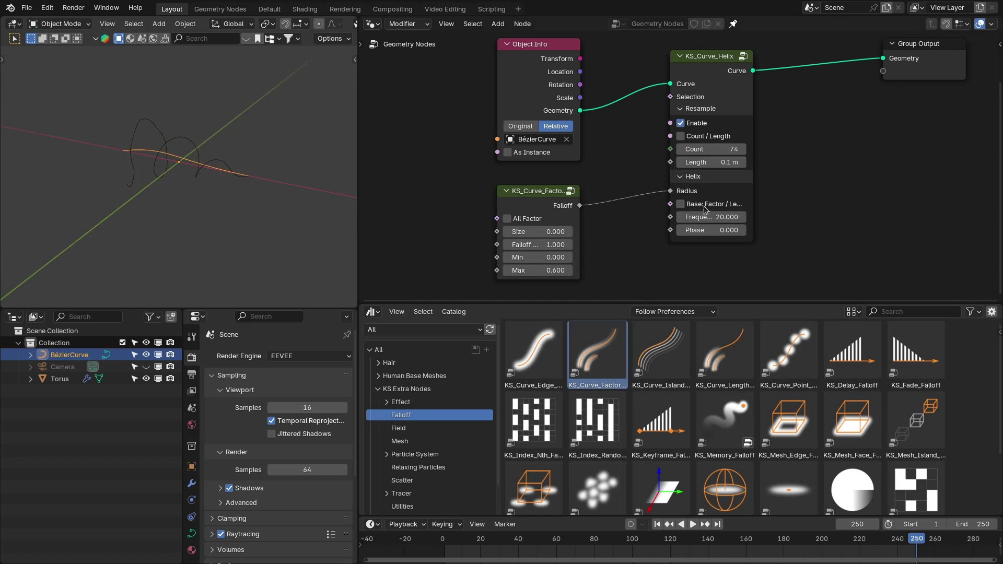
pyautogui.moveTo(716, 217)
pyautogui.mouseDown()
pyautogui.moveTo(736, 217)
pyautogui.moveTo(724, 230)
pyautogui.moveTo(739, 230)
pyautogui.moveTo(725, 230)
pyautogui.mouseUp()
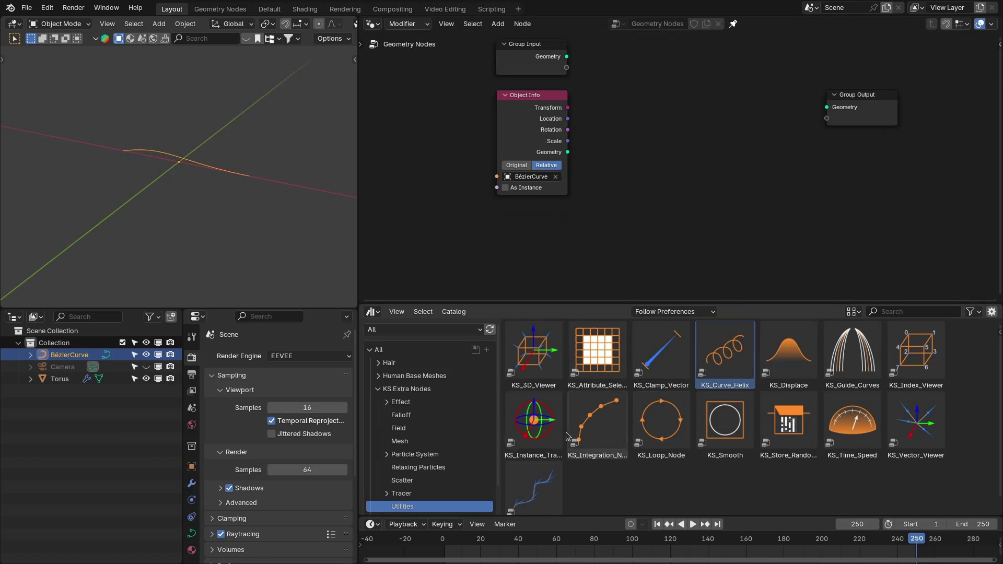
# Step: Add the instance transform utility node to the tree and review its Translation settings
pyautogui.moveTo(533, 421); pyautogui.dragTo(706, 85)
pyautogui.scroll(4, 709, 150)
pyautogui.scroll(-1, 706, 84)
pyautogui.click(705, 115)
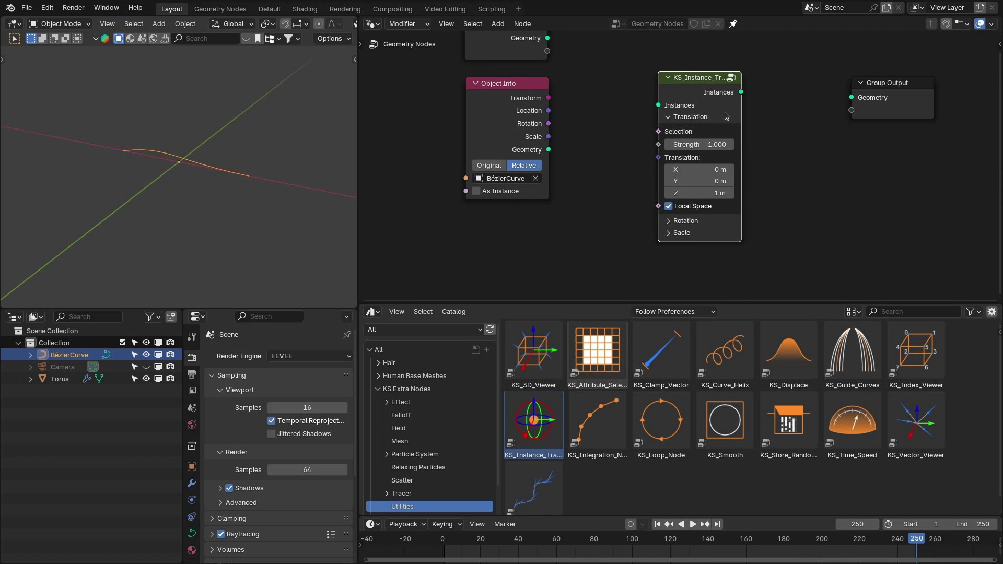
pyautogui.click(699, 118)
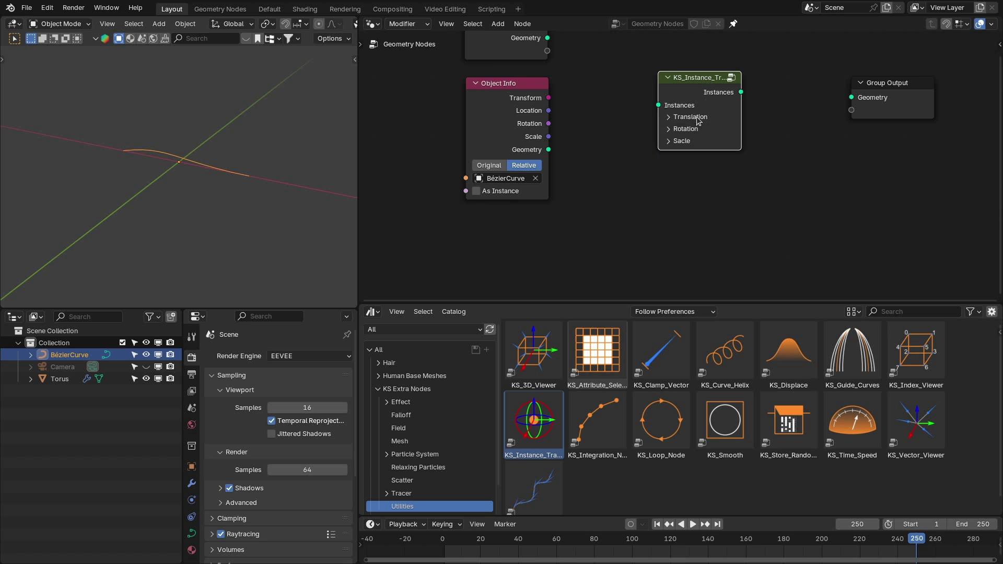
# Step: Review the Rotation and scale sections of the instance transform node, including the scale Strength input
pyautogui.click(689, 129)
pyautogui.click(695, 130)
pyautogui.click(683, 142)
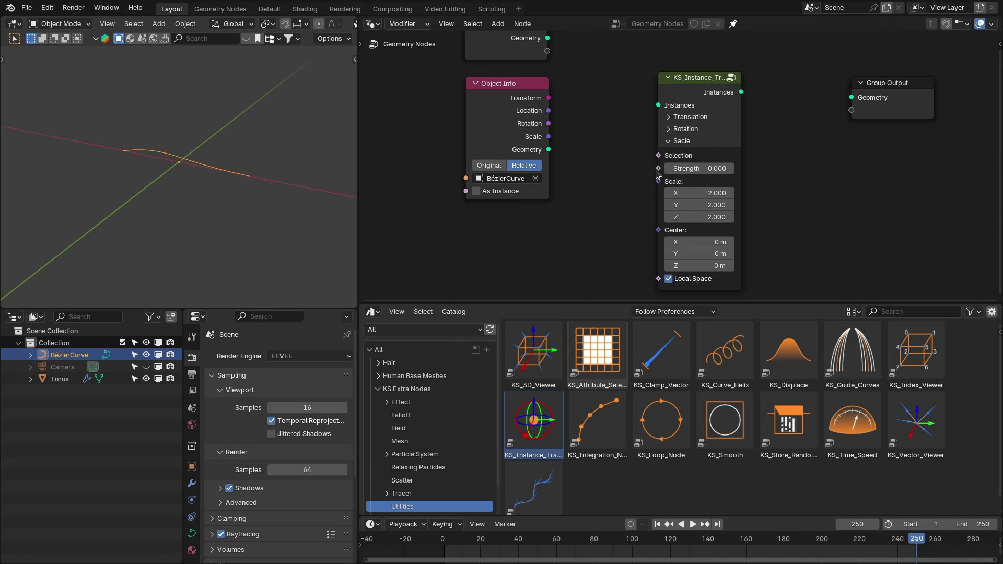
pyautogui.moveTo(658, 168); pyautogui.dragTo(578, 215)
pyautogui.click(672, 145)
pyautogui.click(672, 142)
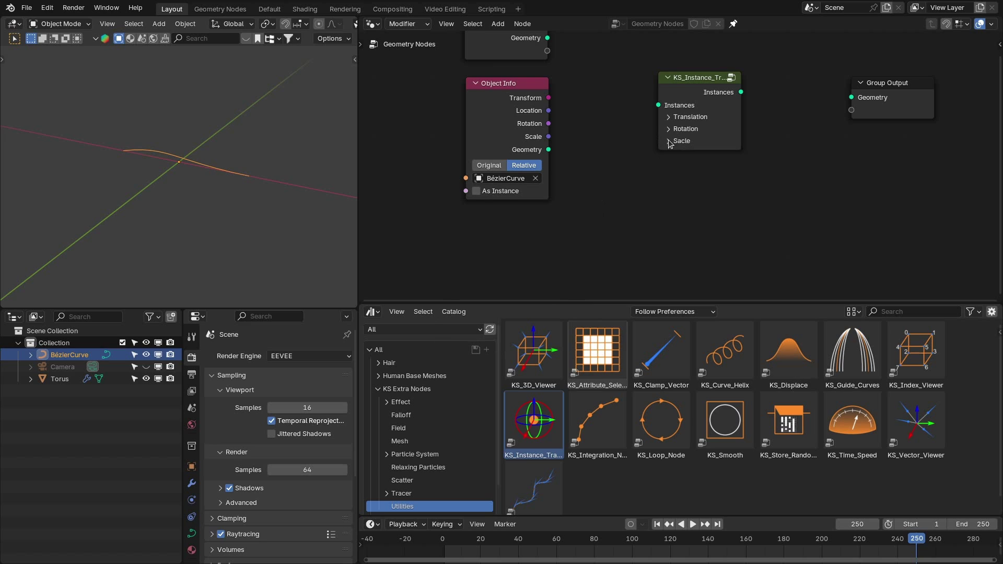
# Step: Recheck the instance transform node's Rotation settings and undo the node's addition
pyautogui.click(669, 129)
pyautogui.moveTo(644, 165); pyautogui.dragTo(629, 167)
pyautogui.click(682, 127)
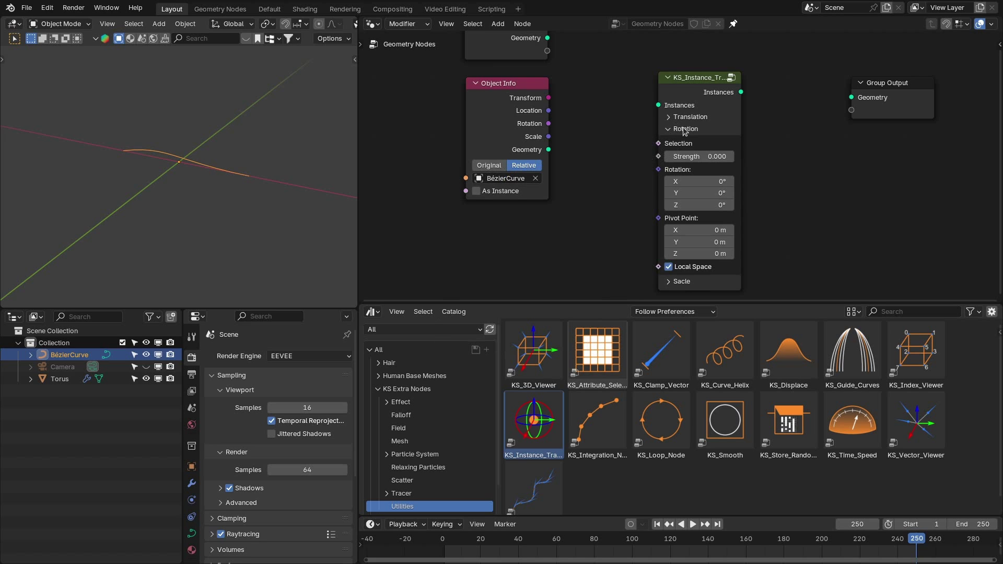
pyautogui.click(683, 128)
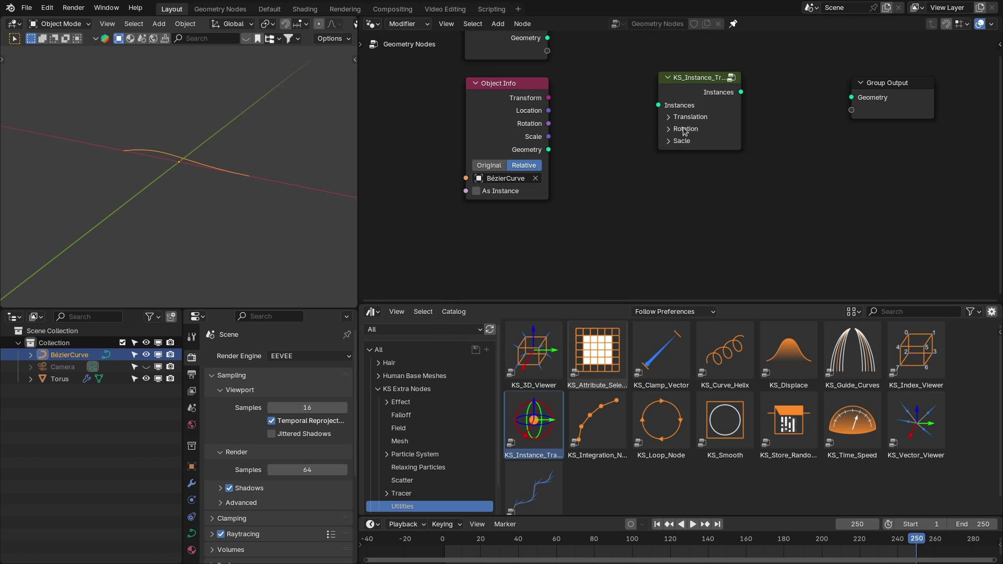
pyautogui.hotkey('ctrl', 'z')
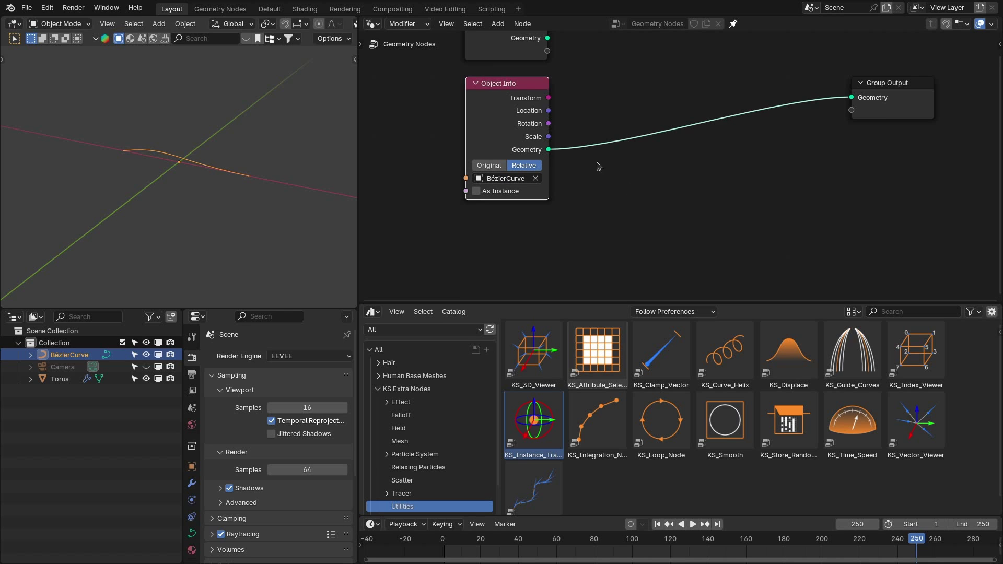
# Step: Insert a KS_Smooth node between the Object Info geometry and the Group Output, aligning the nodes
pyautogui.moveTo(717, 216); pyautogui.dragTo(718, 215)
pyautogui.moveTo(900, 100); pyautogui.dragTo(923, 158)
pyautogui.moveTo(724, 185); pyautogui.dragTo(720, 138)
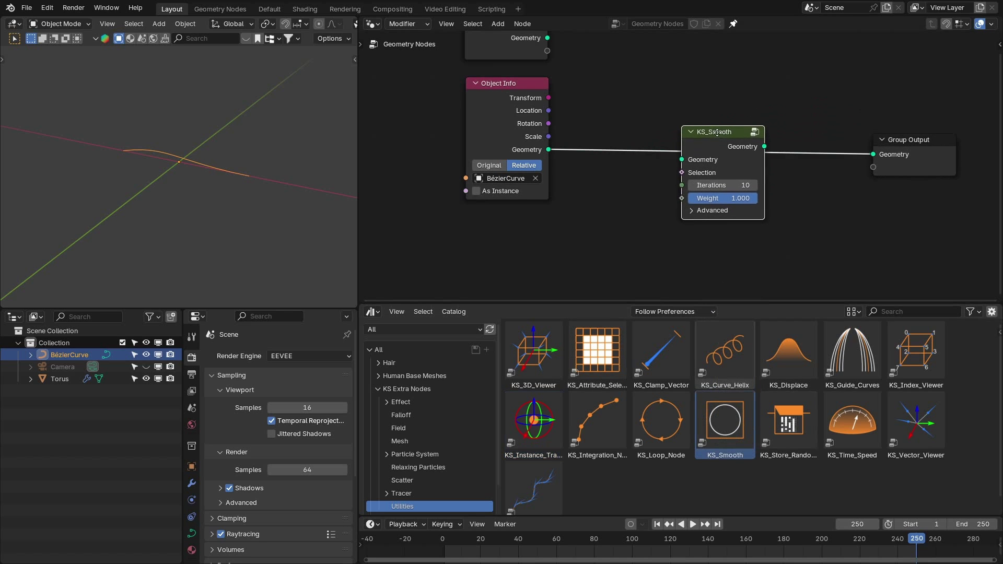
pyautogui.moveTo(918, 158); pyautogui.dragTo(904, 138)
pyautogui.moveTo(731, 138); pyautogui.dragTo(730, 130)
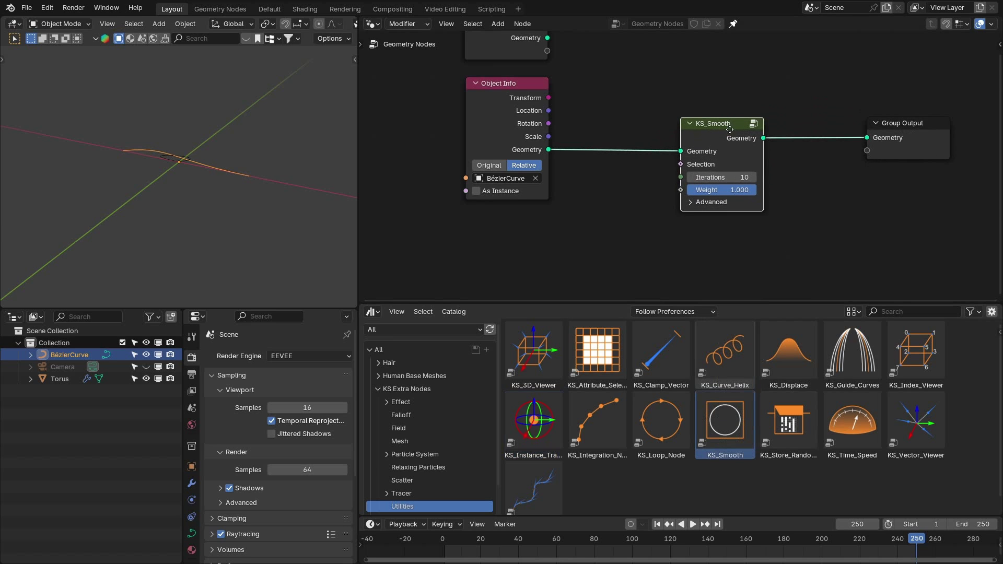
# Step: Hide the BézierCurve object and sweep the KS_Smooth Weight down and back to 1.000
pyautogui.moveTo(232, 147); pyautogui.dragTo(219, 163, button='middle')
pyautogui.click(147, 354)
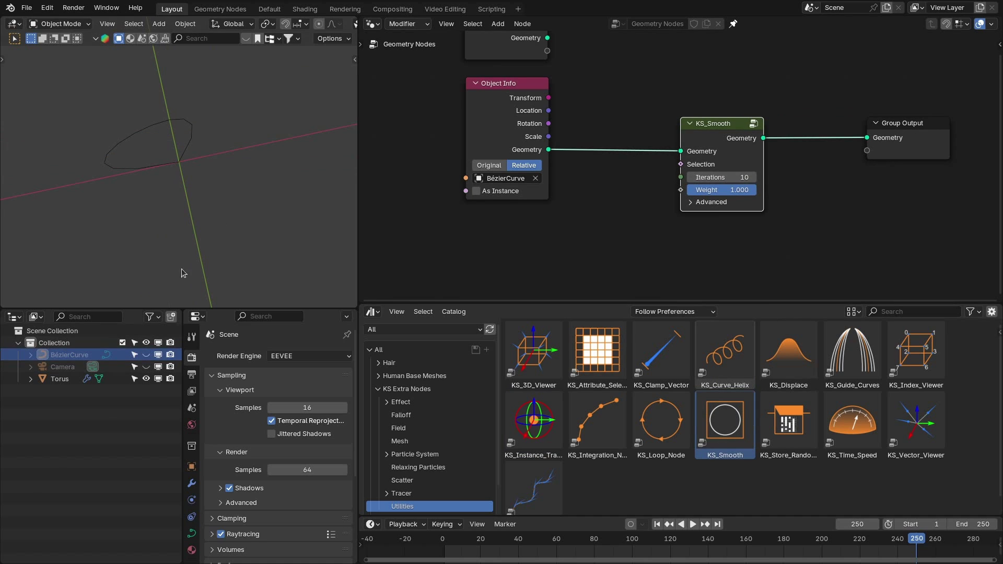
pyautogui.moveTo(705, 190); pyautogui.dragTo(666, 190)
pyautogui.moveTo(665, 190); pyautogui.dragTo(706, 190)
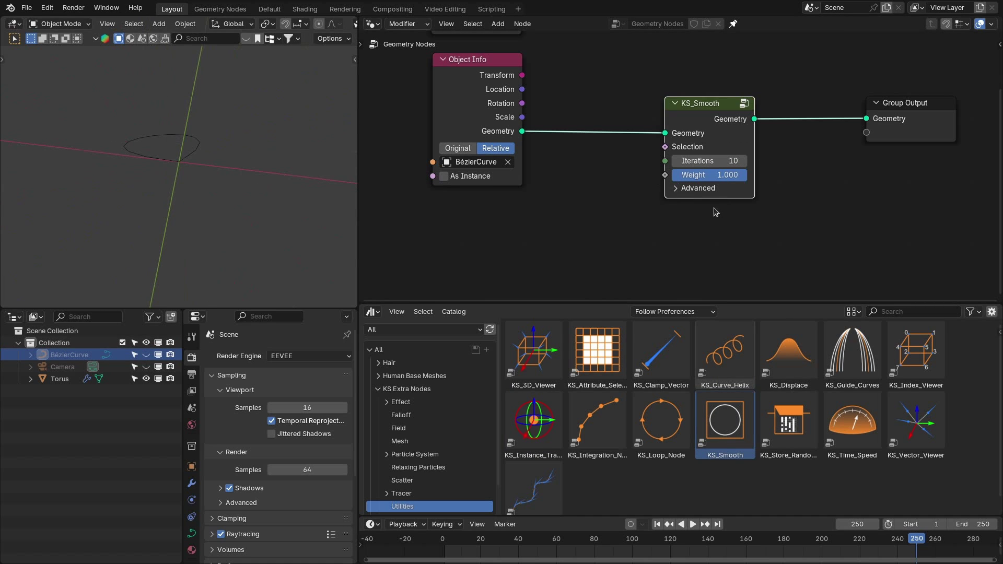
# Step: Enable Keep Corners on the KS_Smooth node and feed it the Group Input geometry
pyautogui.click(701, 188)
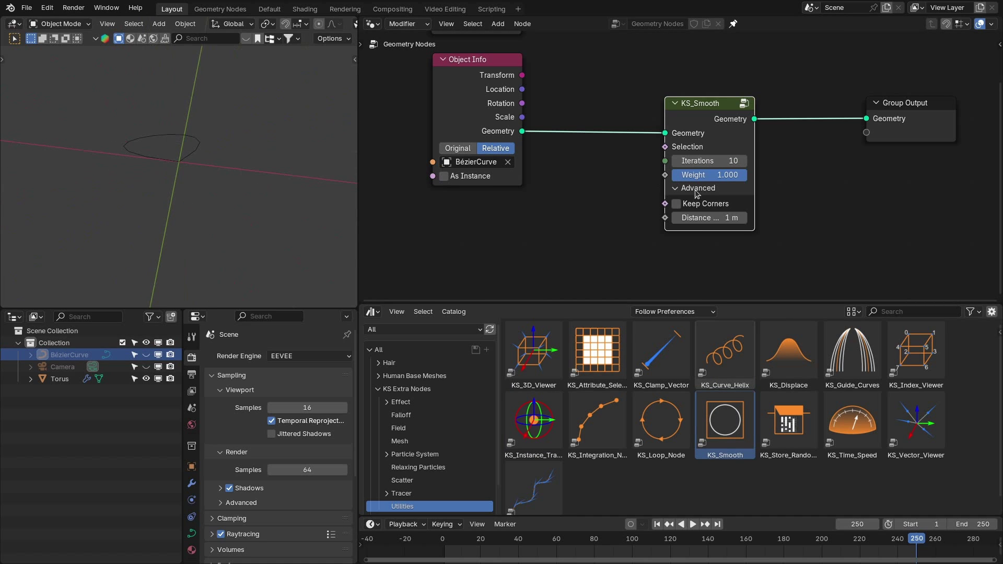
pyautogui.click(722, 205)
pyautogui.press('Home')
pyautogui.moveTo(550, 90); pyautogui.dragTo(663, 187)
pyautogui.moveTo(710, 164); pyautogui.dragTo(713, 116)
pyautogui.moveTo(853, 172); pyautogui.dragTo(828, 113)
pyautogui.scroll(1, 710, 184)
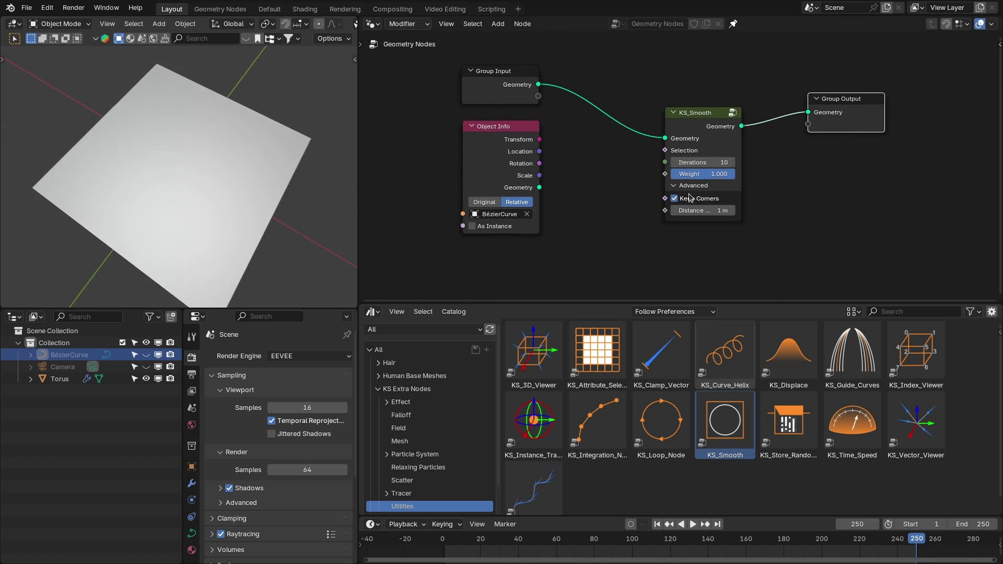
# Step: Switch the viewport to wireframe display and adjust its overlay settings so the plane's grid shows
pyautogui.hotkey('shift', 'z')
pyautogui.scroll(-5, 291, 29)
pyautogui.click(271, 23)
pyautogui.moveTo(230, 238); pyautogui.dragTo(272, 238)
# Step: Toggle Keep Corners off and on, vary the KS_Smooth Weight and select the plane
pyautogui.click(691, 200)
pyautogui.click(692, 201)
pyautogui.moveTo(715, 174); pyautogui.dragTo(671, 174)
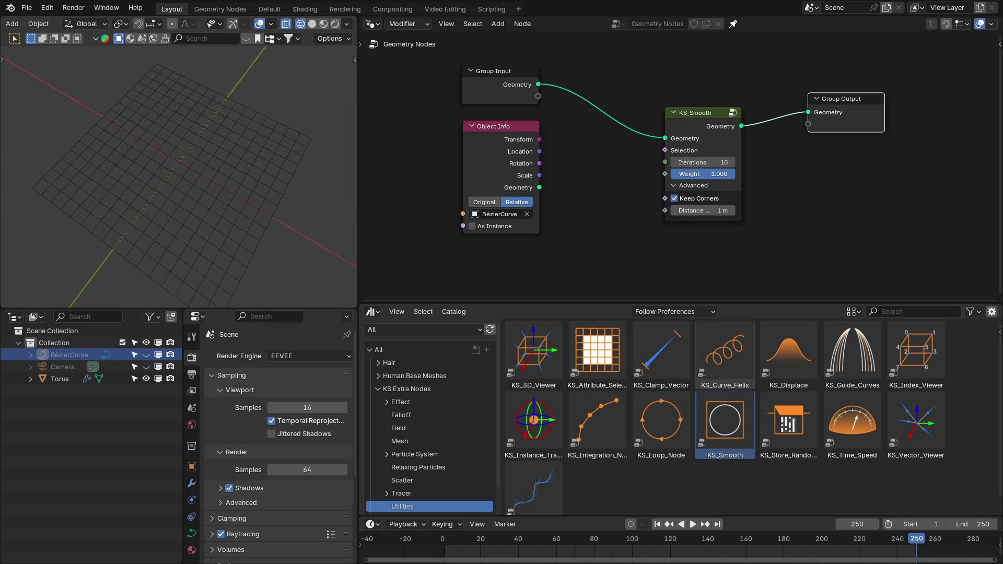
pyautogui.click(196, 204)
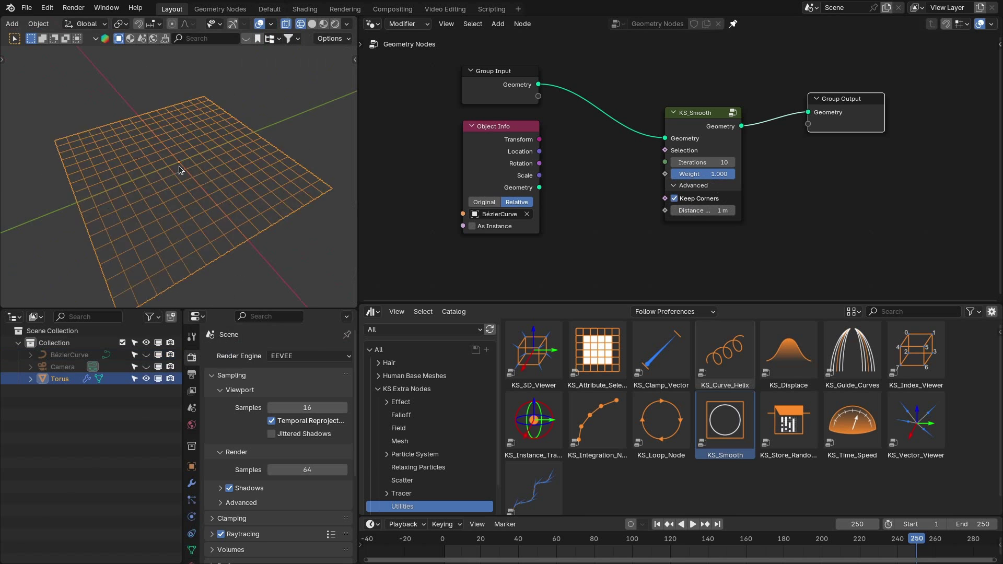
# Step: Pull several of the plane's vertices up along Z in Edit Mode to form tall spikes, and return to Object Mode
pyautogui.press('Tab')
pyautogui.click(196, 201)
pyautogui.press('g')
pyautogui.press('z')
pyautogui.click(151, 170)
pyautogui.press('Tab')
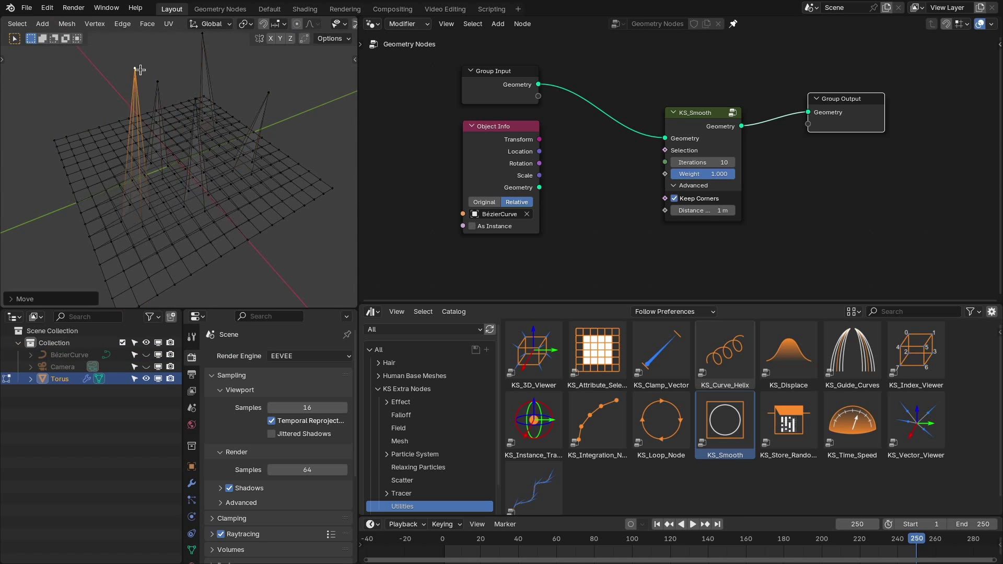
# Step: Collapse and reopen the KS_Smooth Advanced settings and toggle Keep Corners off and on to compare the smoothed plane
pyautogui.click(674, 186)
pyautogui.moveTo(705, 174); pyautogui.dragTo(734, 174)
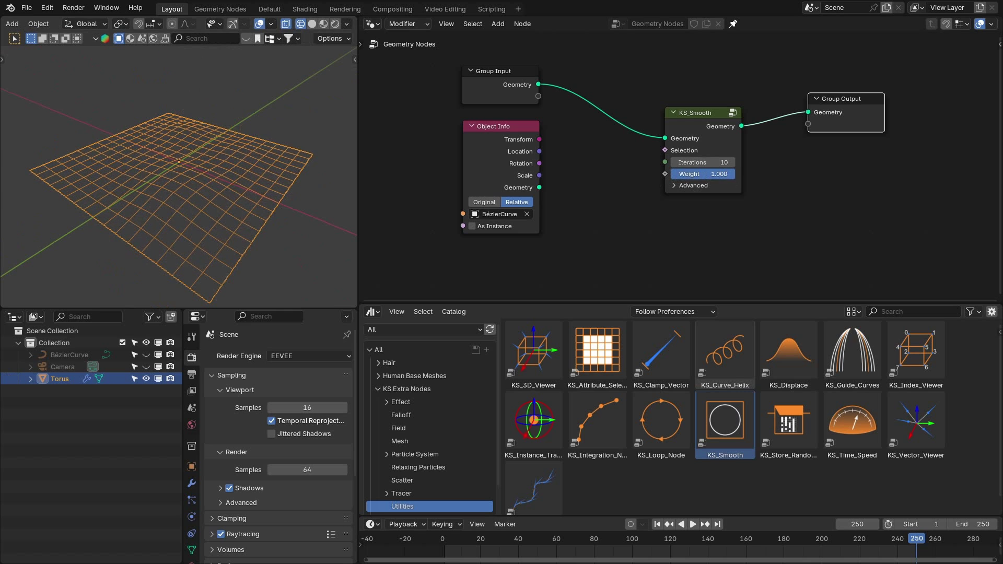
pyautogui.click(688, 187)
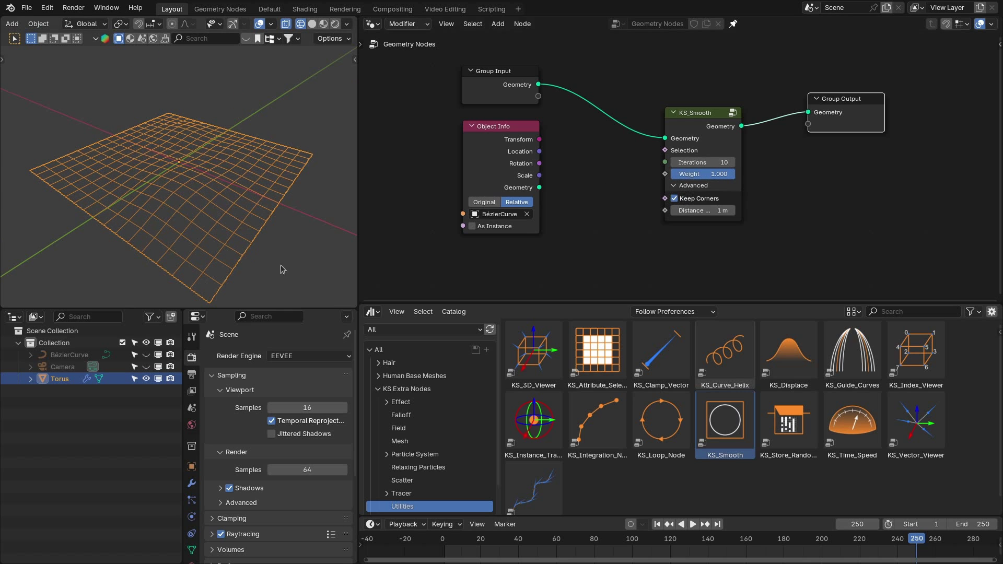
pyautogui.click(675, 199)
pyautogui.click(675, 199)
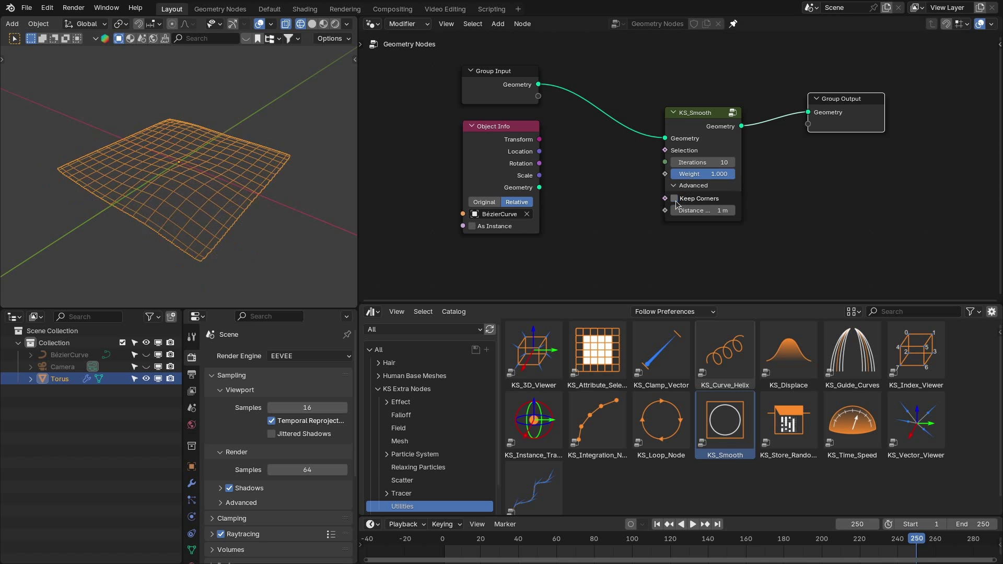
pyautogui.click(676, 202)
pyautogui.click(676, 202)
# Step: Remove the KS_Smooth node so Group Input feeds Group Output directly
pyautogui.moveTo(762, 204); pyautogui.dragTo(752, 207, button='middle')
pyautogui.hotkey('ctrl', 'z')
pyautogui.hotkey('ctrl', 'z')
pyautogui.hotkey('ctrl', 'z')
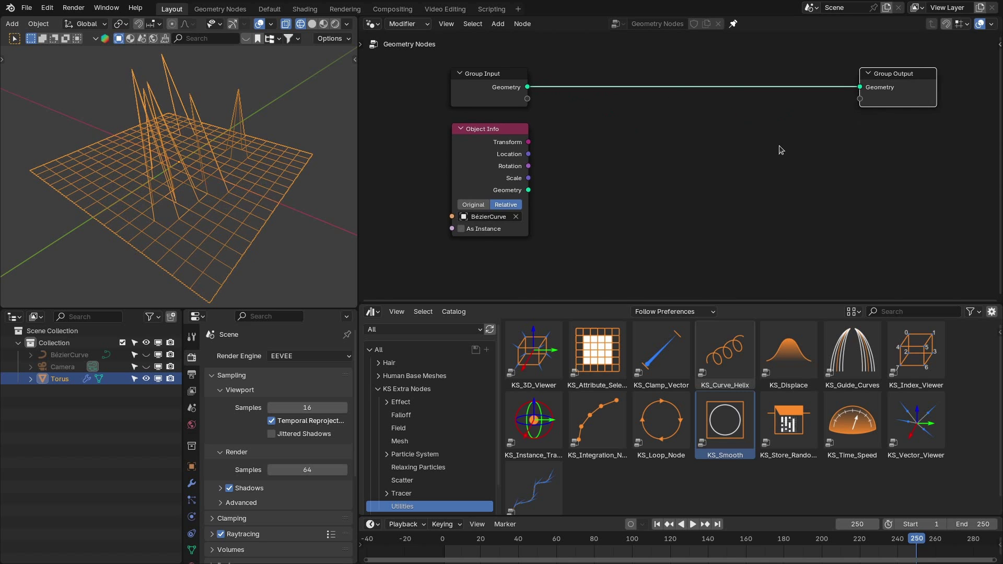
# Step: Insert the KS_Store_Random_Attribute utility node on the link between Group Input and Group Output
pyautogui.moveTo(797, 423); pyautogui.dragTo(732, 185)
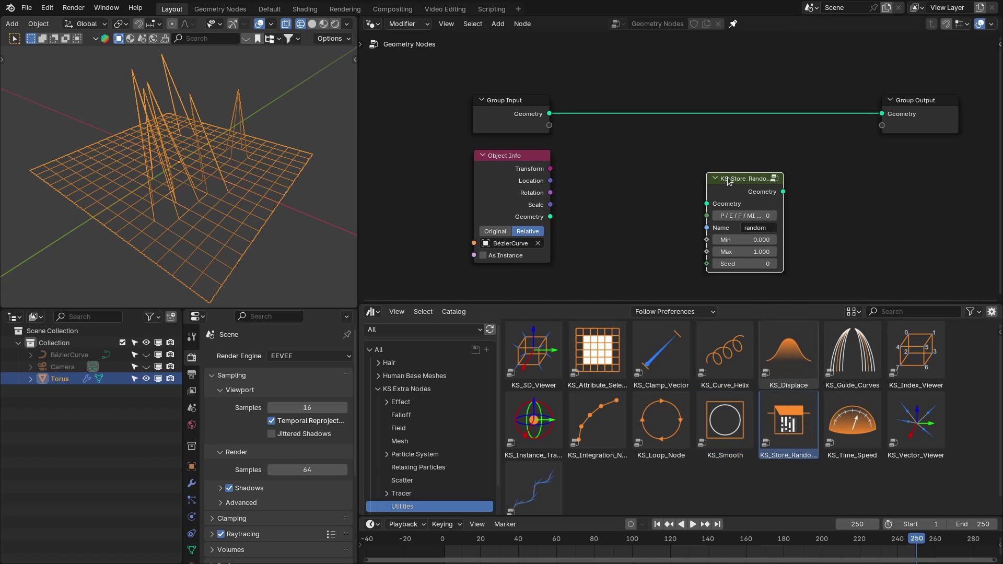
pyautogui.click(690, 119)
pyautogui.press('Home')
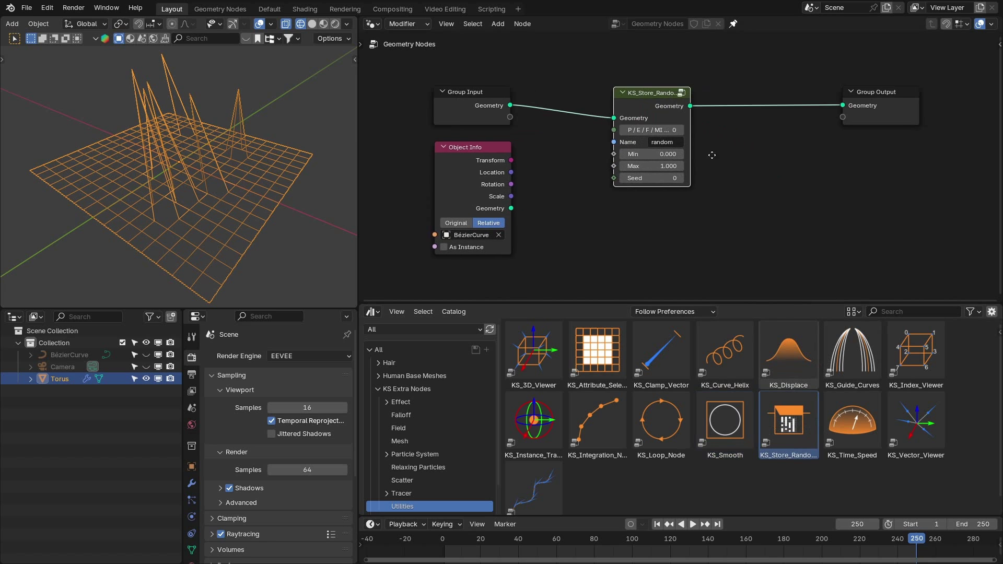
# Step: Widen the KS_Store_Random_Attribute node so its labels are readable and shift it slightly toward Group Input
pyautogui.moveTo(674, 136); pyautogui.dragTo(698, 135)
pyautogui.press('Home')
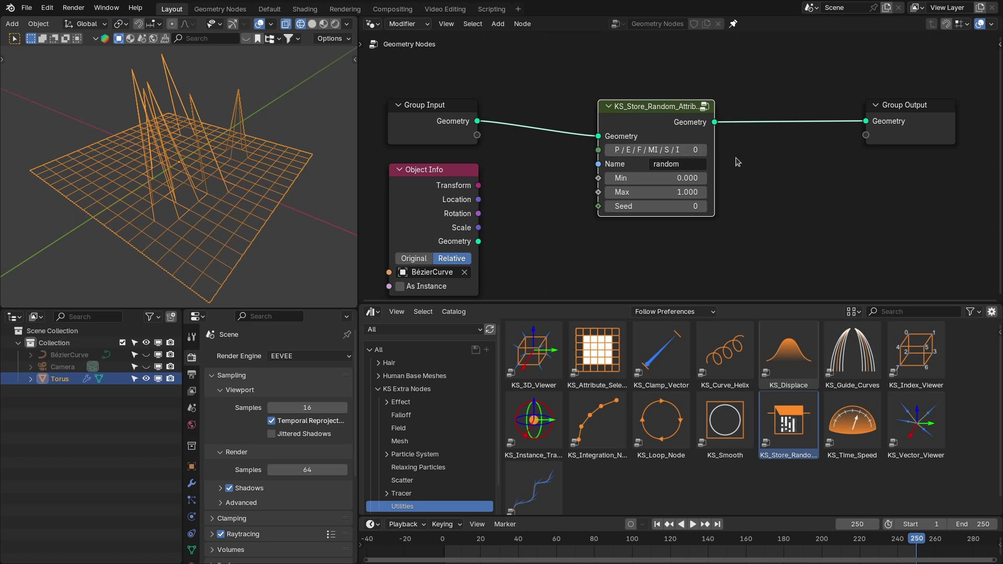
pyautogui.moveTo(651, 121); pyautogui.dragTo(628, 125)
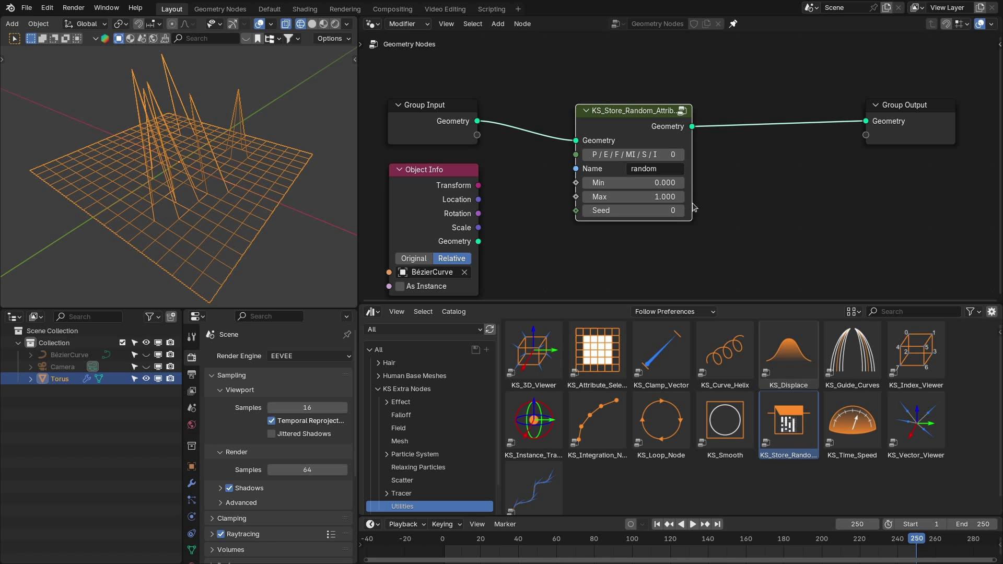
pyautogui.scroll(1, 713, 247)
# Step: Switch to the Extra_Nodes_v2.6.pdf documentation and look through its pages
pyautogui.hotkey('ctrl', 'space')
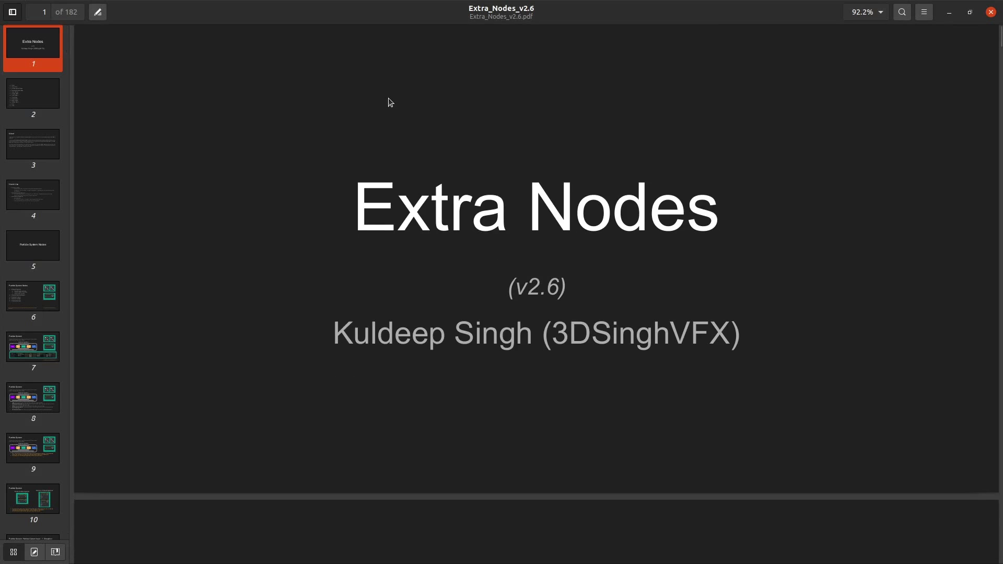
pyautogui.scroll(-20, 389, 100)
pyautogui.scroll(-15, 388, 99)
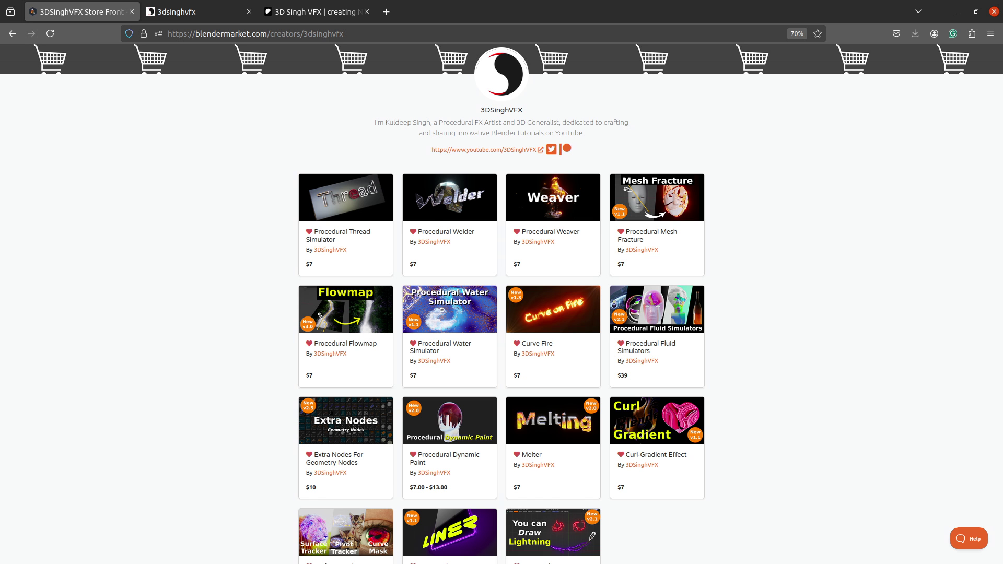
# Step: Switch from the Blender Market store page to the creator's Gumroad product page in the web browser
pyautogui.hotkey('ctrl', 'Tab')
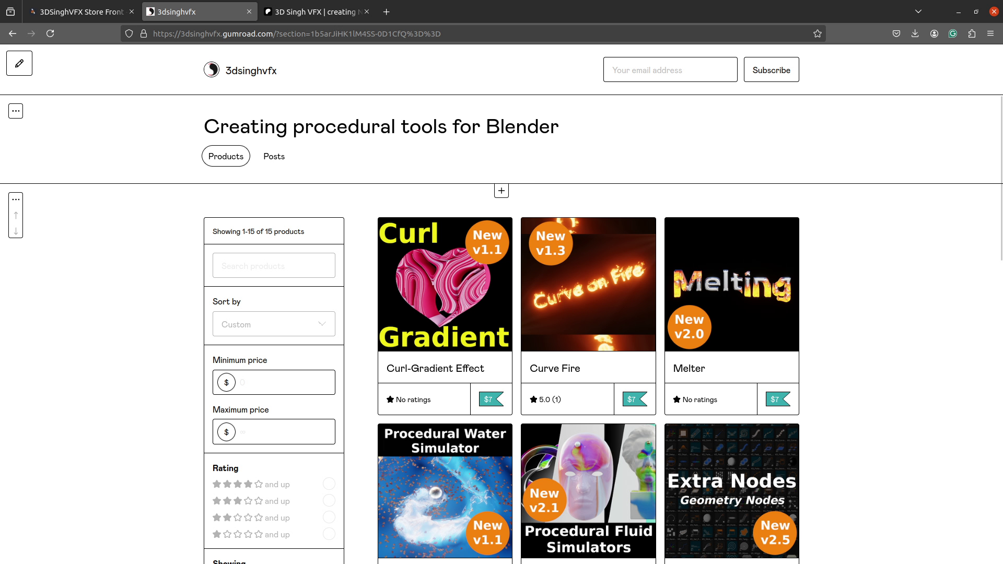